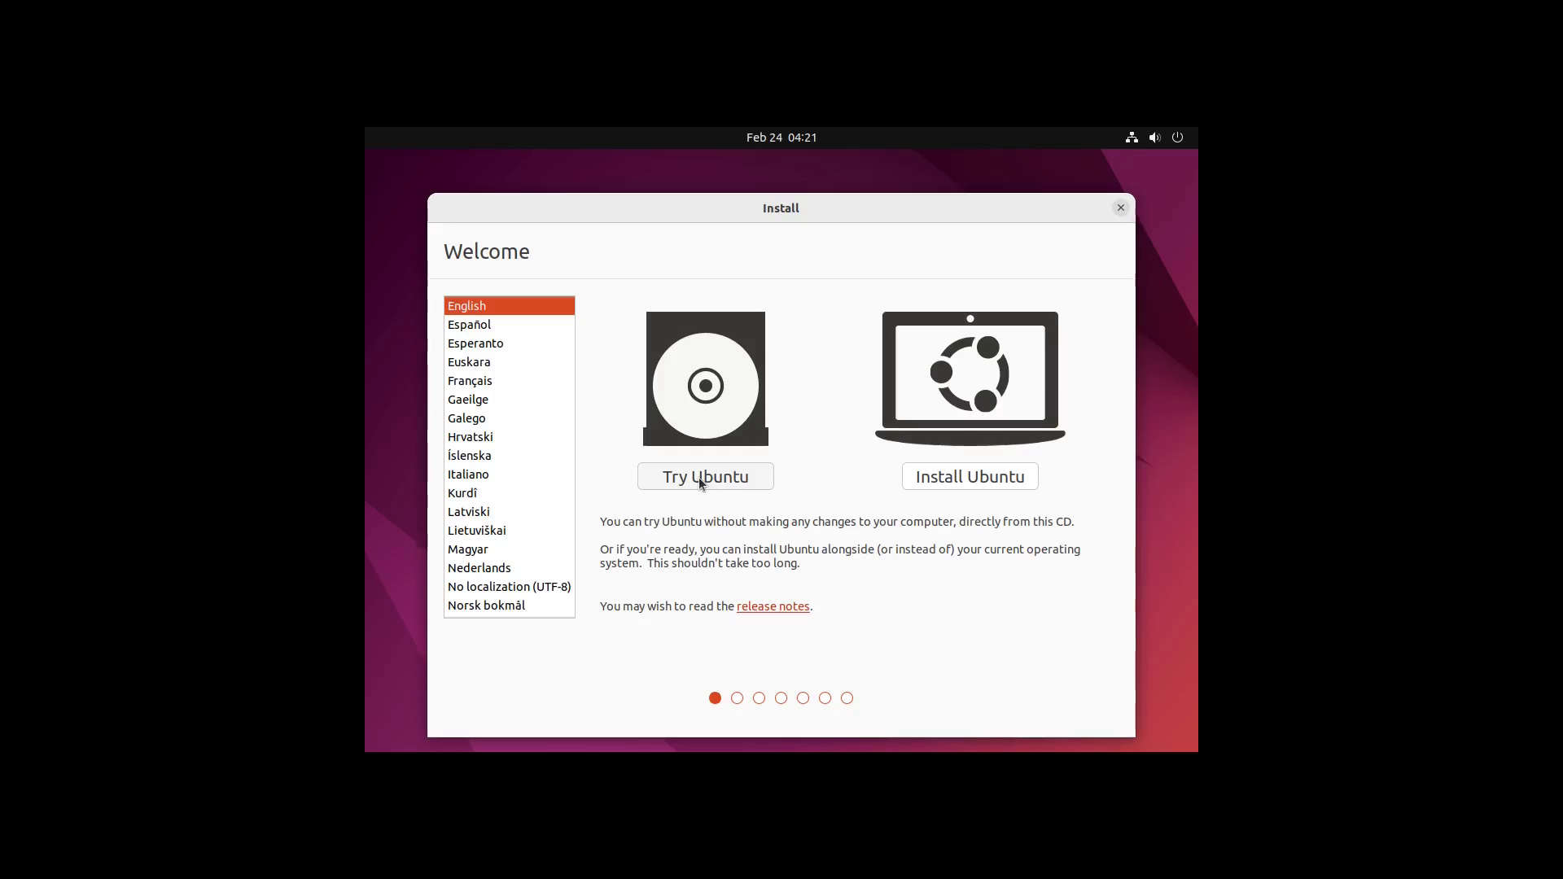
# Step: Start installing Ubuntu with the English (US) keyboard and include third-party software
pyautogui.click(953, 478)
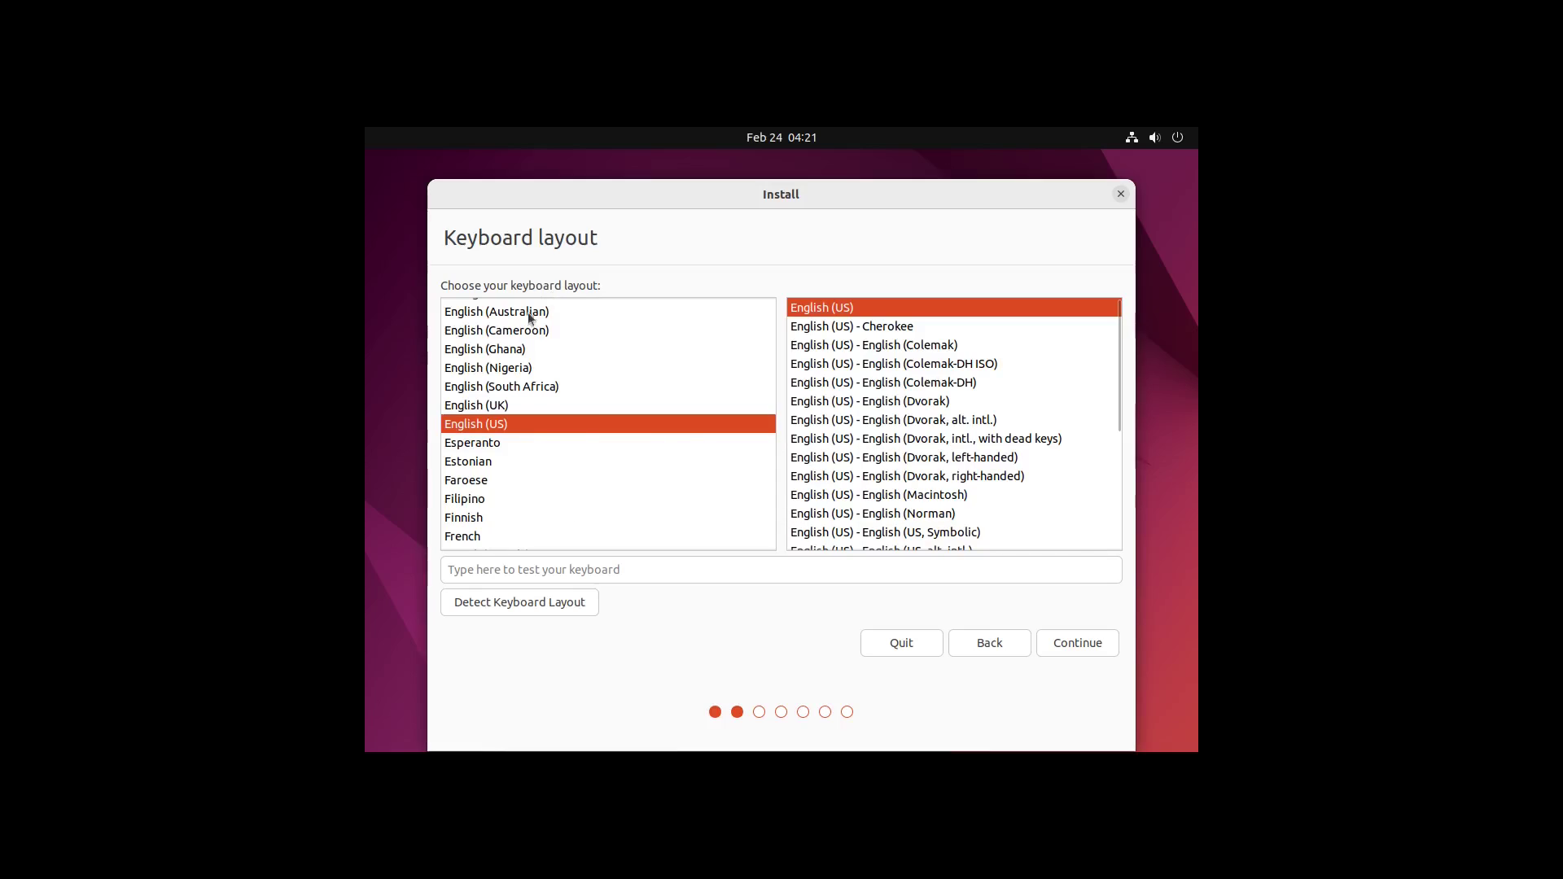
pyautogui.click(1087, 645)
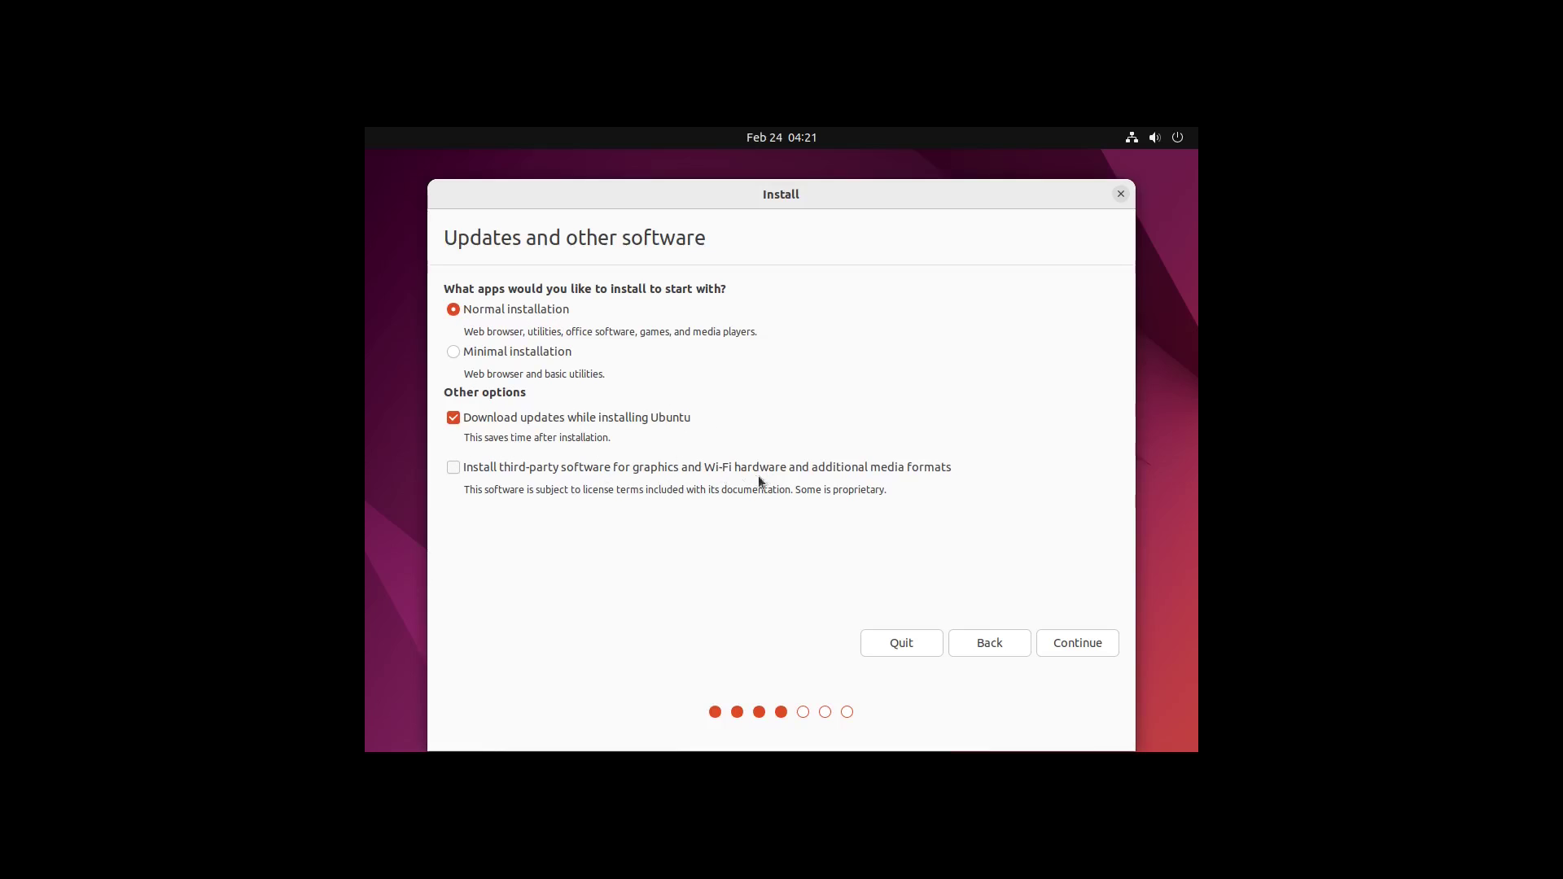
pyautogui.click(453, 467)
# Step: Choose Erase disk and install Ubuntu, then keep Los Angeles as the location
pyautogui.click(1069, 644)
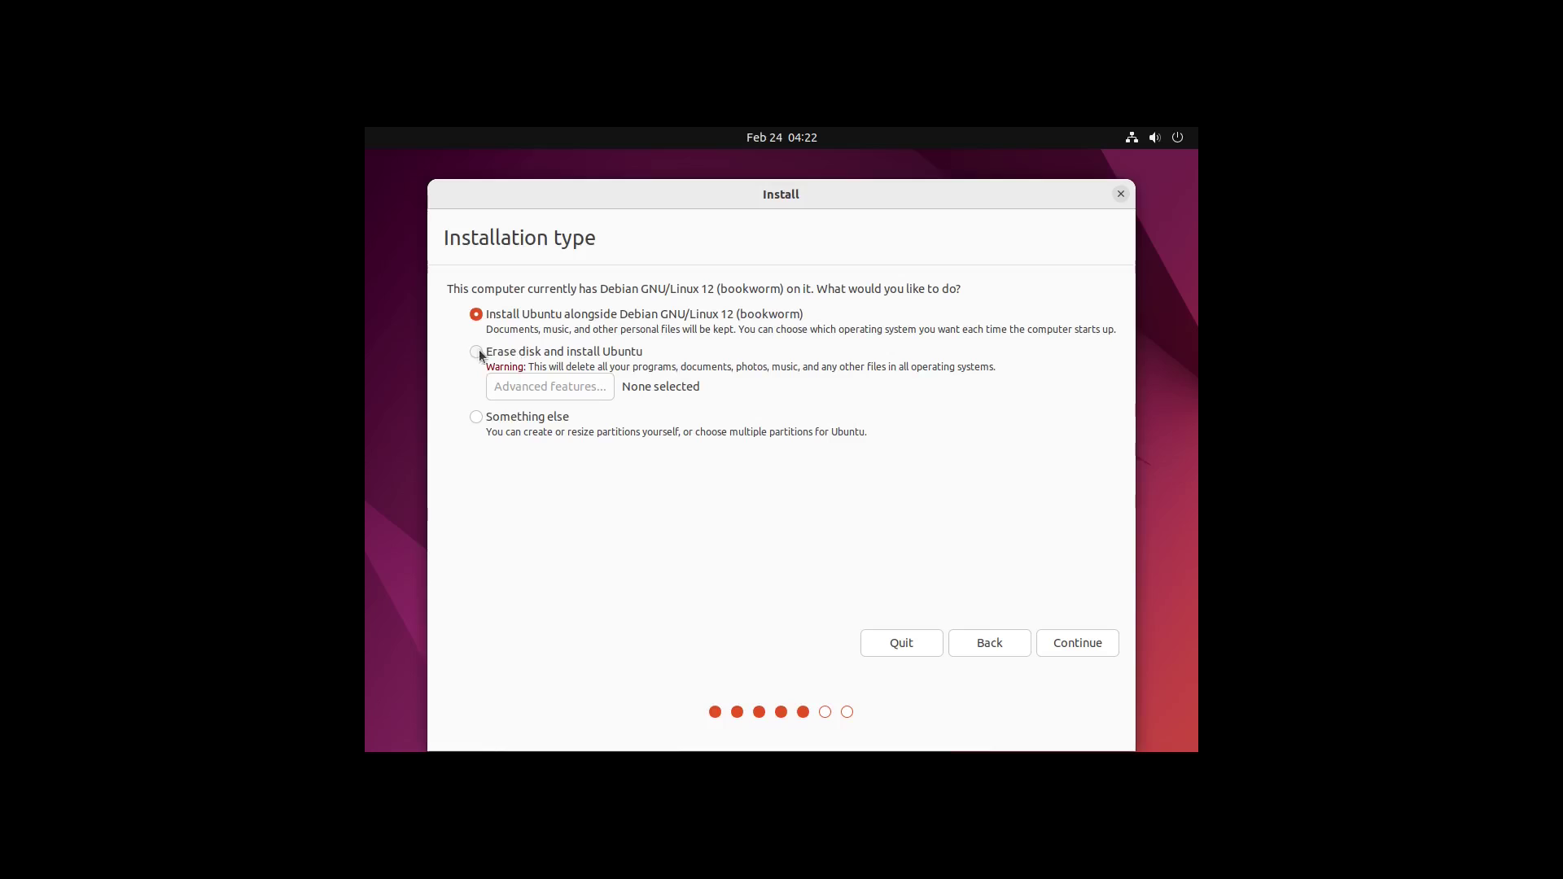
pyautogui.click(474, 352)
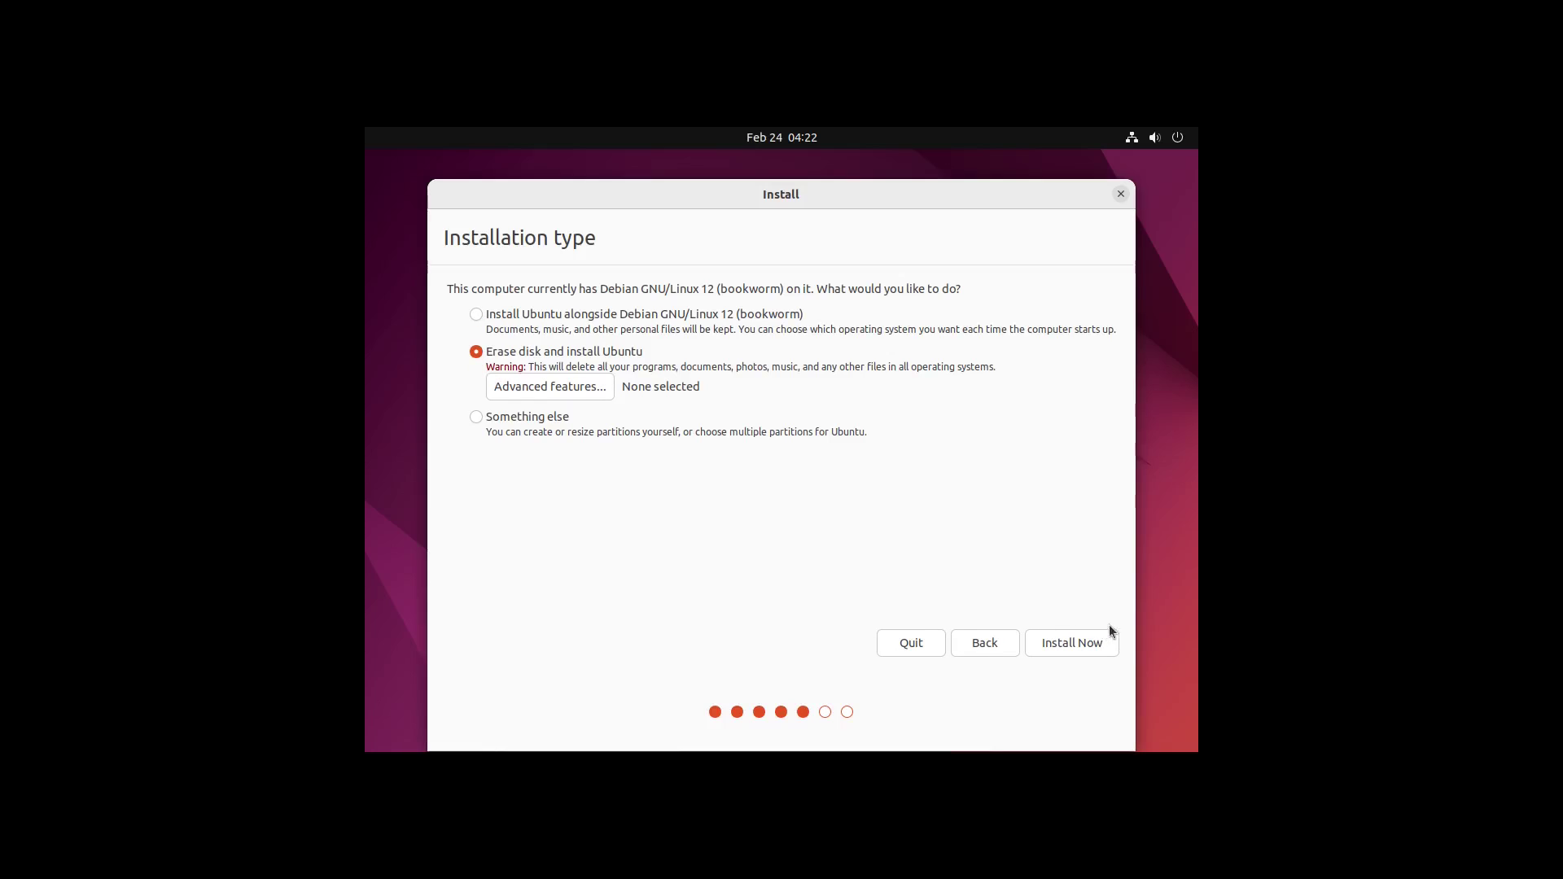
pyautogui.click(1074, 644)
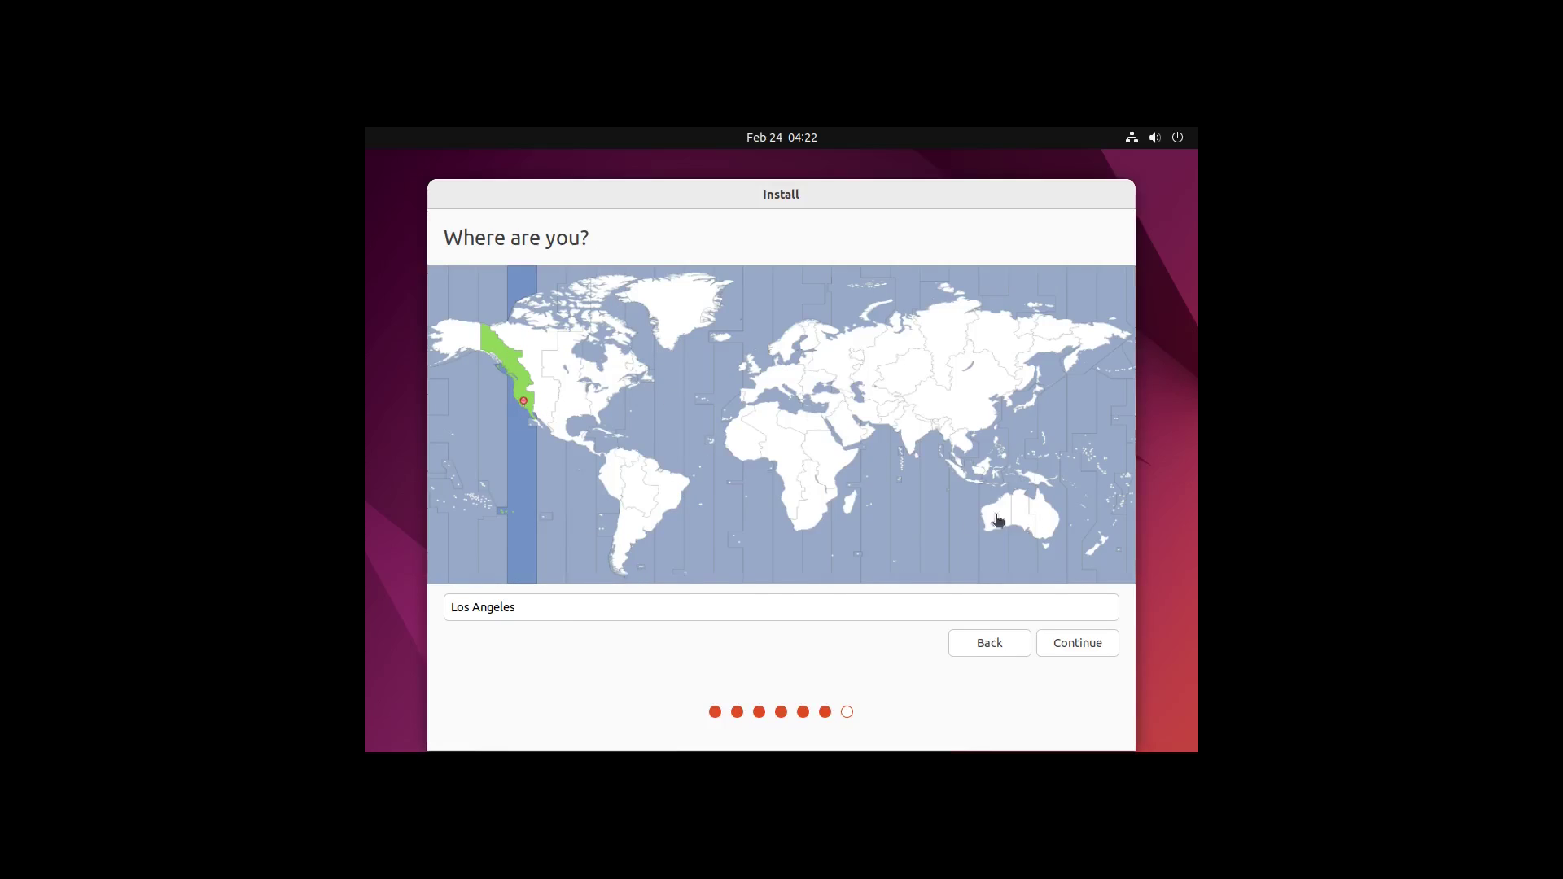
pyautogui.click(1066, 645)
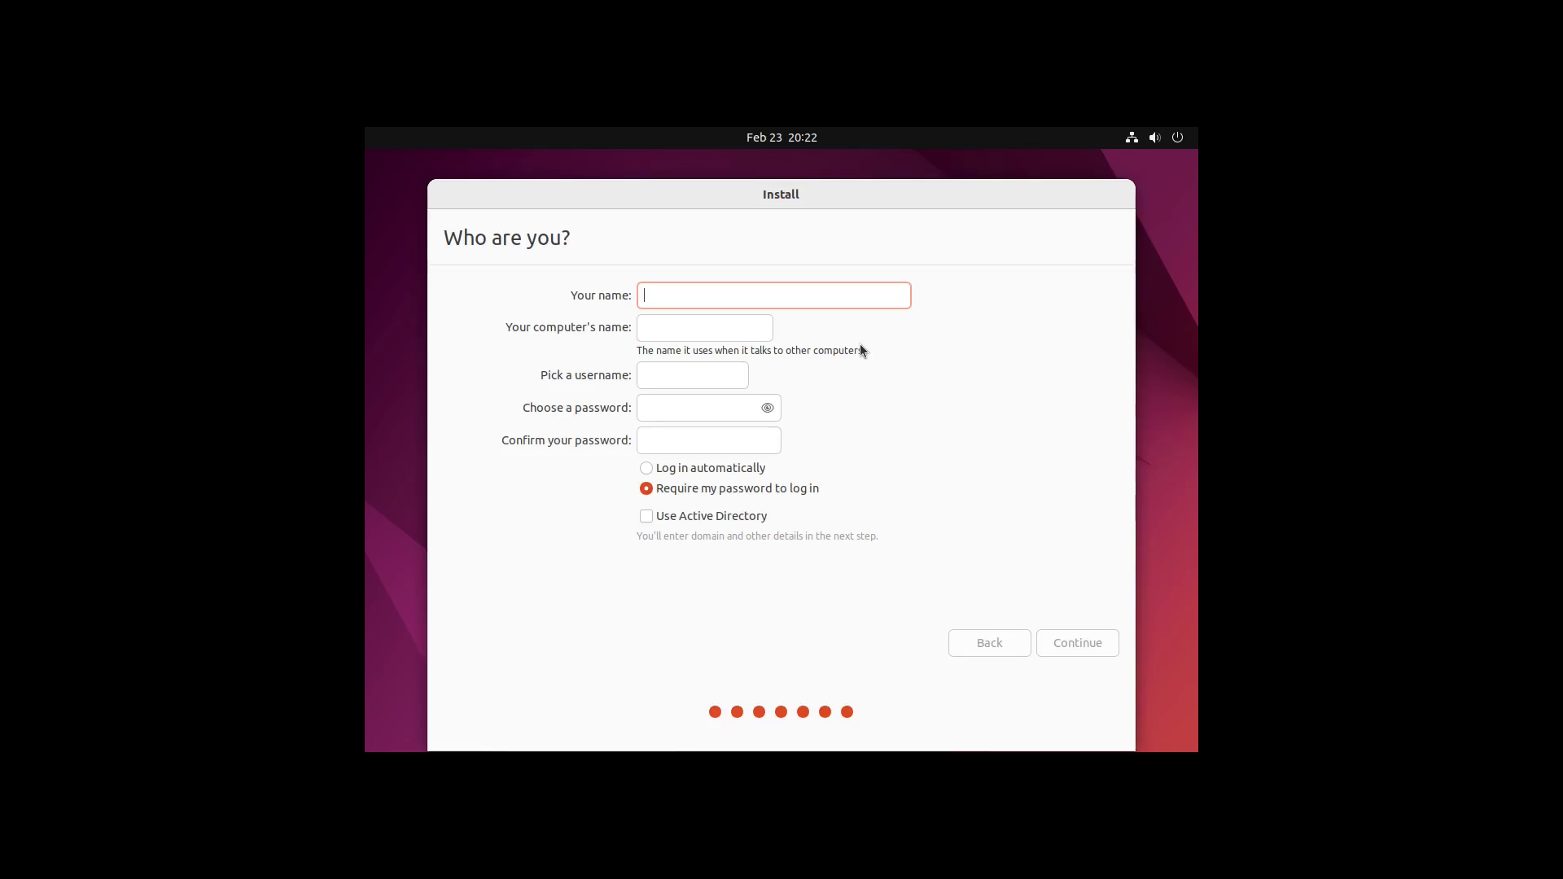
# Step: Enter the user's name and a matching short password, choose automatic login, and start installing
pyautogui.write('LinuxHub')
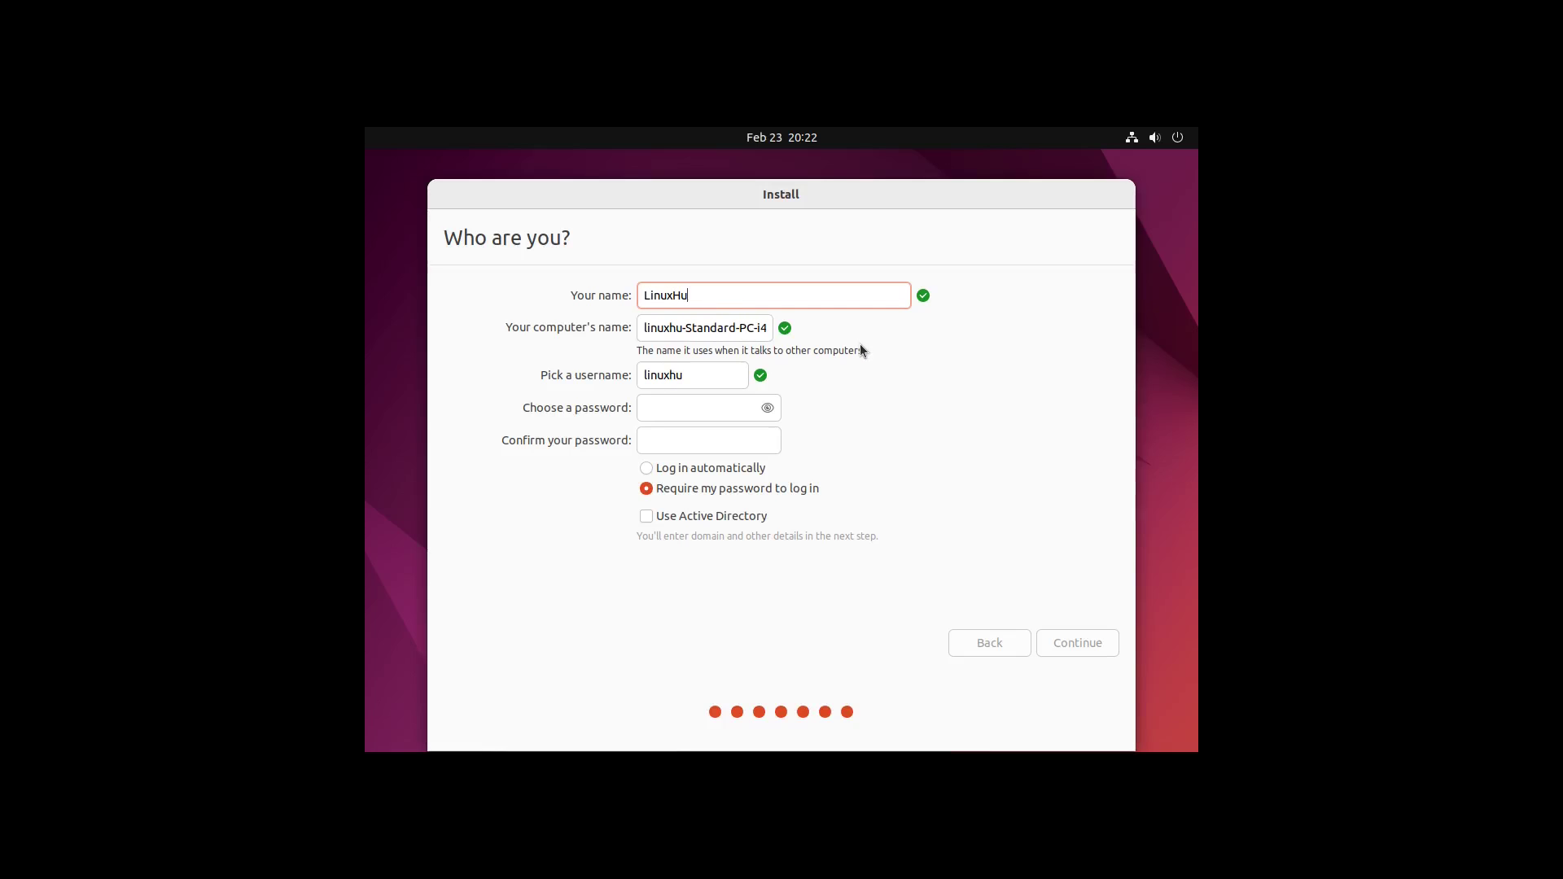
pyautogui.click(682, 410)
pyautogui.write('l')
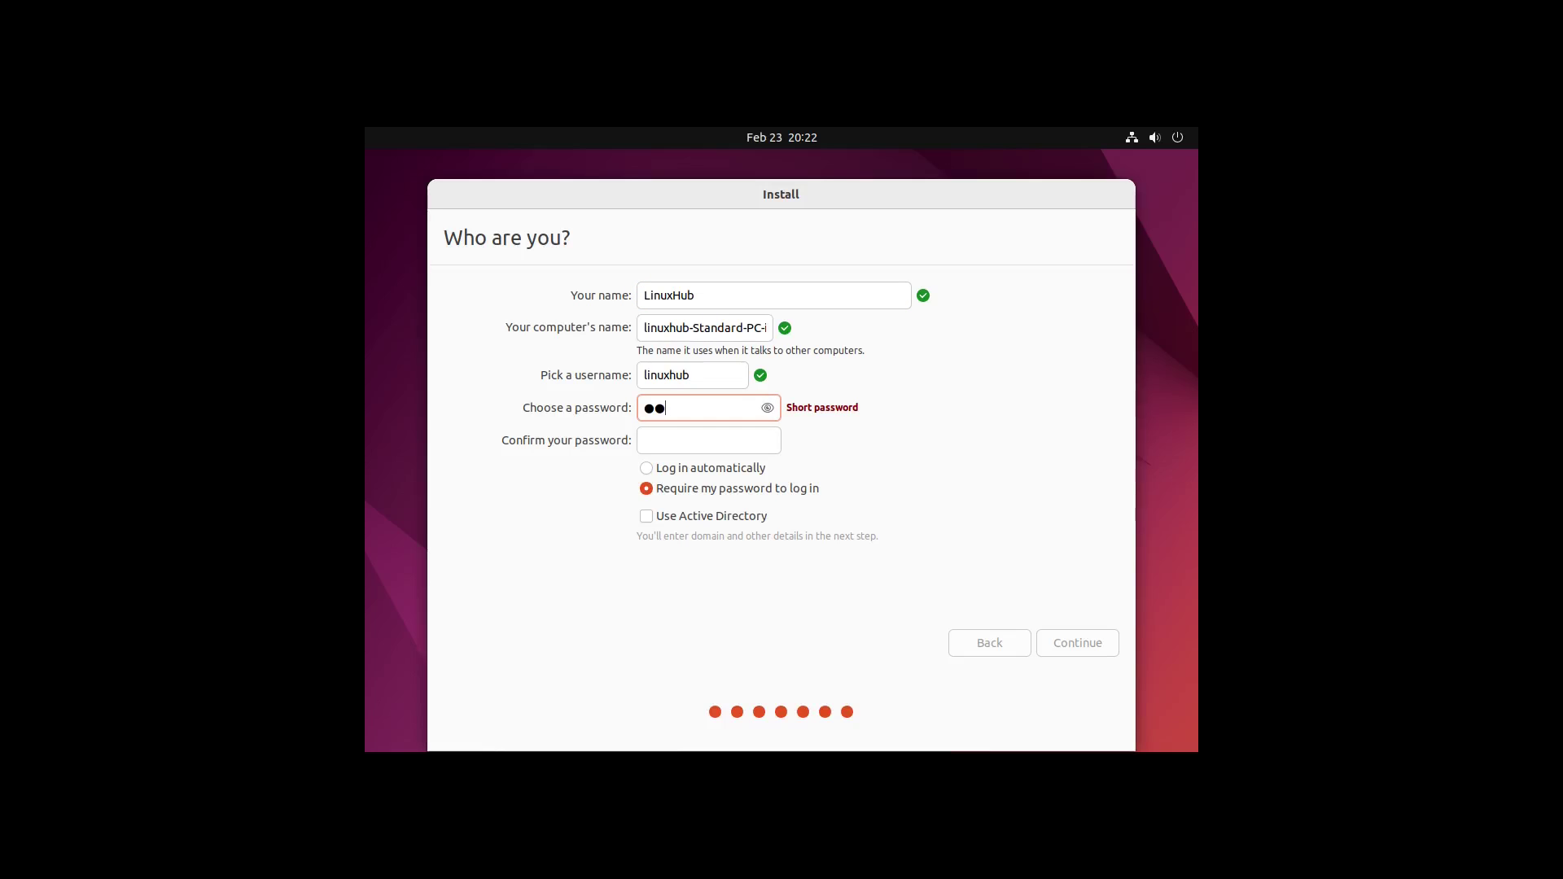
pyautogui.click(657, 449)
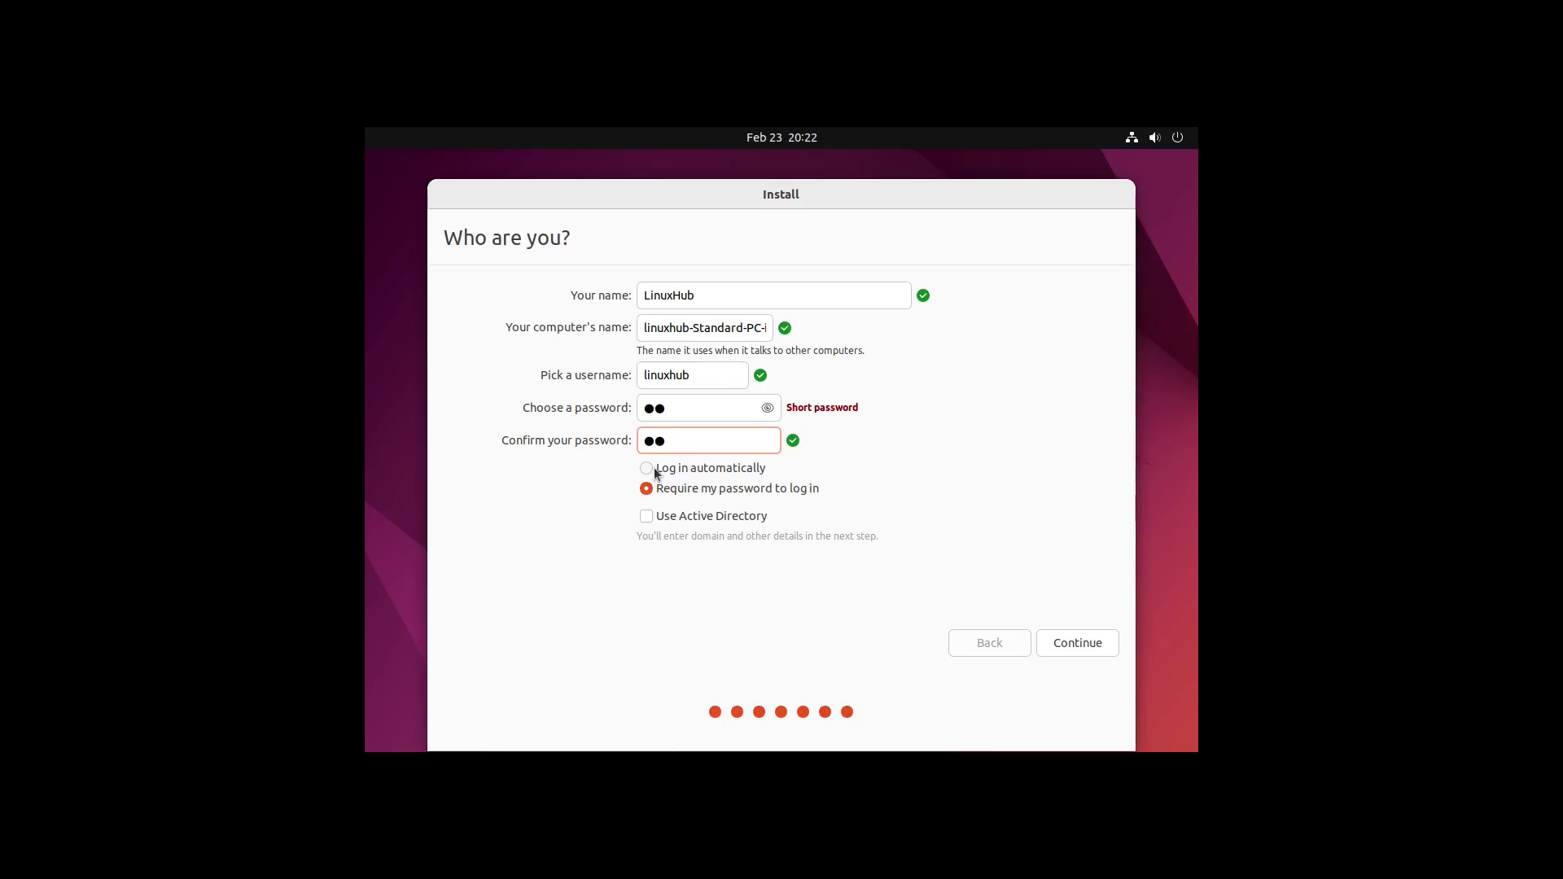
pyautogui.click(647, 469)
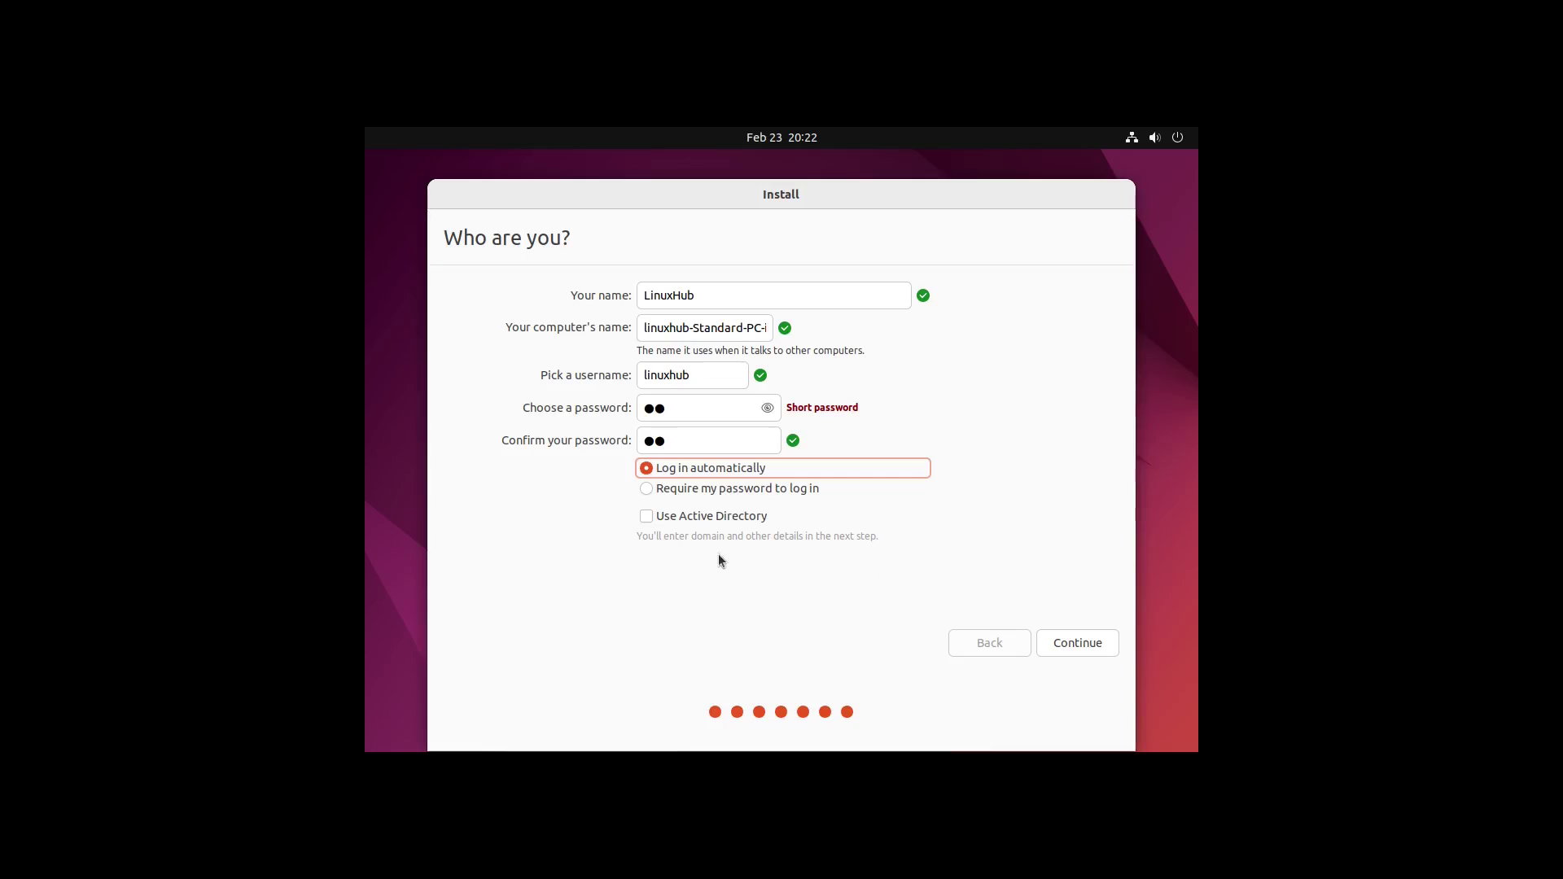
pyautogui.click(1073, 647)
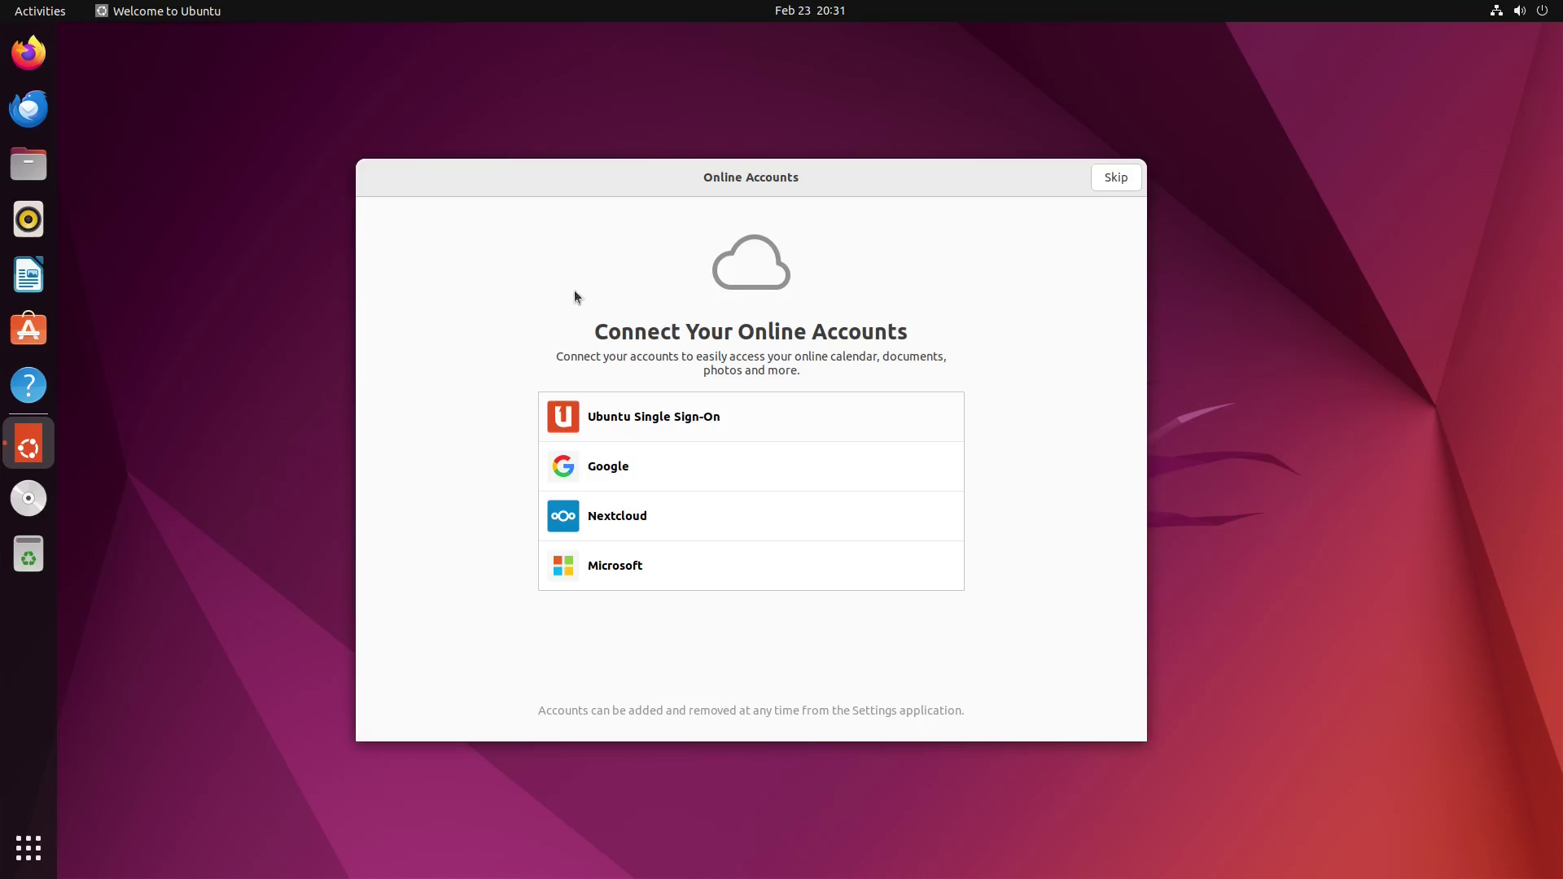
# Step: Skip Online Accounts and Ubuntu Pro, choose No, don't send system info, then Done
pyautogui.click(1116, 178)
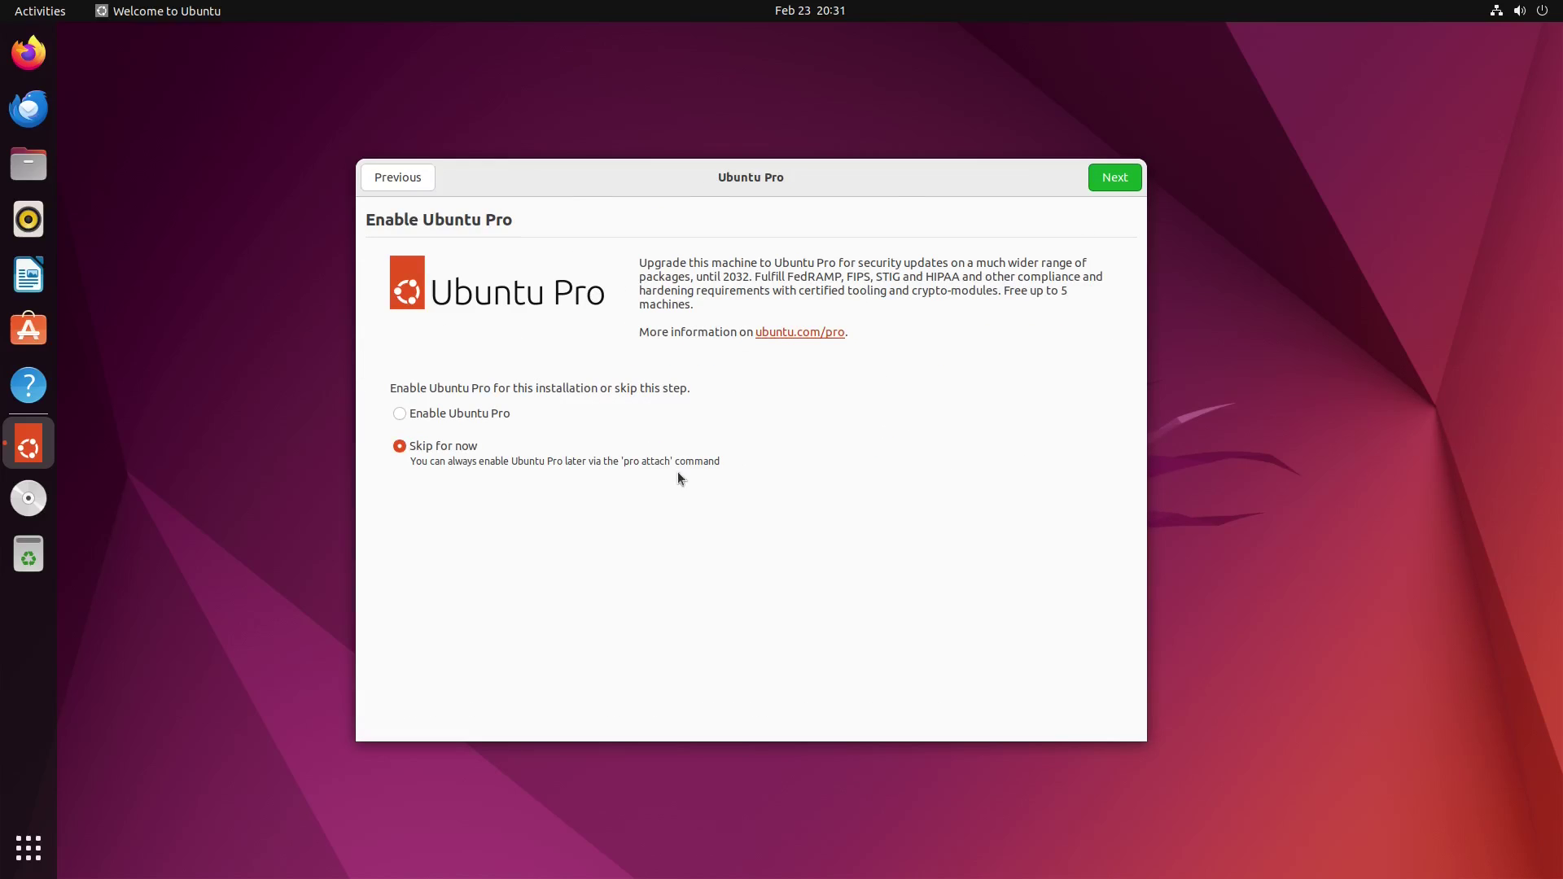
pyautogui.click(1112, 179)
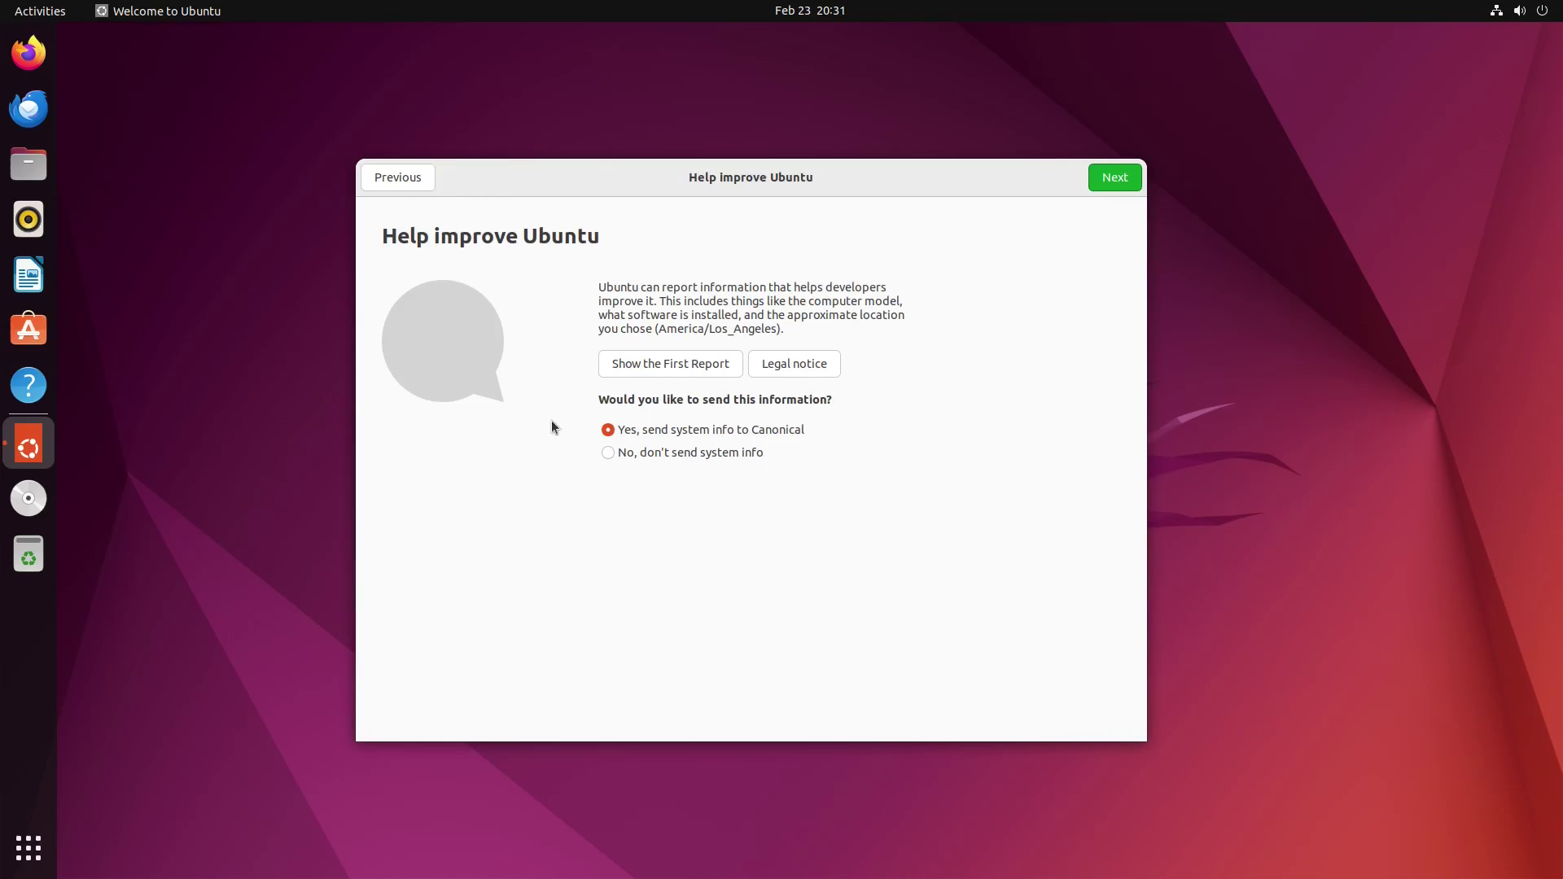
pyautogui.click(608, 455)
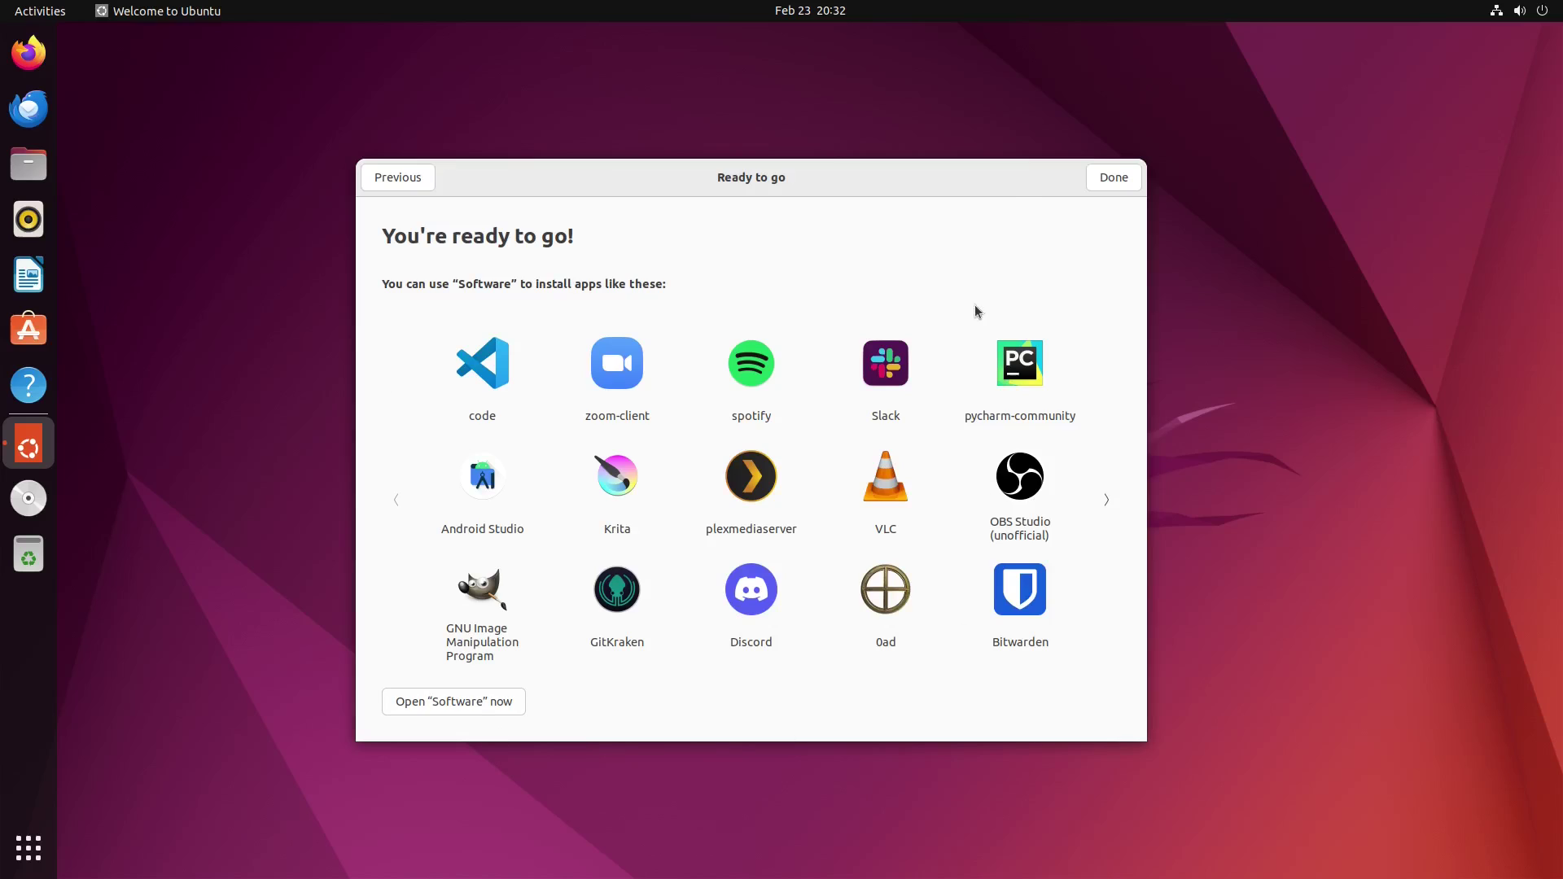
pyautogui.click(1114, 178)
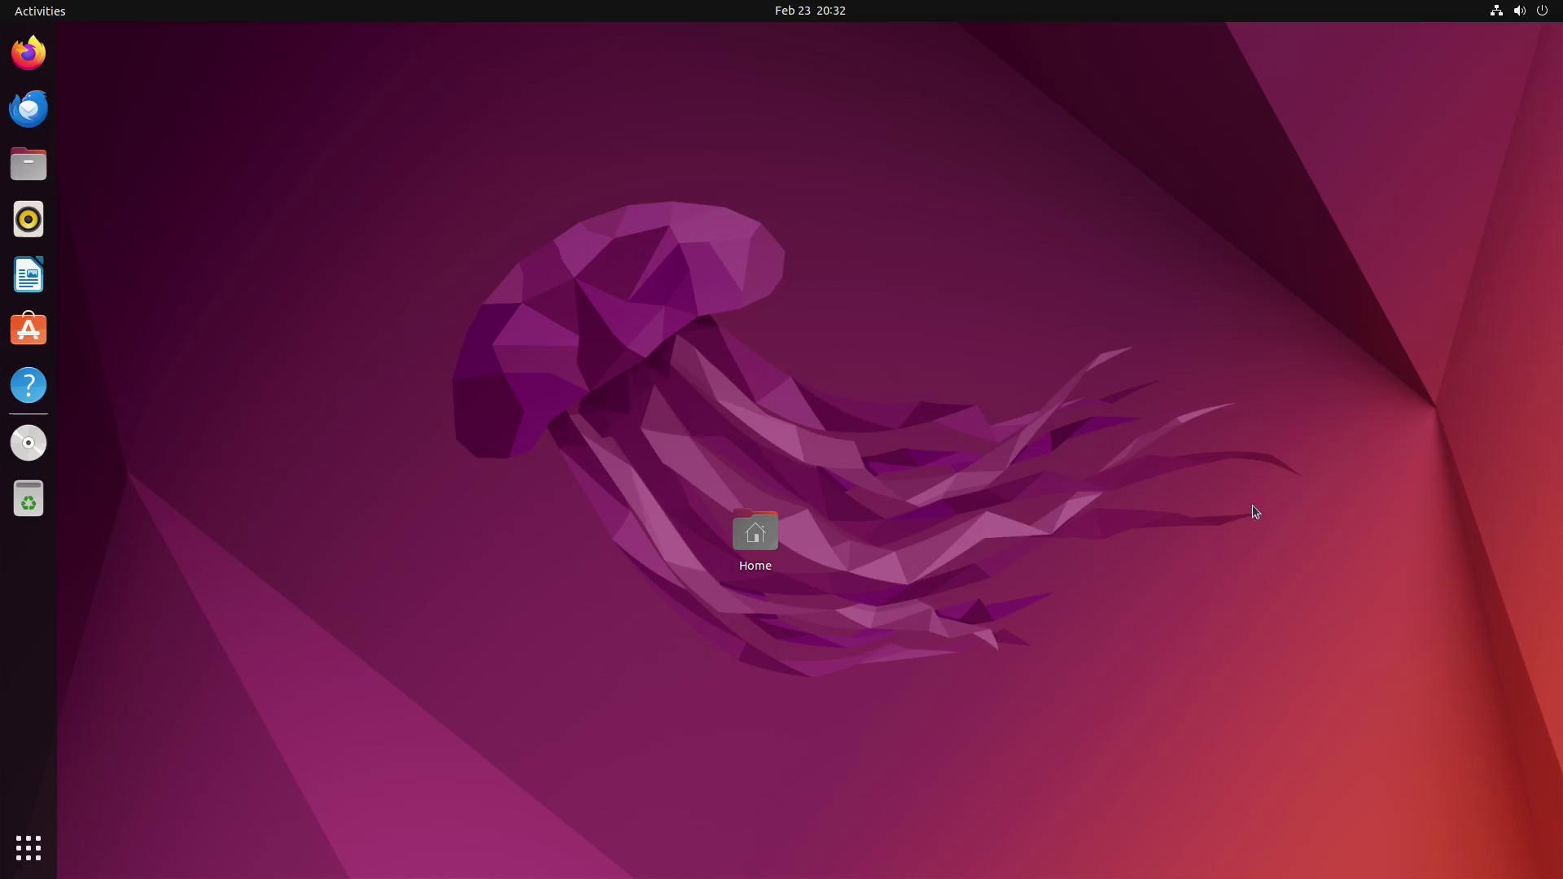
# Step: Drag the Home icon into the desktop's bottom-left corner and deselect it
pyautogui.moveTo(755, 531); pyautogui.dragTo(106, 829)
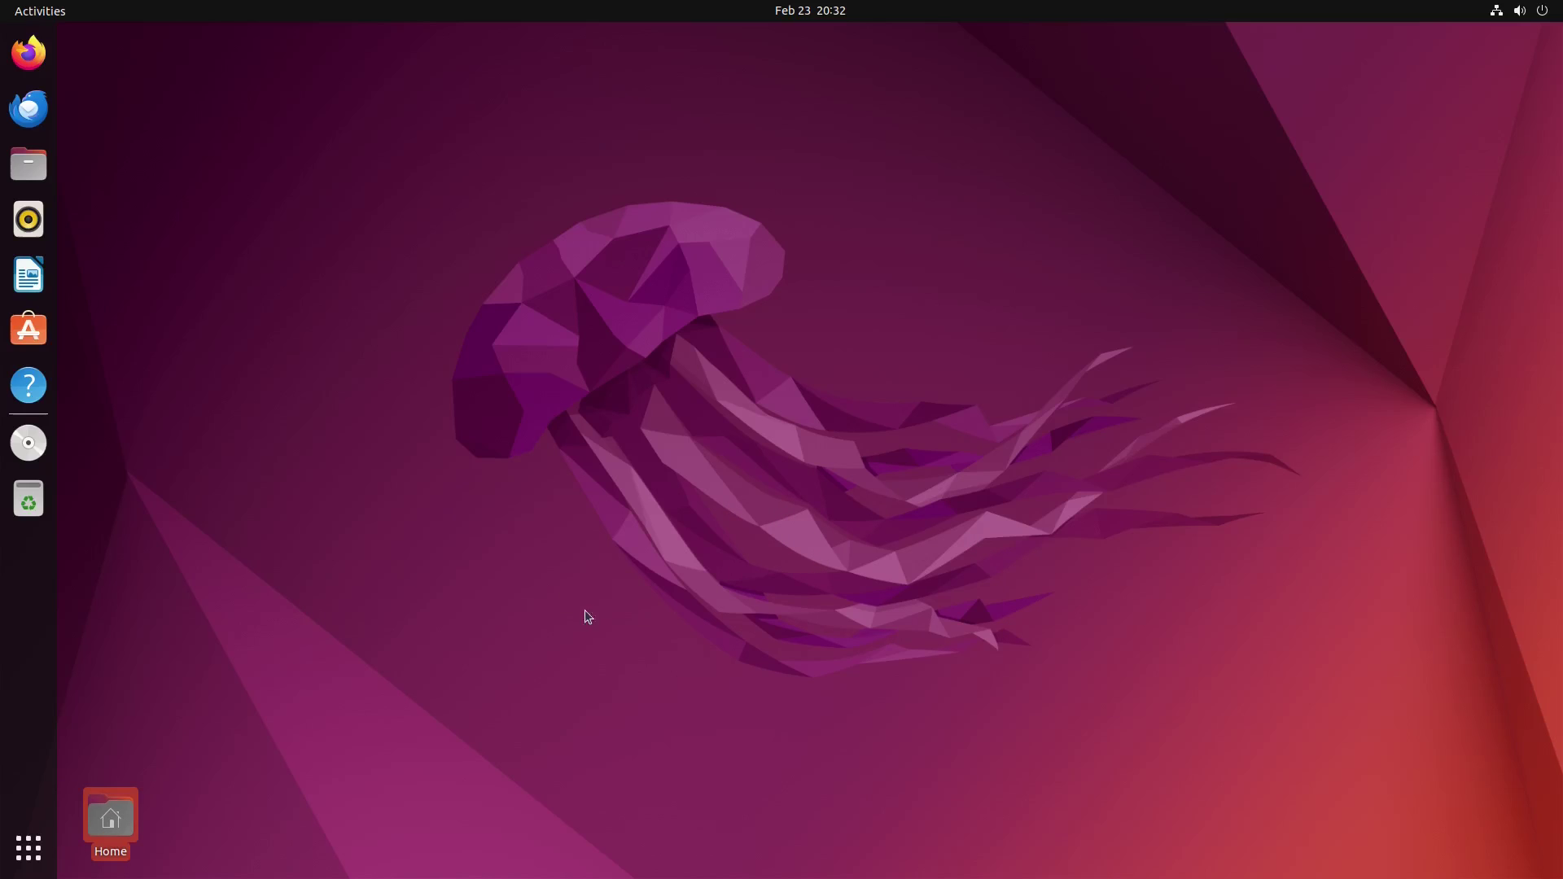
pyautogui.click(205, 410)
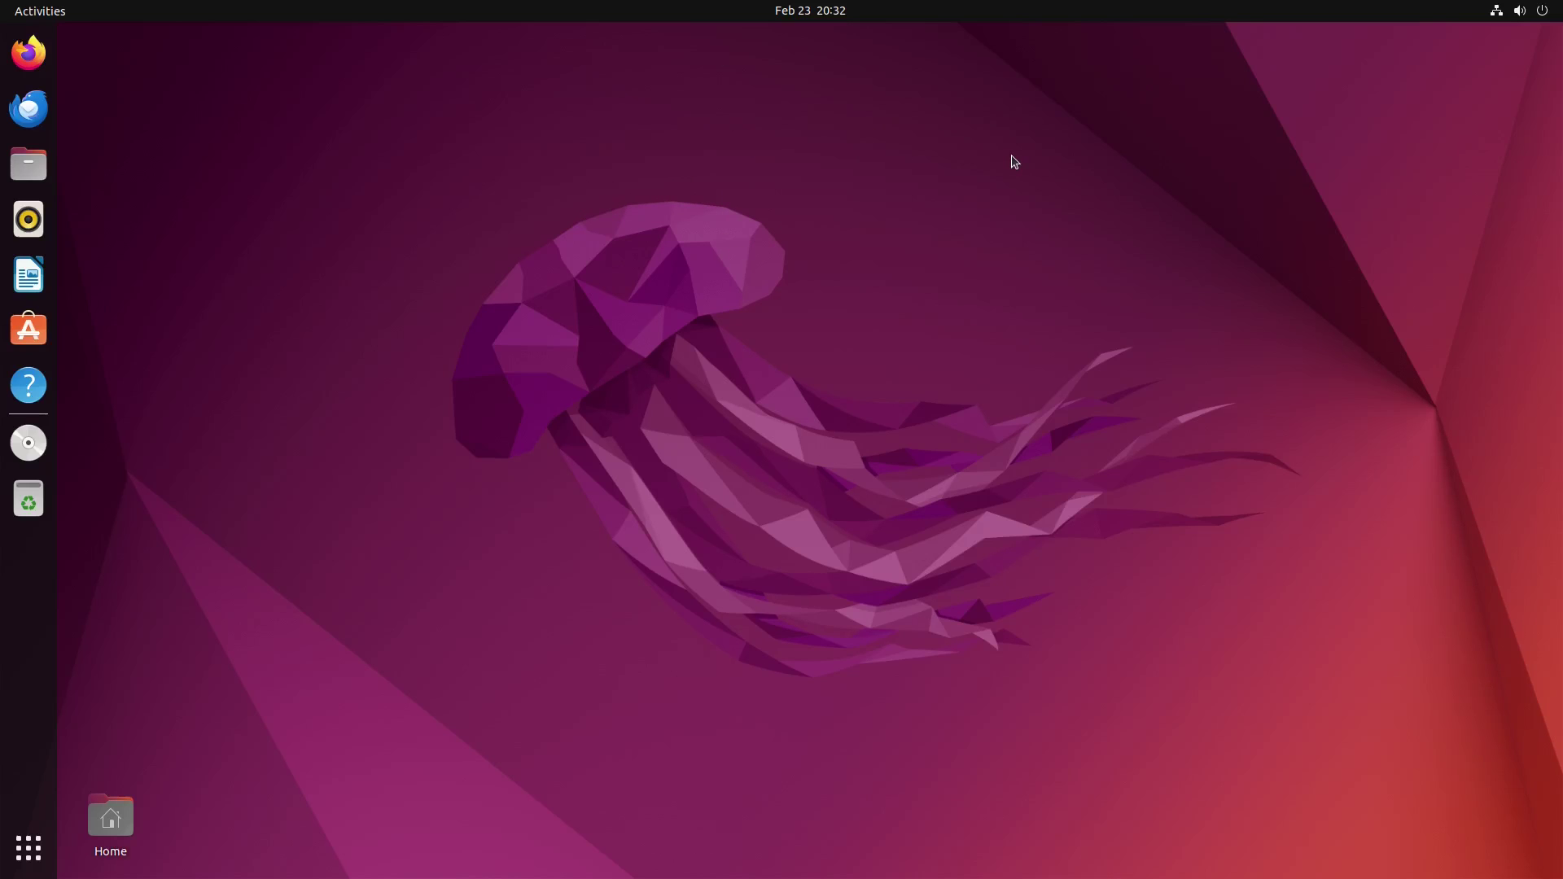
# Step: Dismiss the Software Updater prompt with Remind Me Later
pyautogui.click(1517, 14)
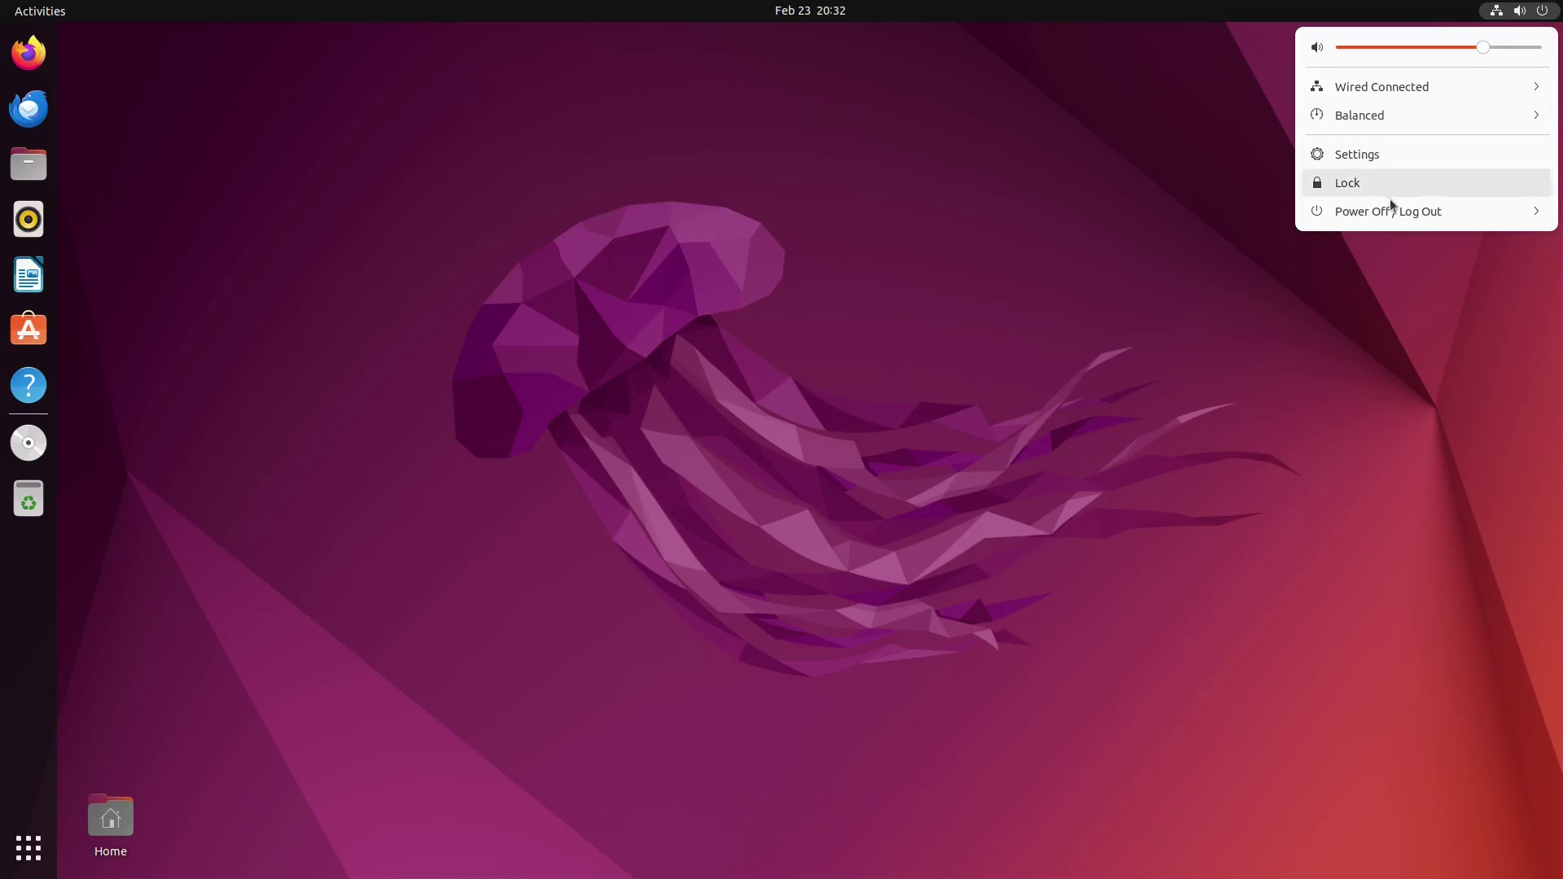
pyautogui.click(876, 150)
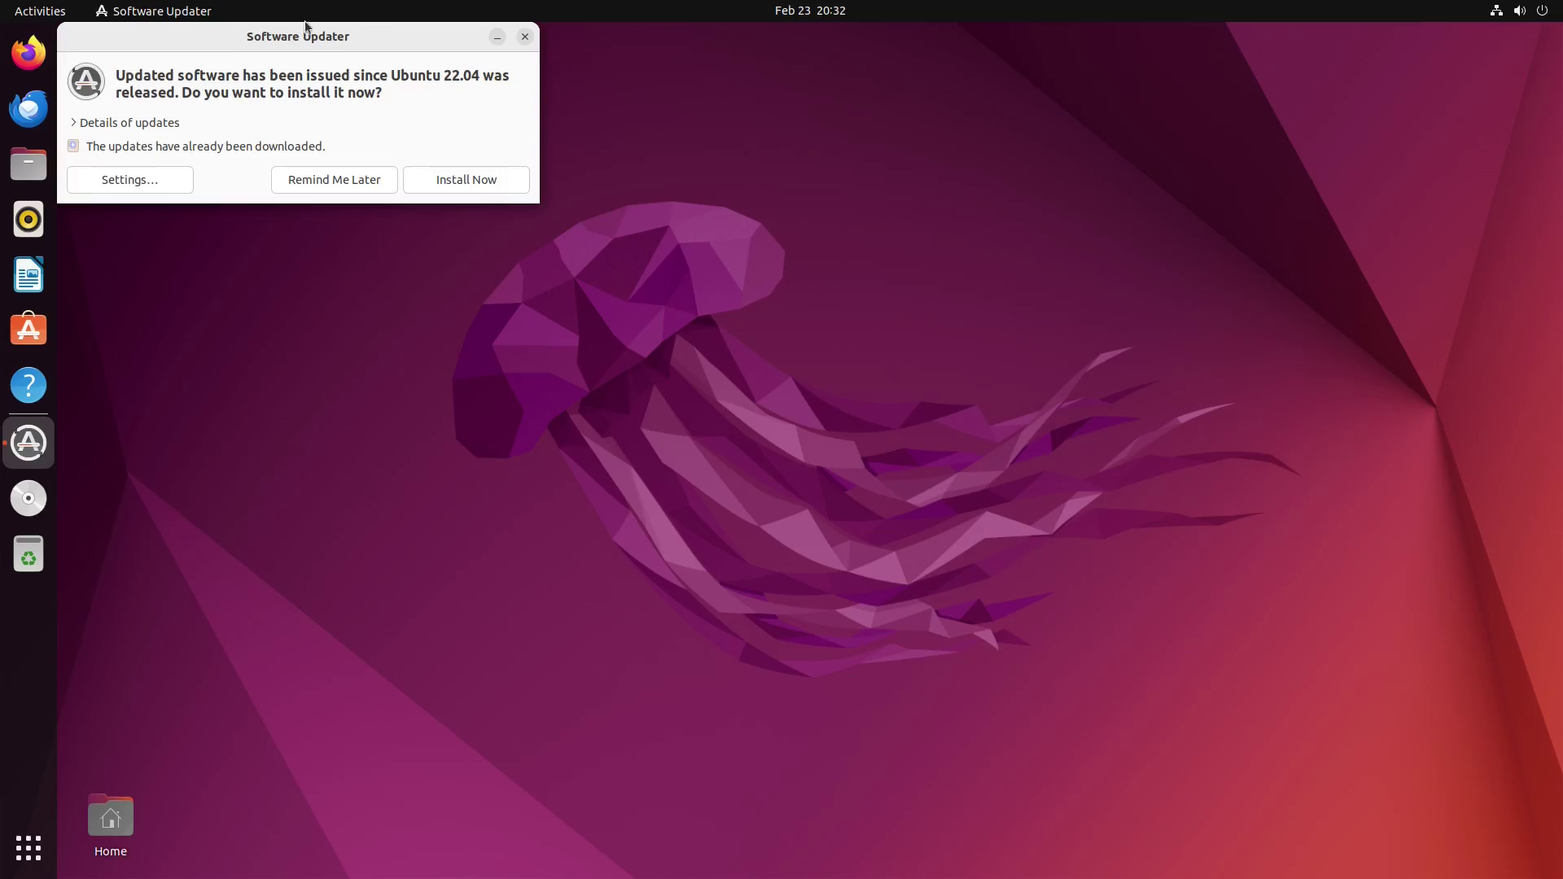
pyautogui.moveTo(249, 38); pyautogui.dragTo(725, 220)
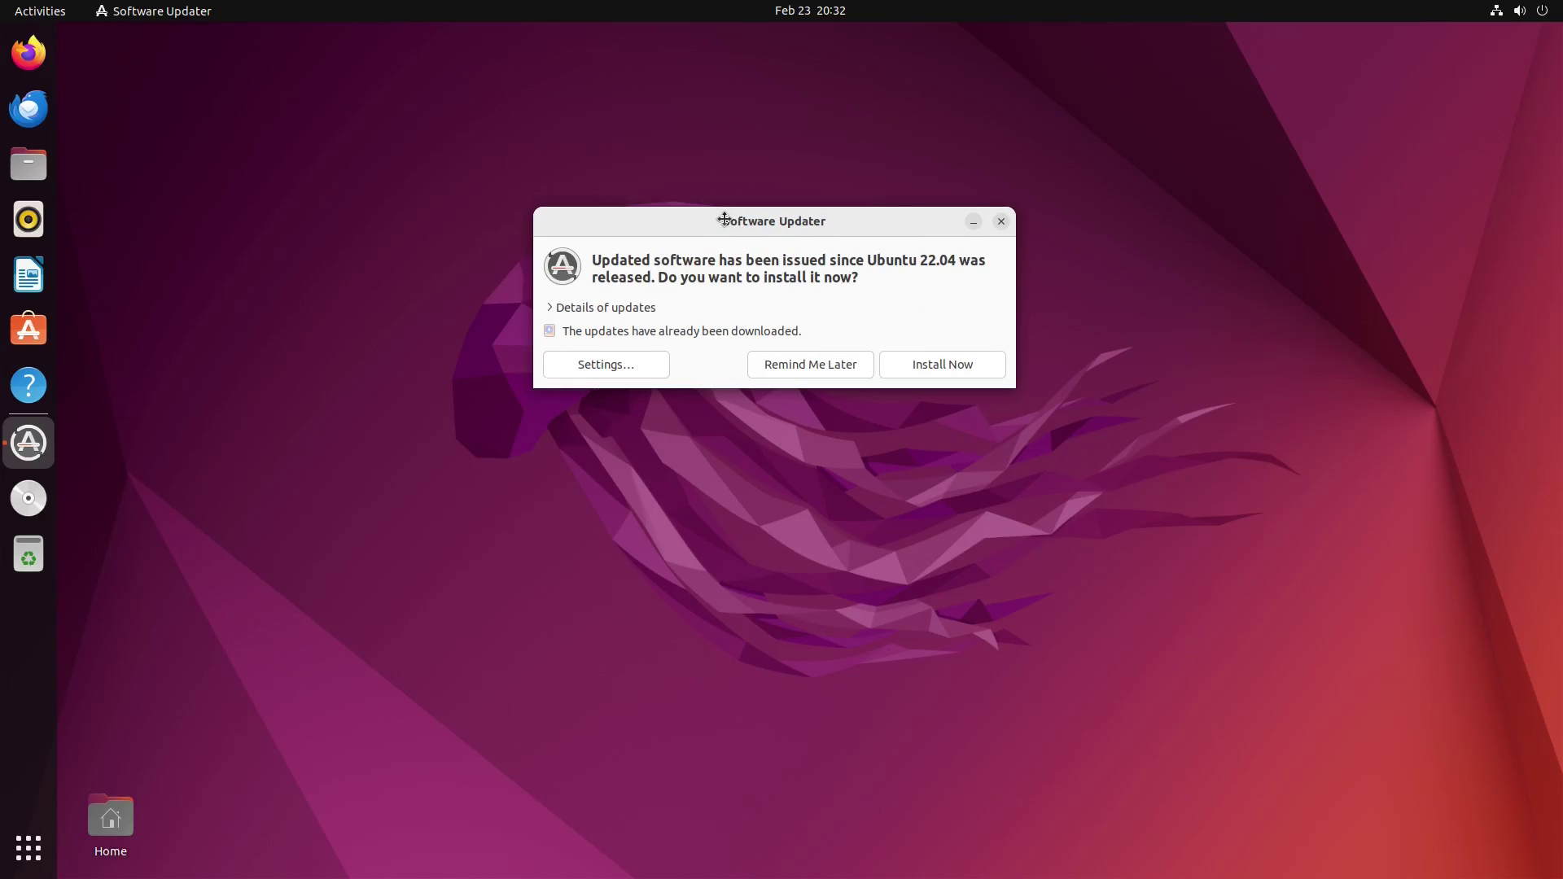
pyautogui.click(815, 367)
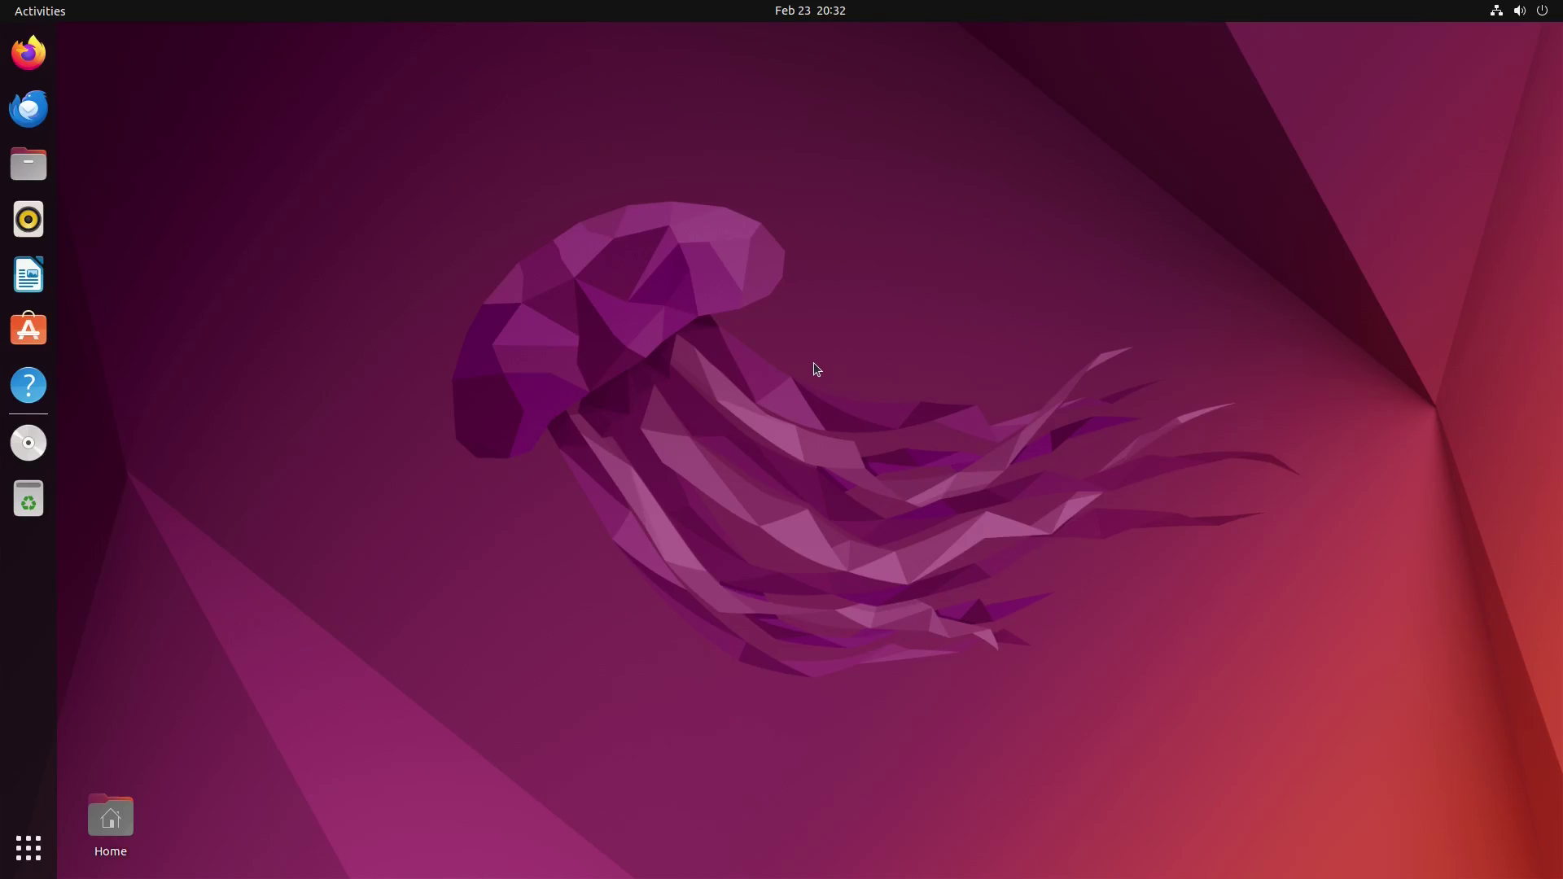
# Step: Look at the system menu and calendar panel, then open the Activities overview
pyautogui.click(1530, 13)
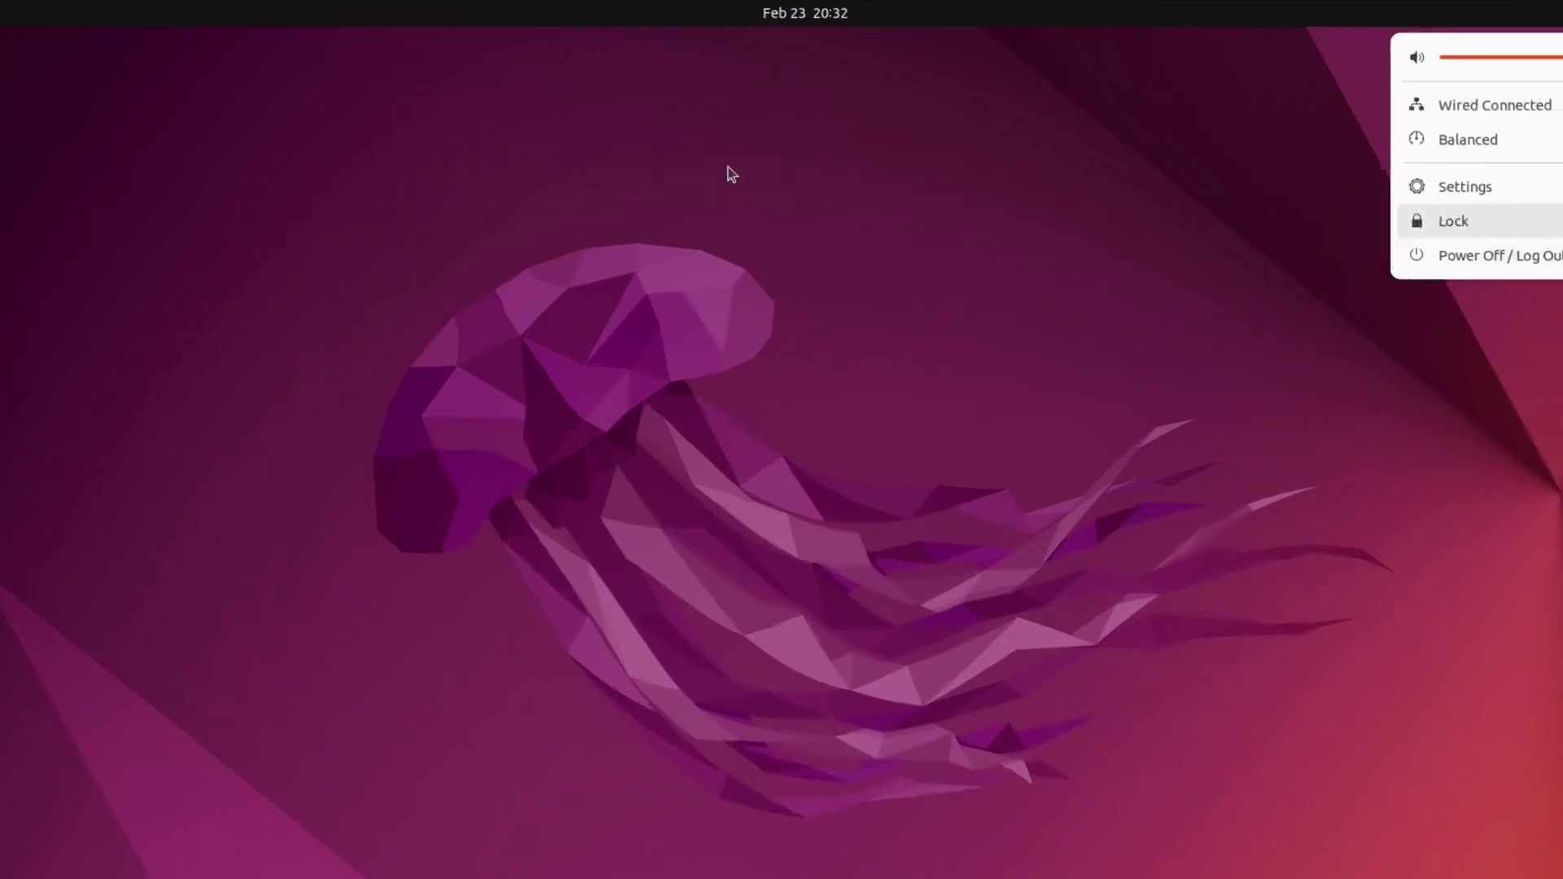
pyautogui.click(786, 18)
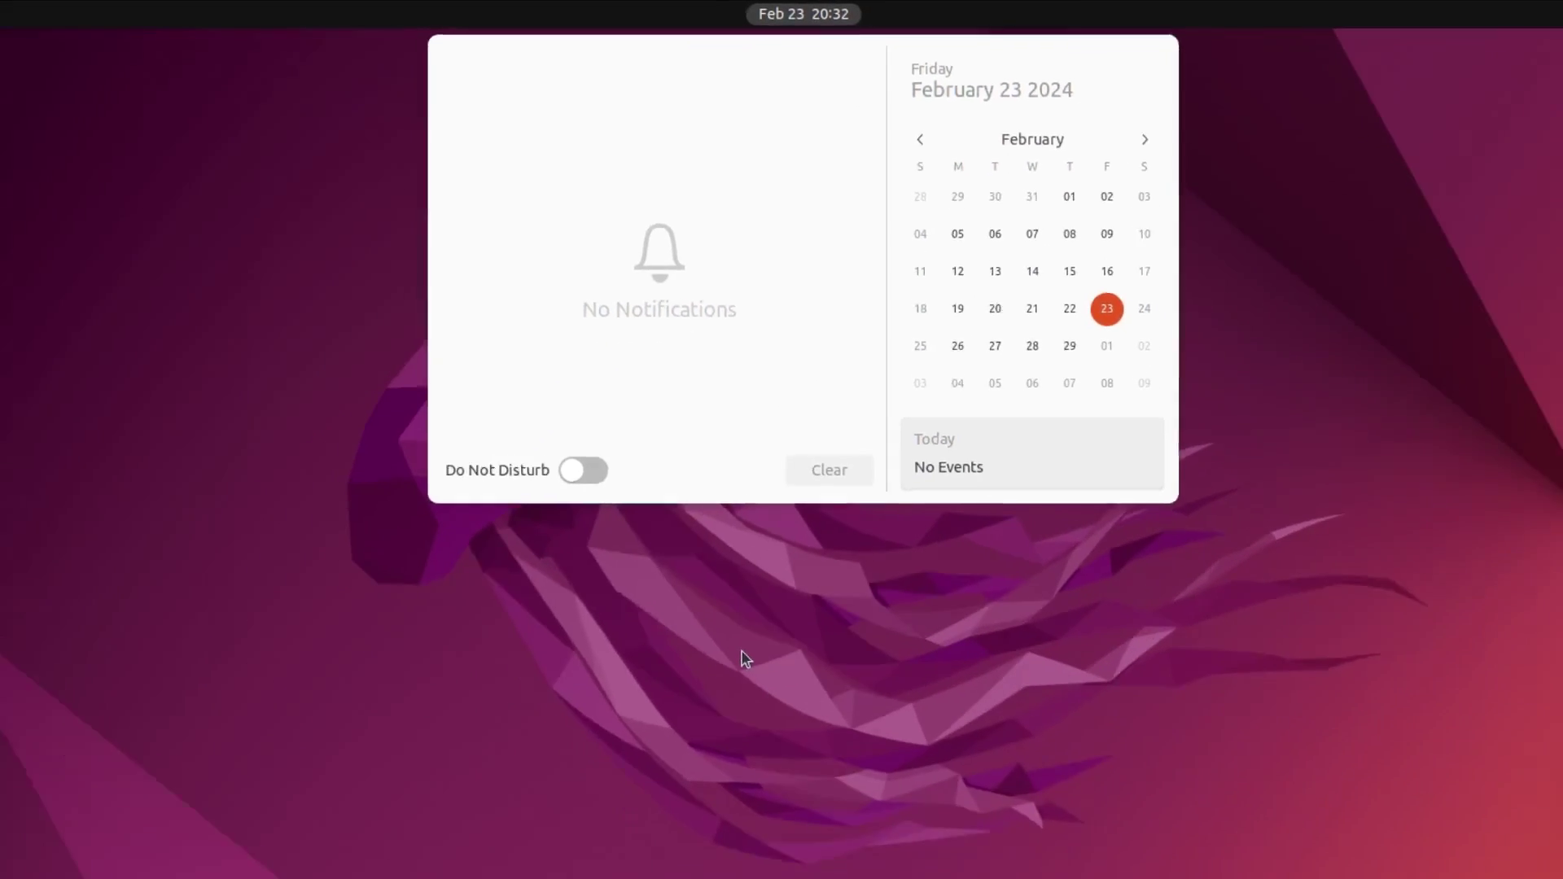
pyautogui.click(749, 490)
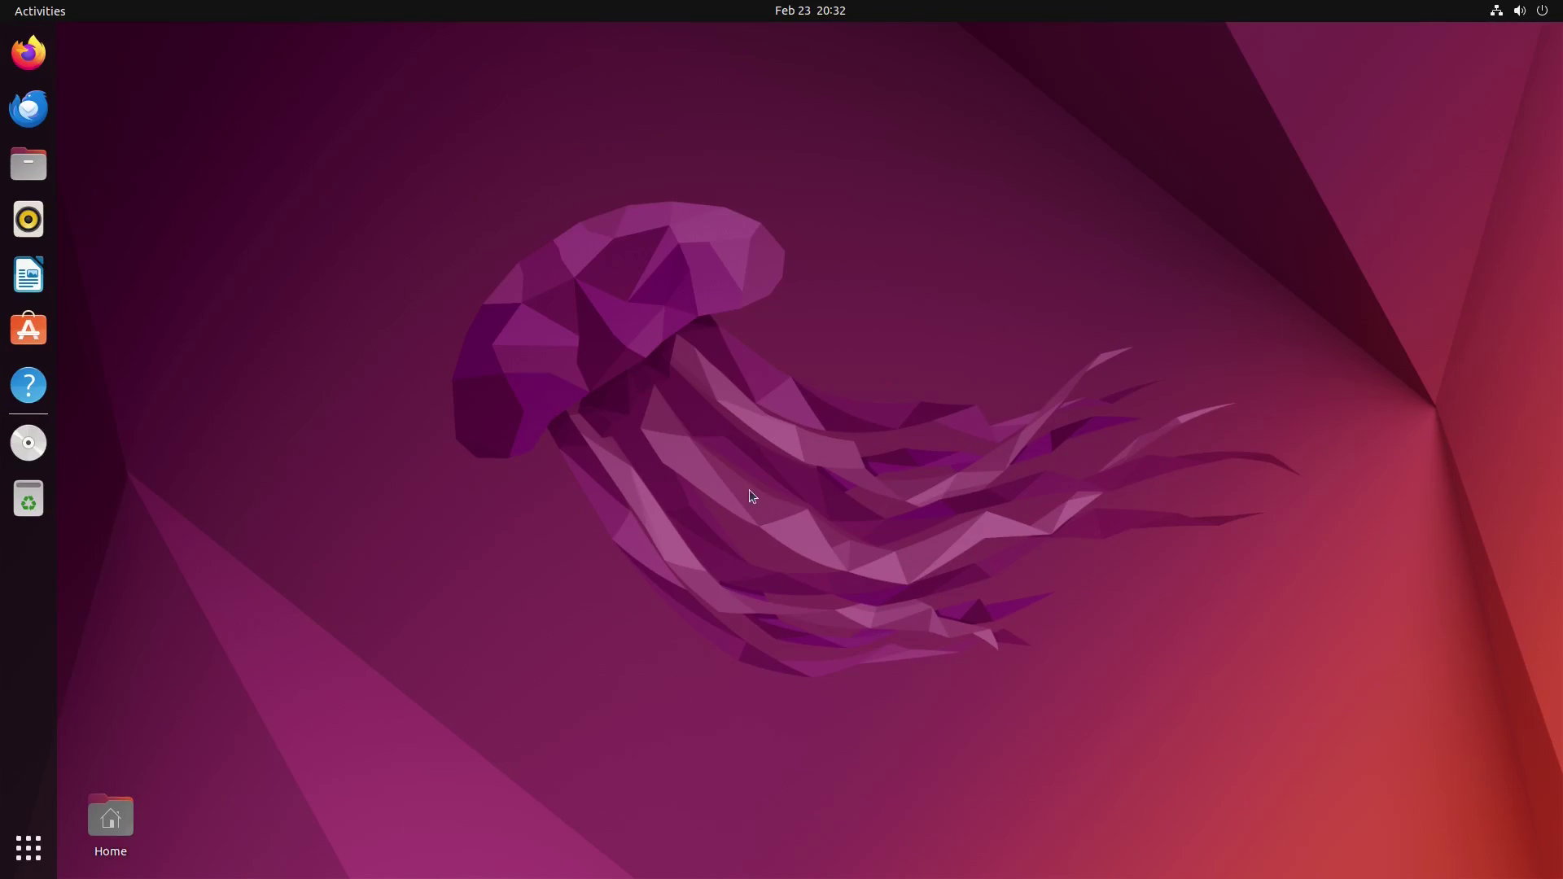
pyautogui.click(20, 13)
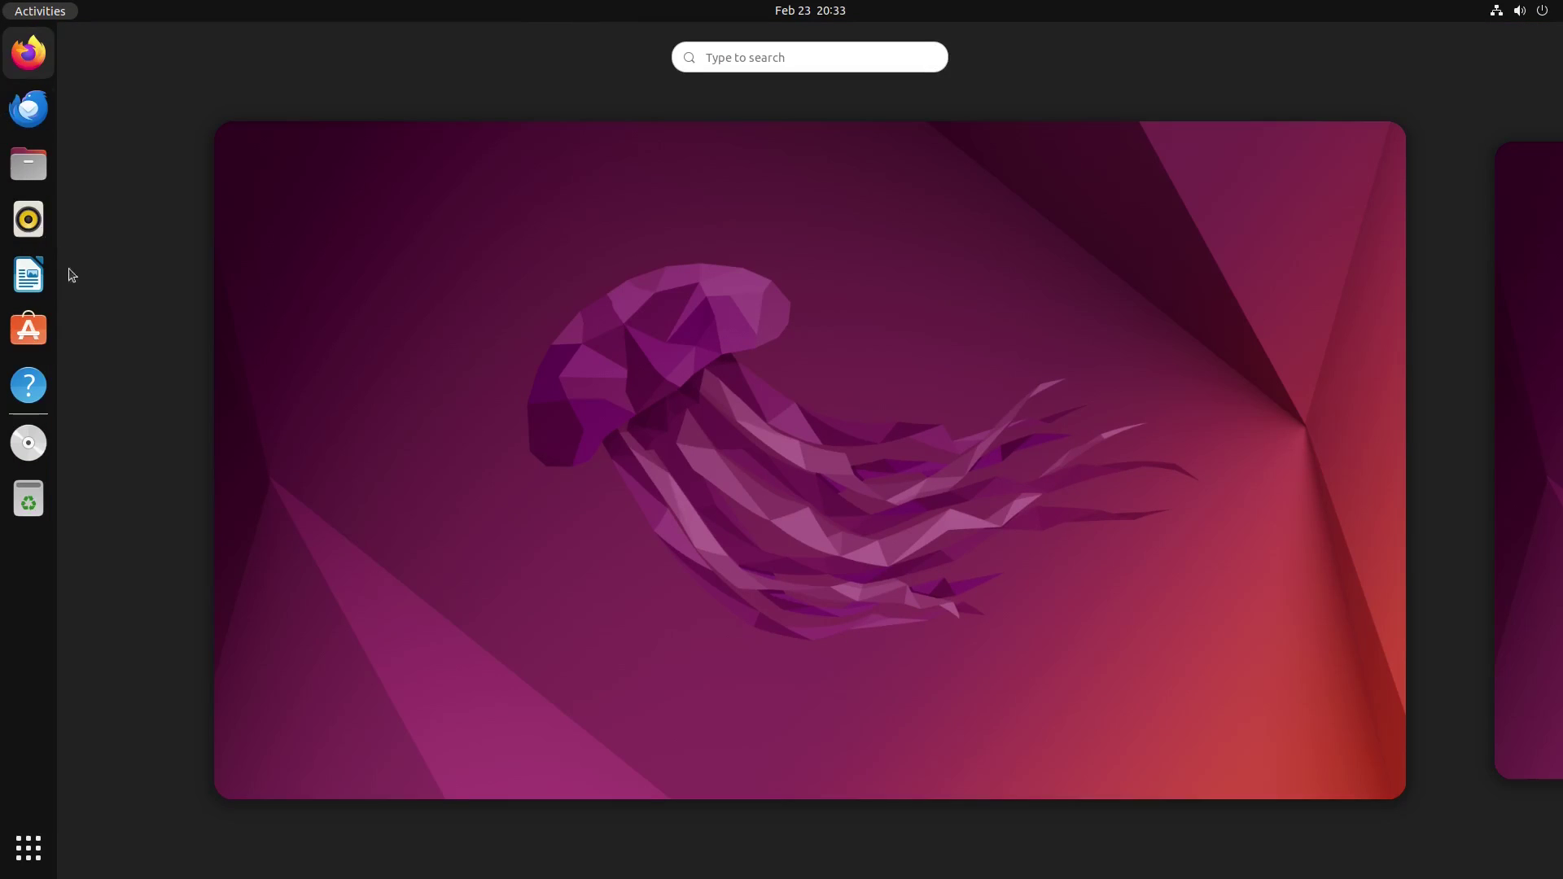
# Step: Show all applications and flip through both pages of the app grid
pyautogui.click(29, 848)
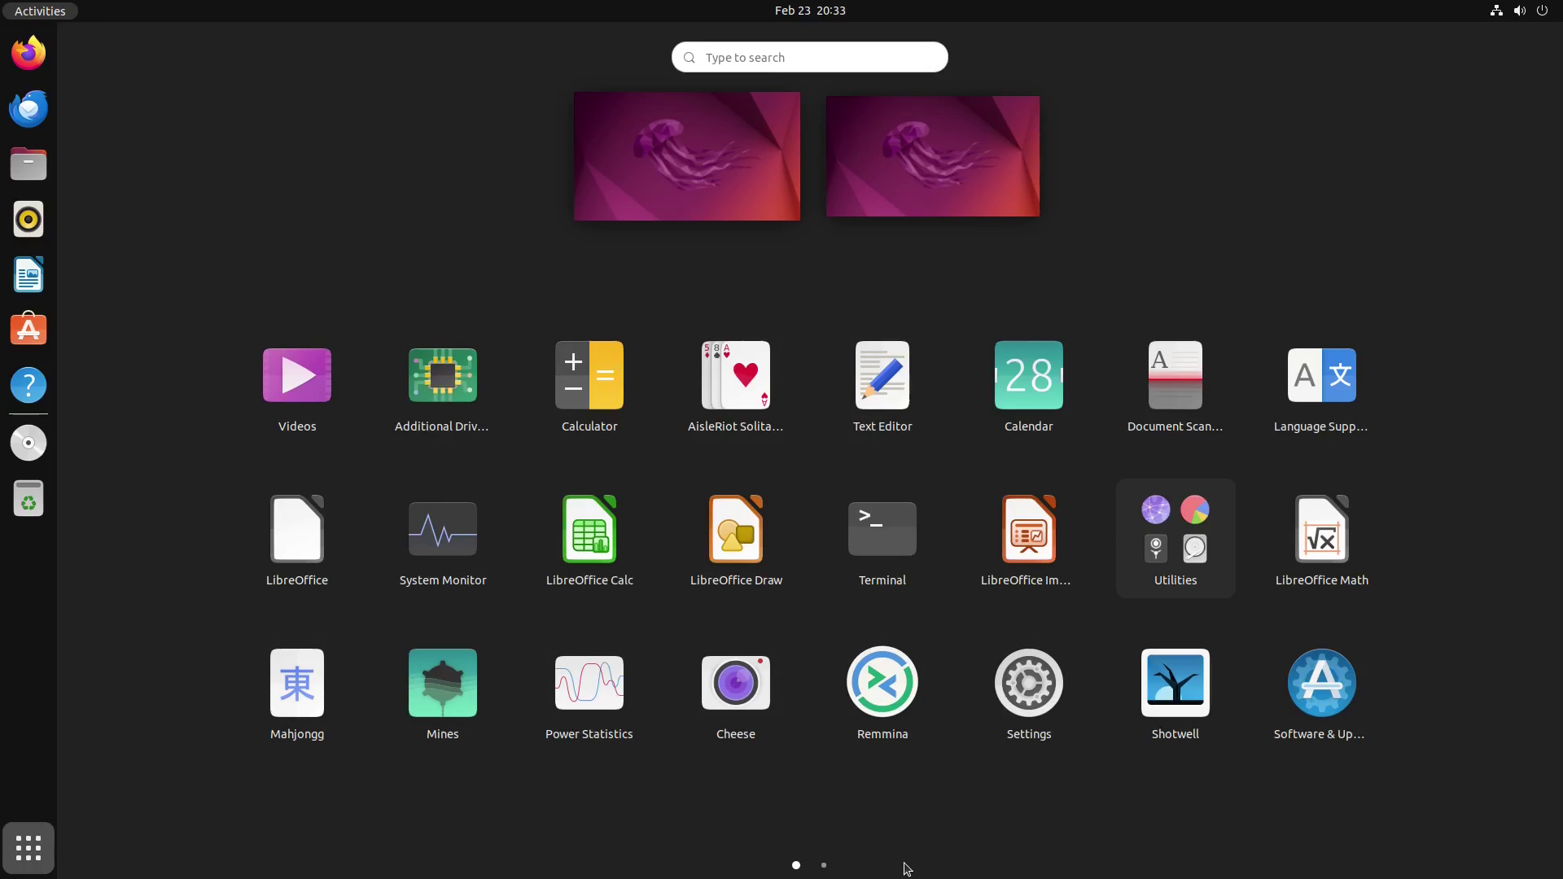
pyautogui.click(824, 867)
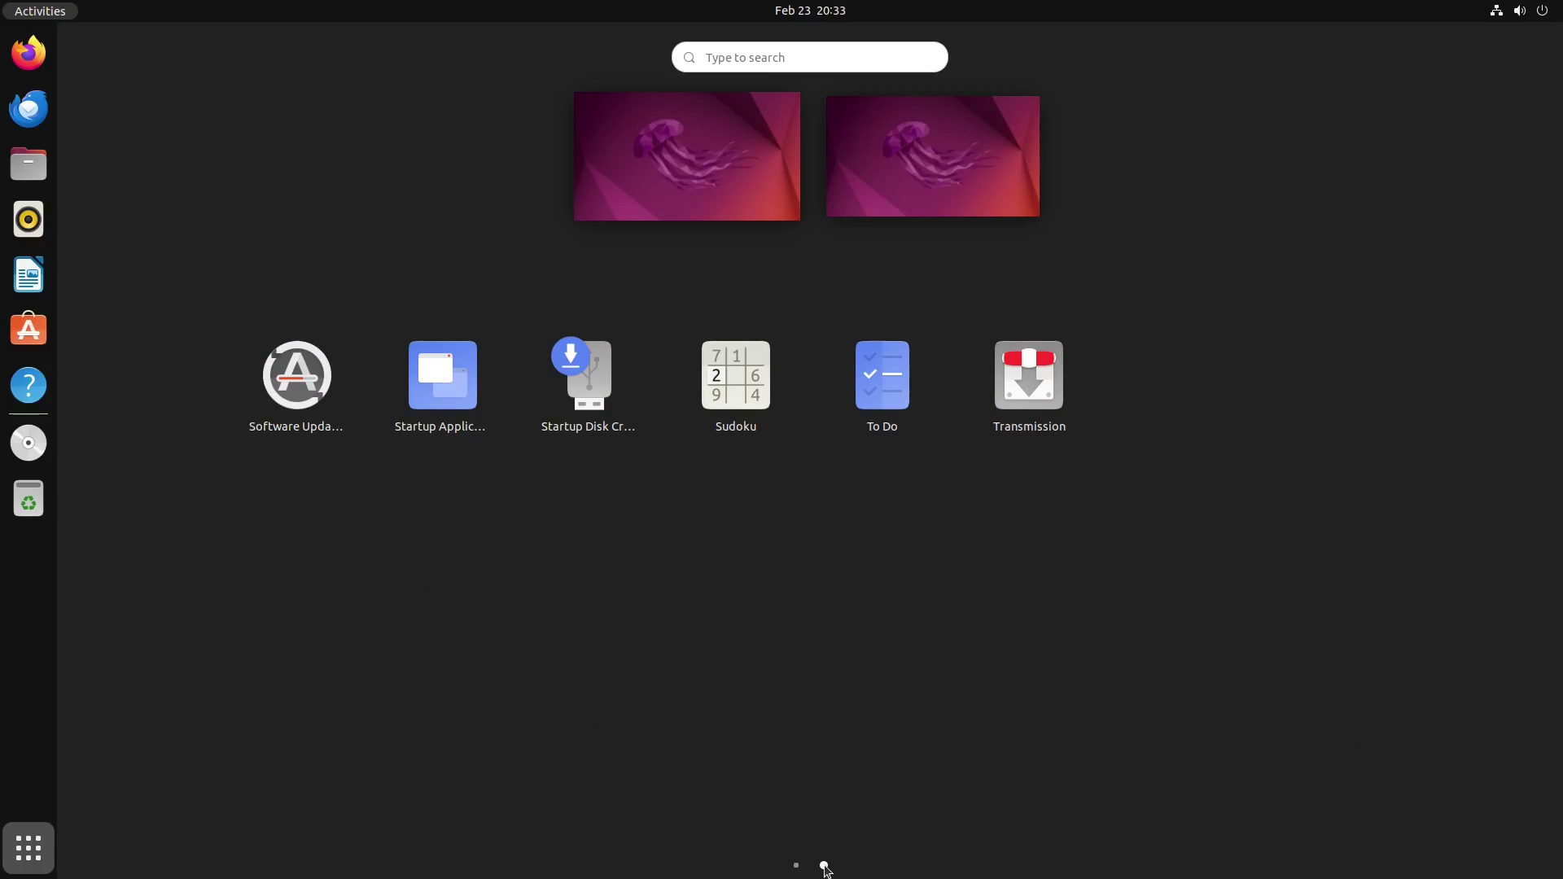
pyautogui.click(796, 866)
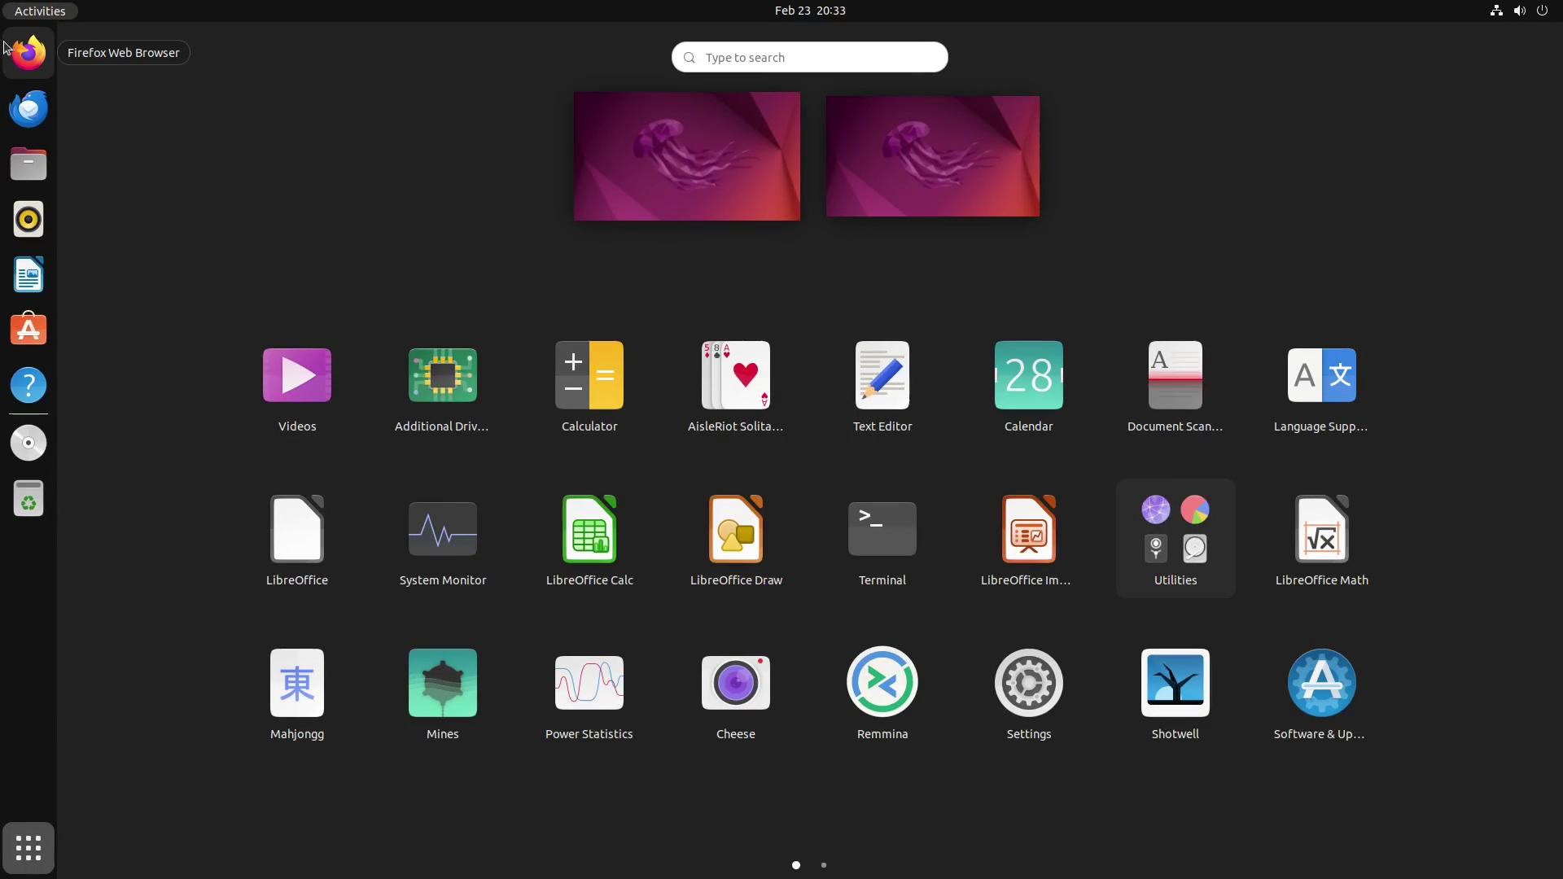
# Step: Launch Firefox maximized and open About Firefox, showing version 123.0 (64-bit)
pyautogui.click(29, 53)
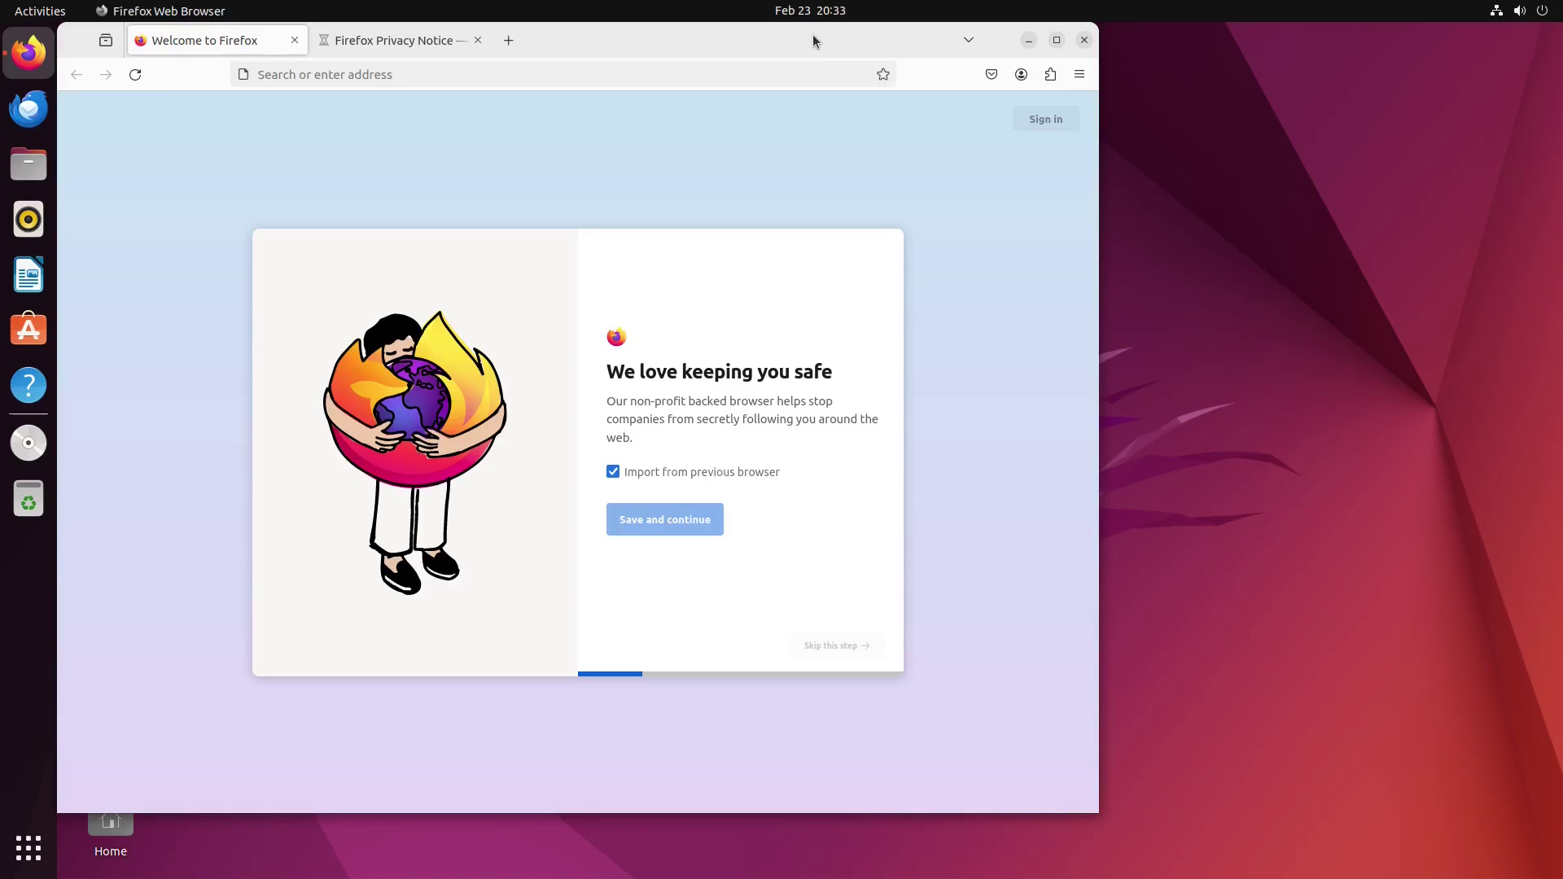
pyautogui.doubleClick(809, 40)
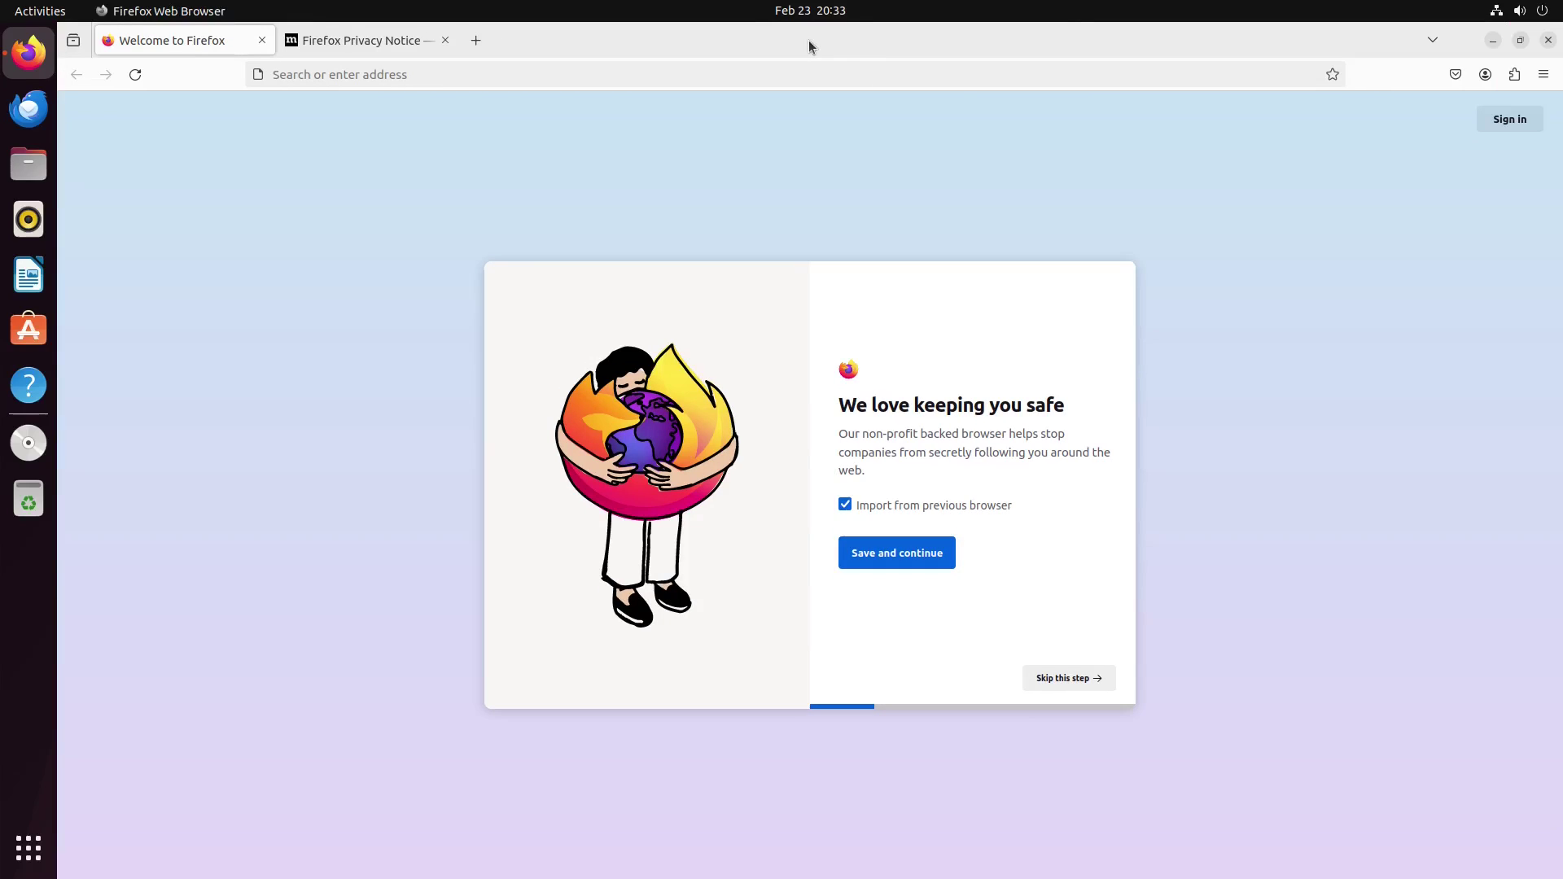
pyautogui.click(1543, 75)
pyautogui.click(1322, 589)
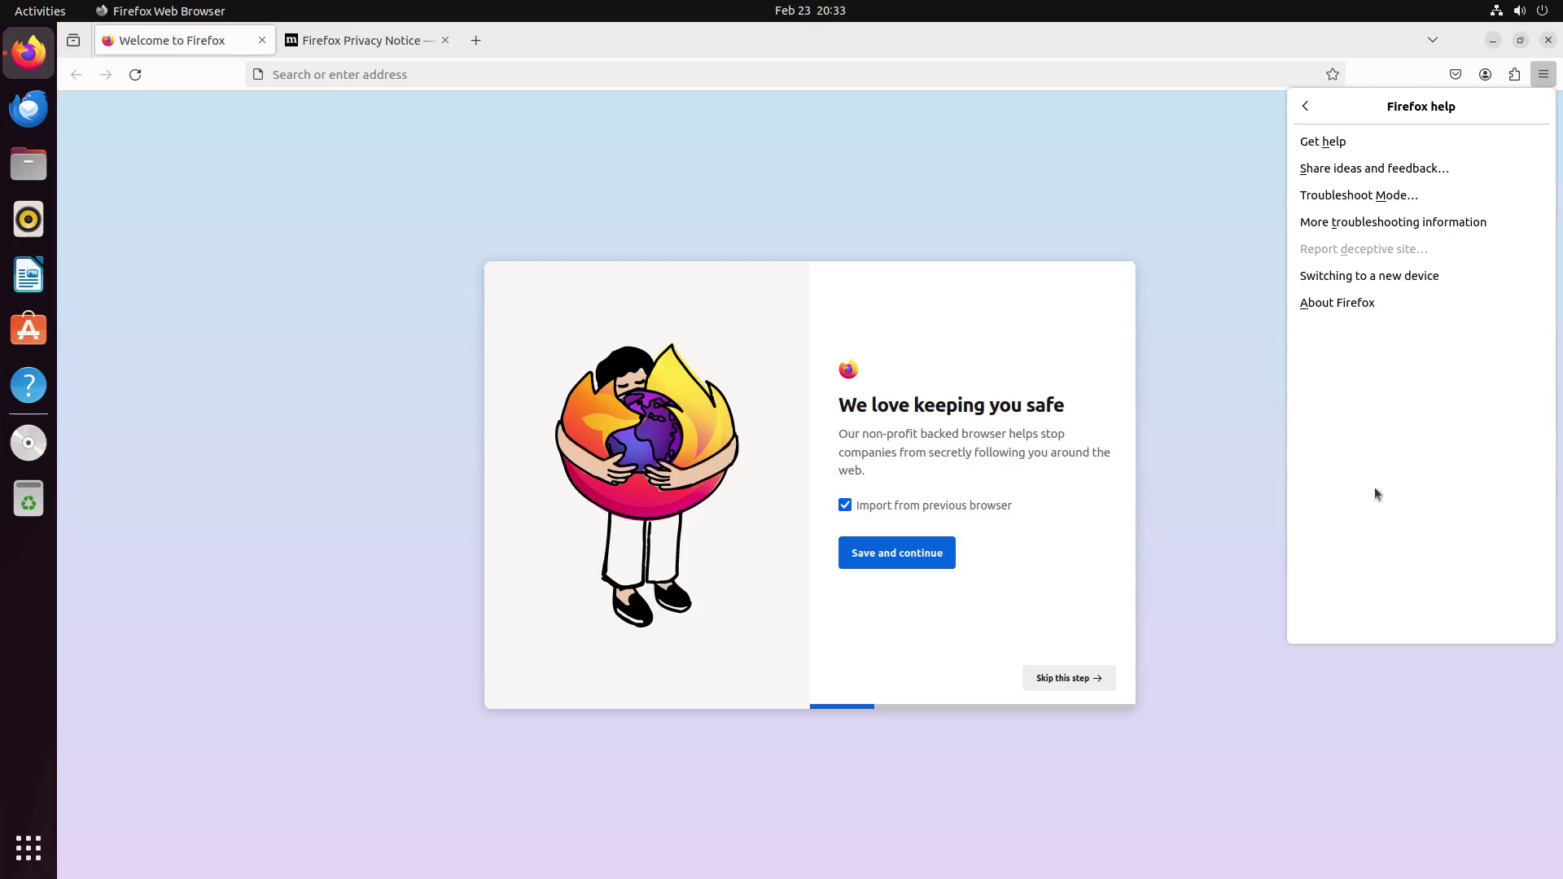
pyautogui.click(1339, 303)
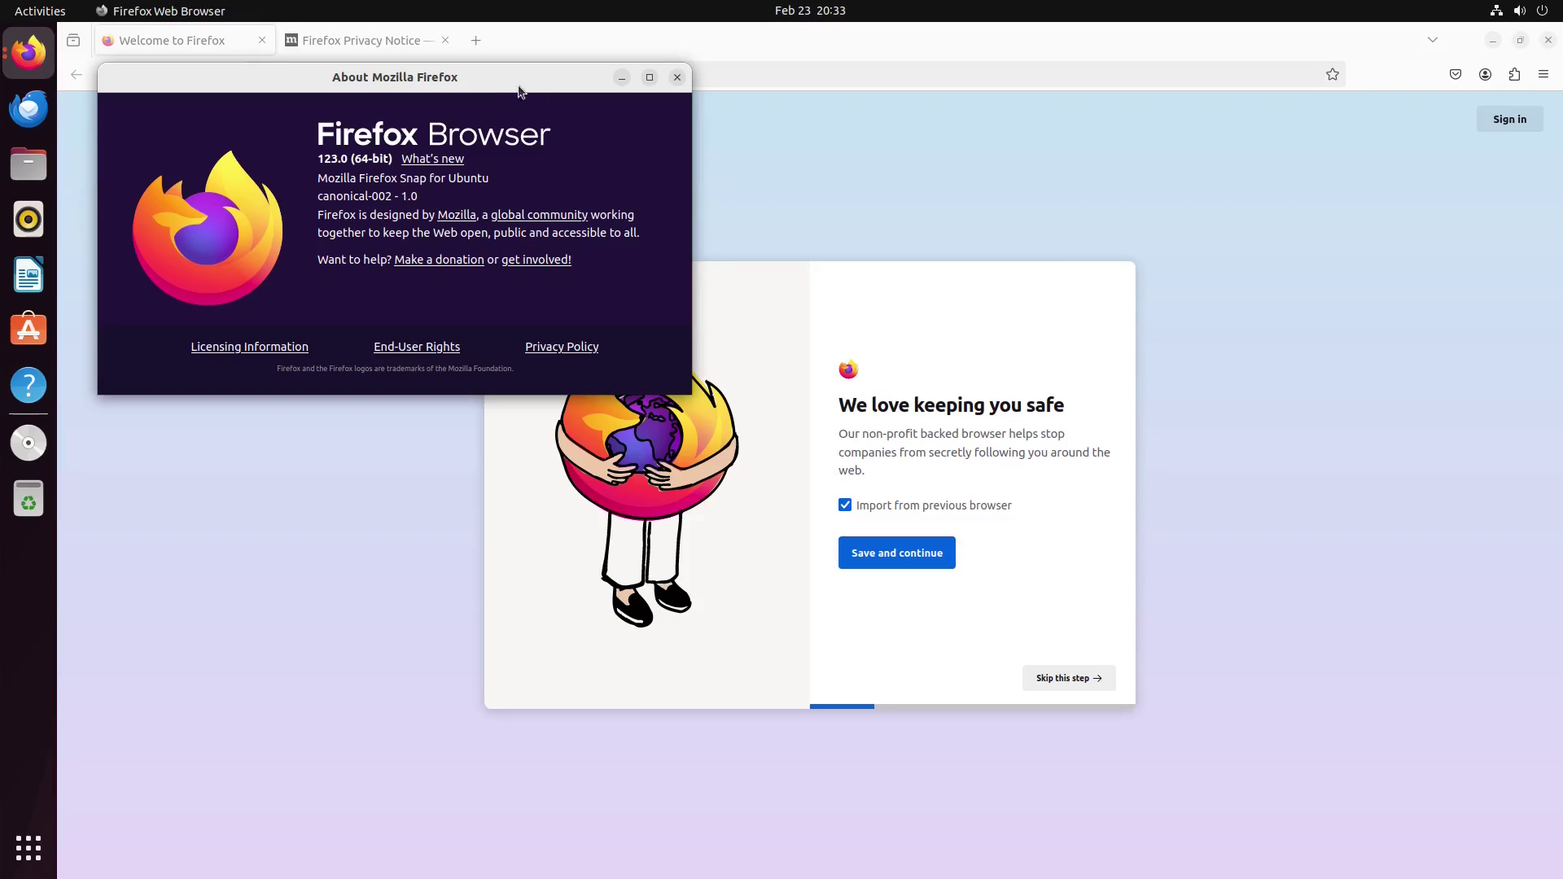
# Step: Close the About Firefox dialog and the Firefox window
pyautogui.moveTo(478, 74); pyautogui.dragTo(860, 293)
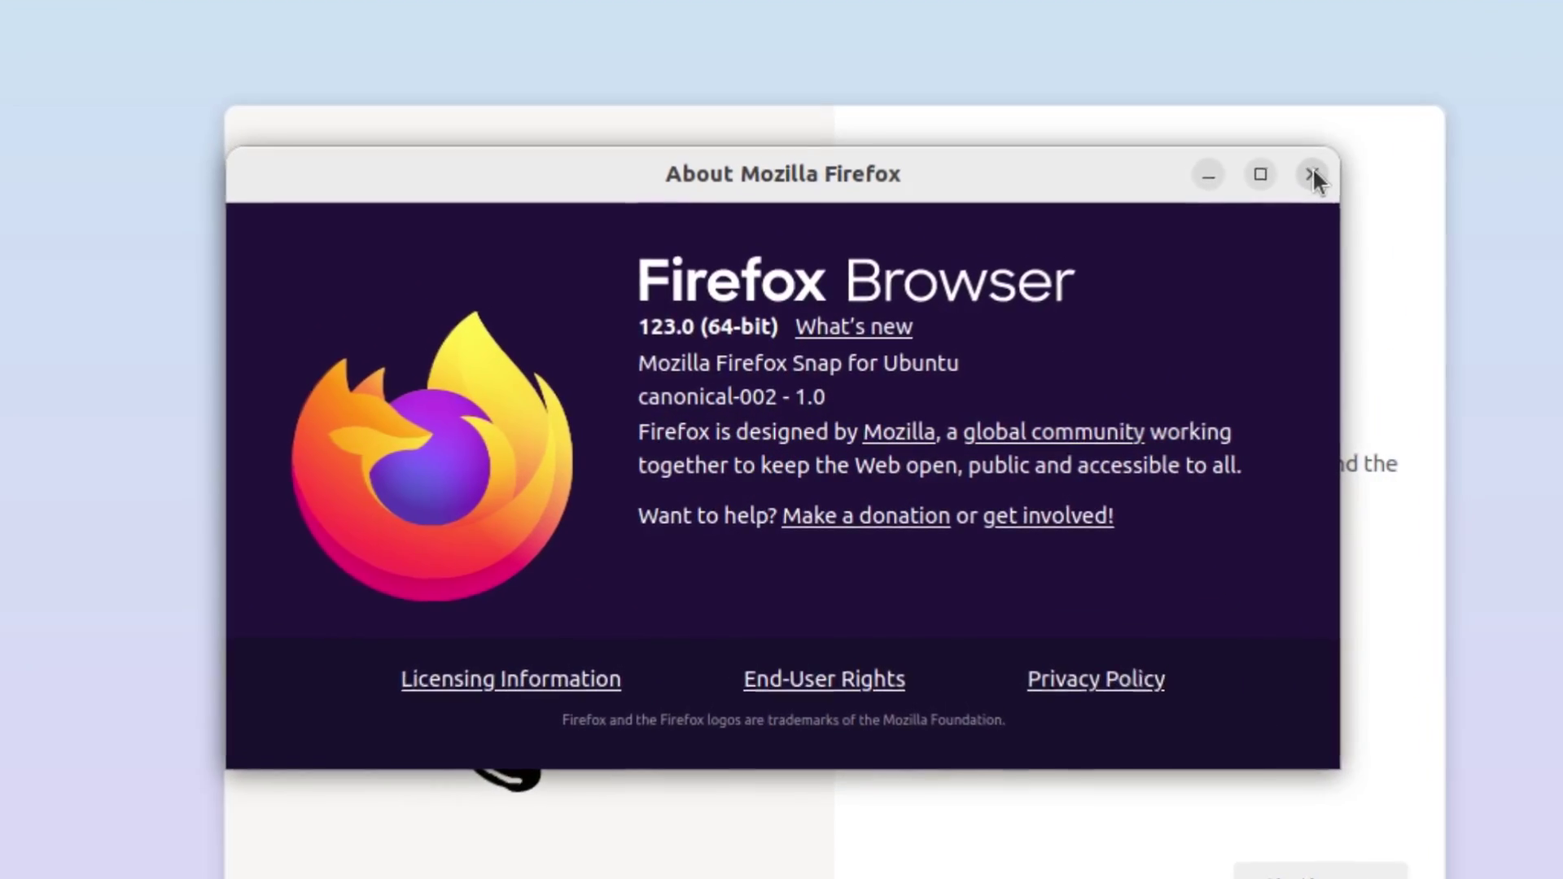
pyautogui.click(1312, 174)
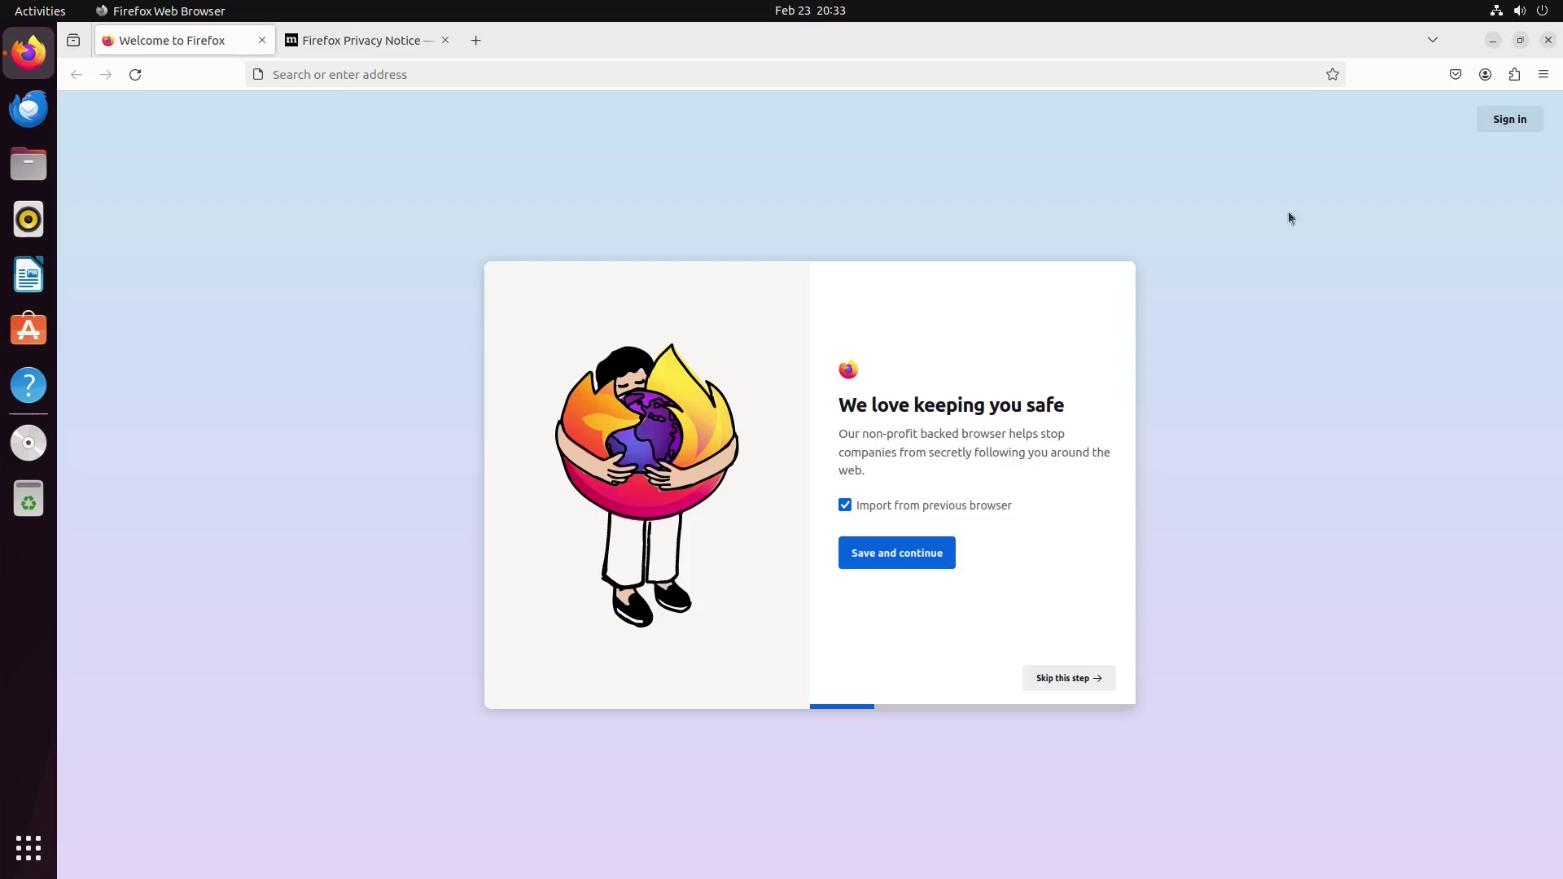
pyautogui.click(1550, 40)
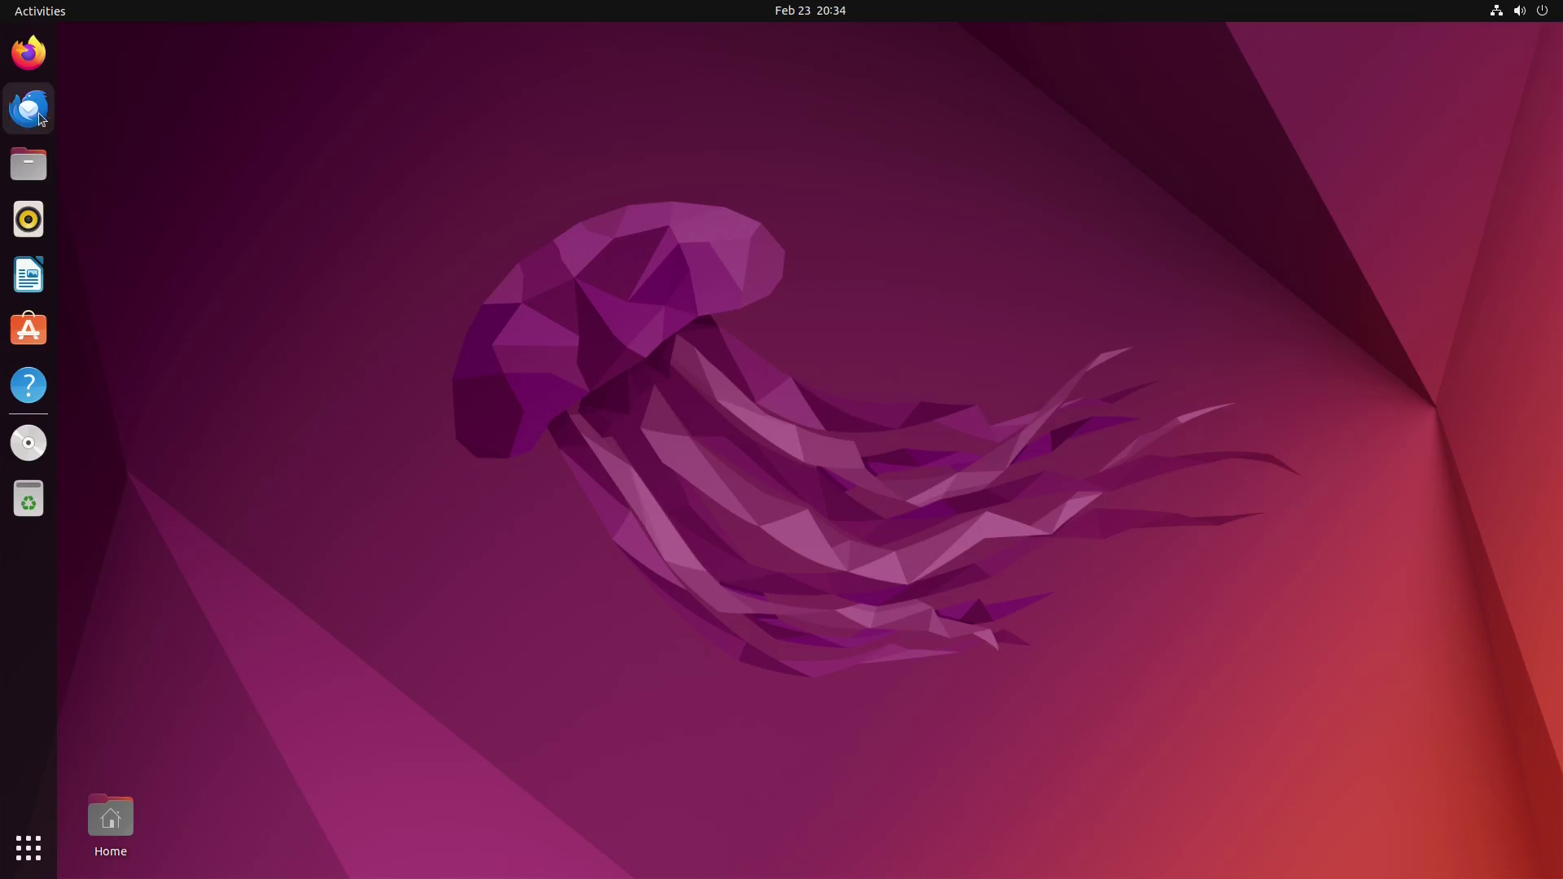
pyautogui.click(29, 108)
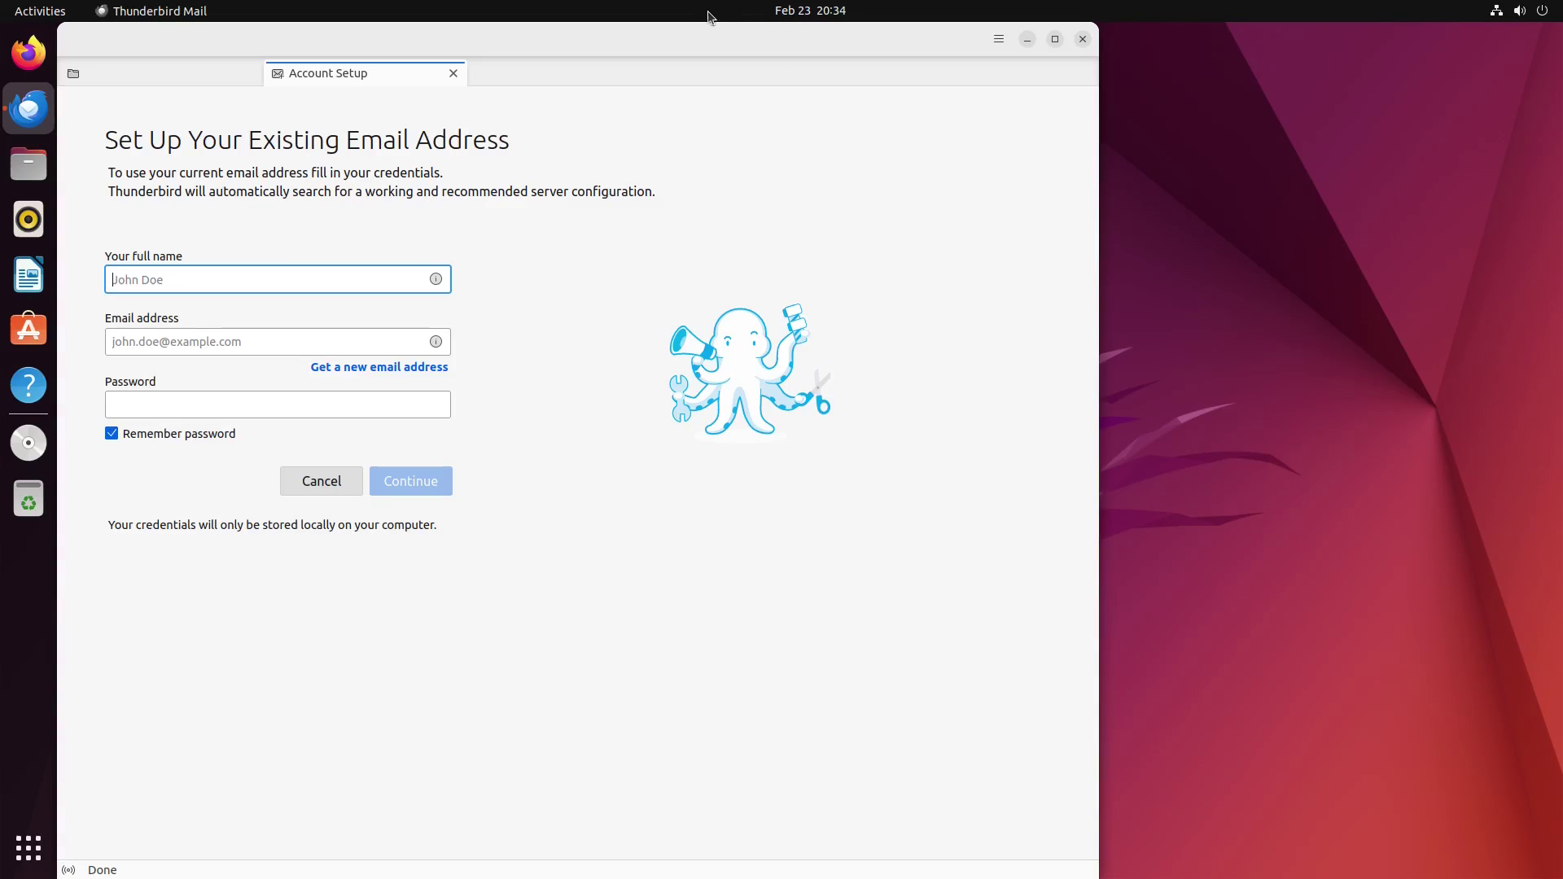
pyautogui.doubleClick(696, 32)
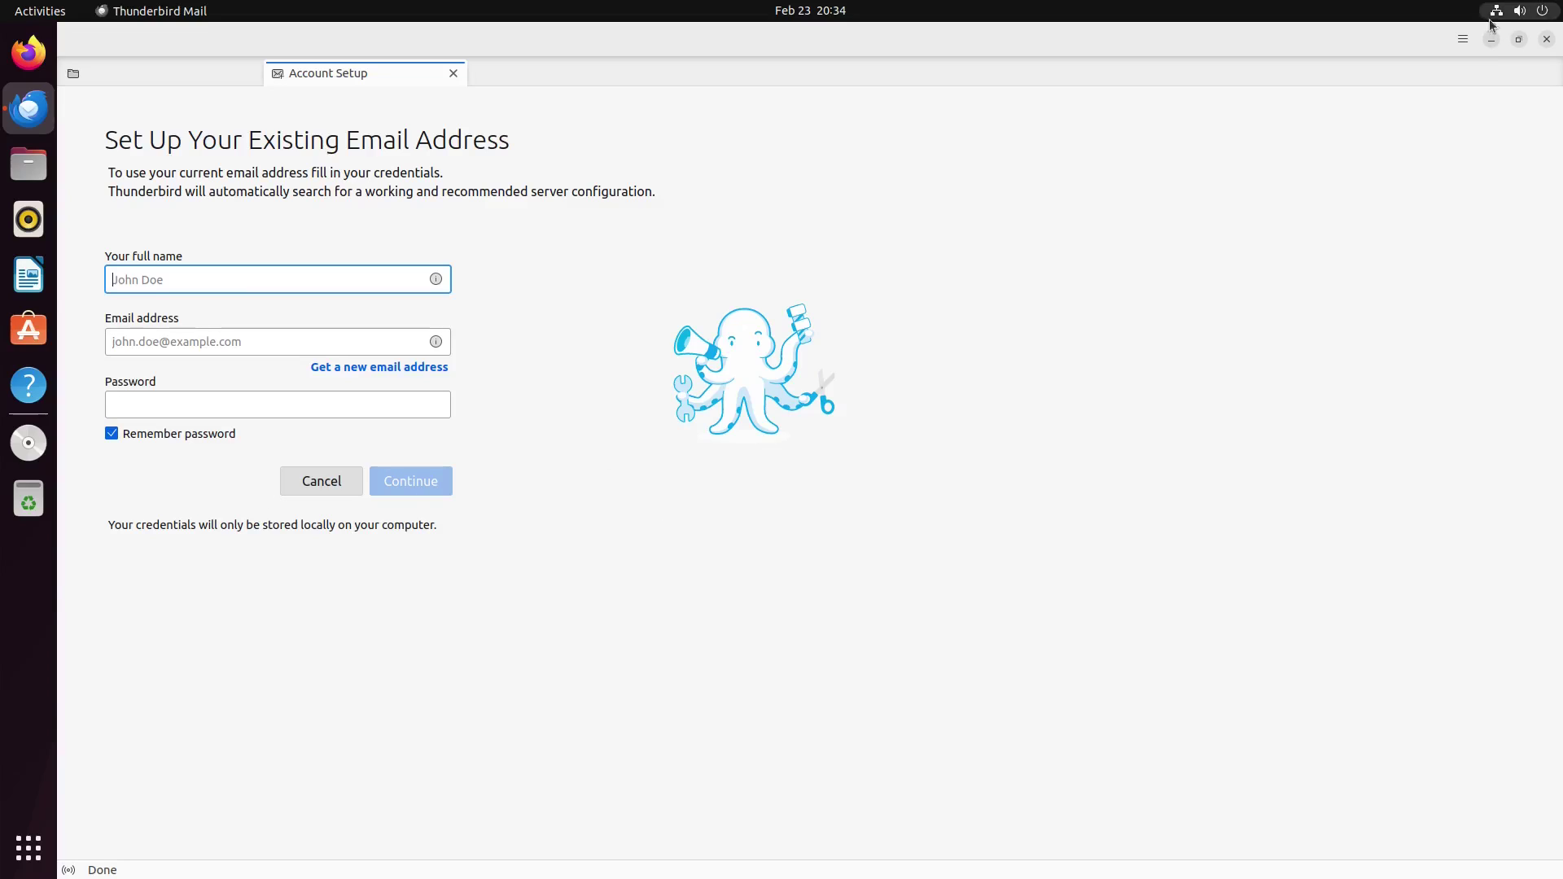
pyautogui.click(1463, 40)
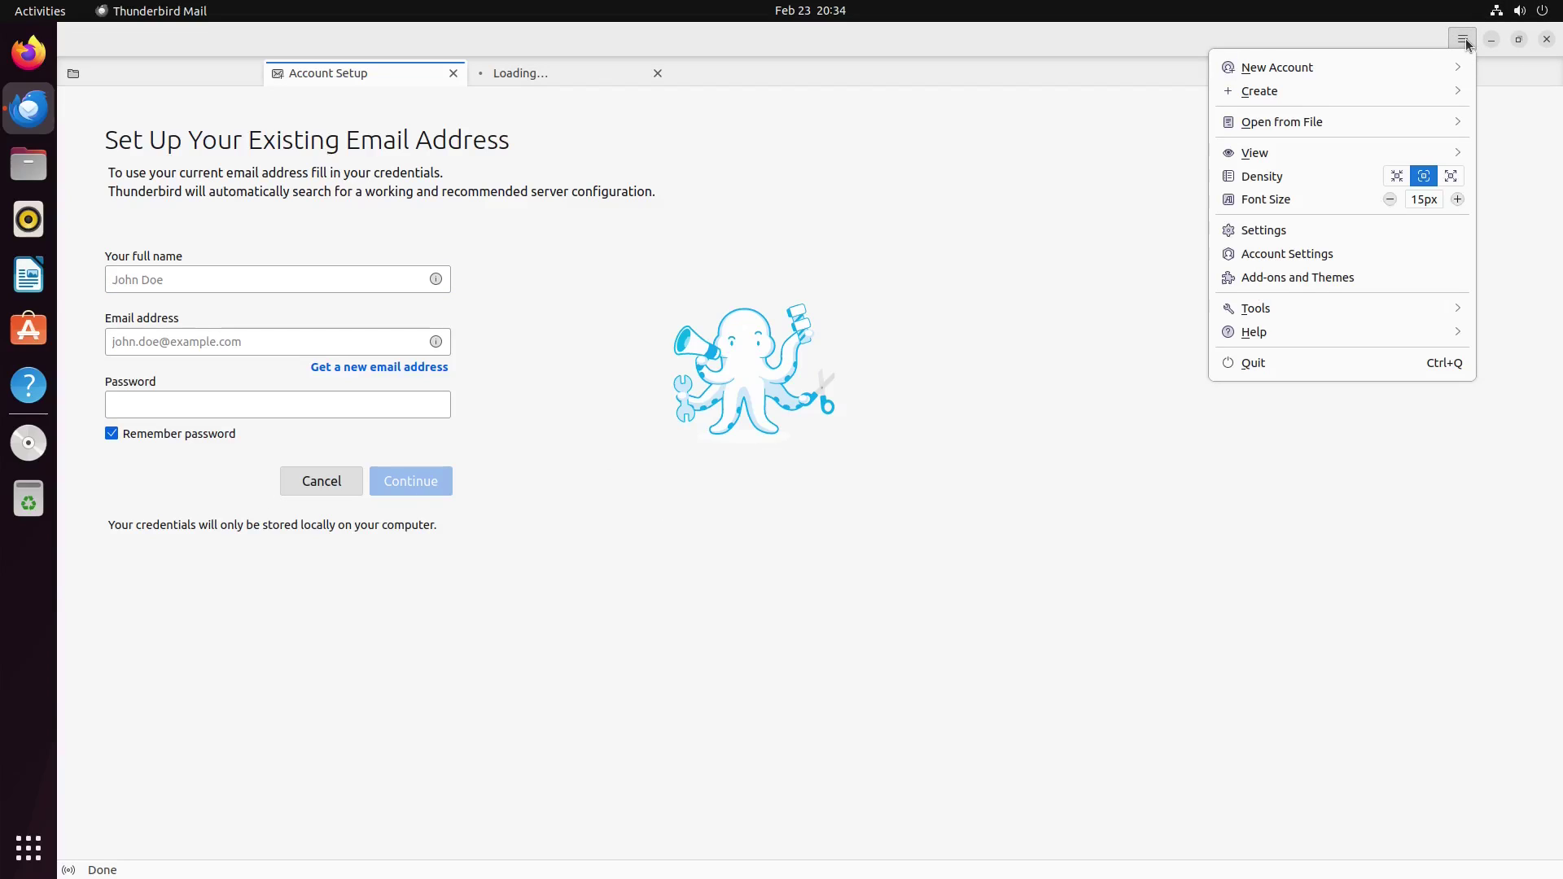
pyautogui.click(1273, 330)
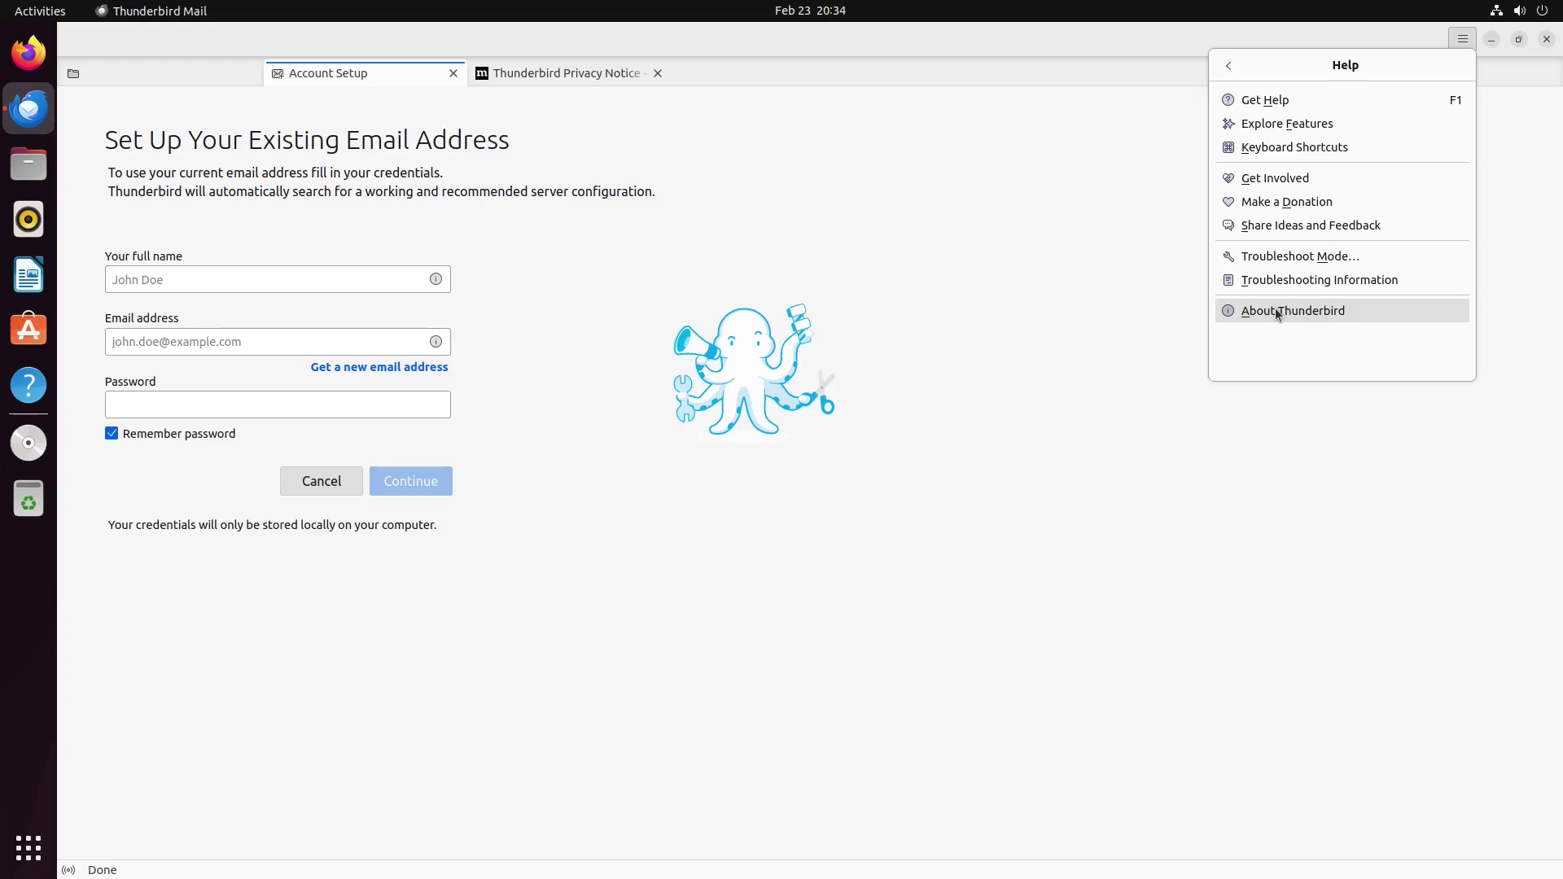
pyautogui.click(1276, 309)
pyautogui.moveTo(344, 75); pyautogui.dragTo(764, 300)
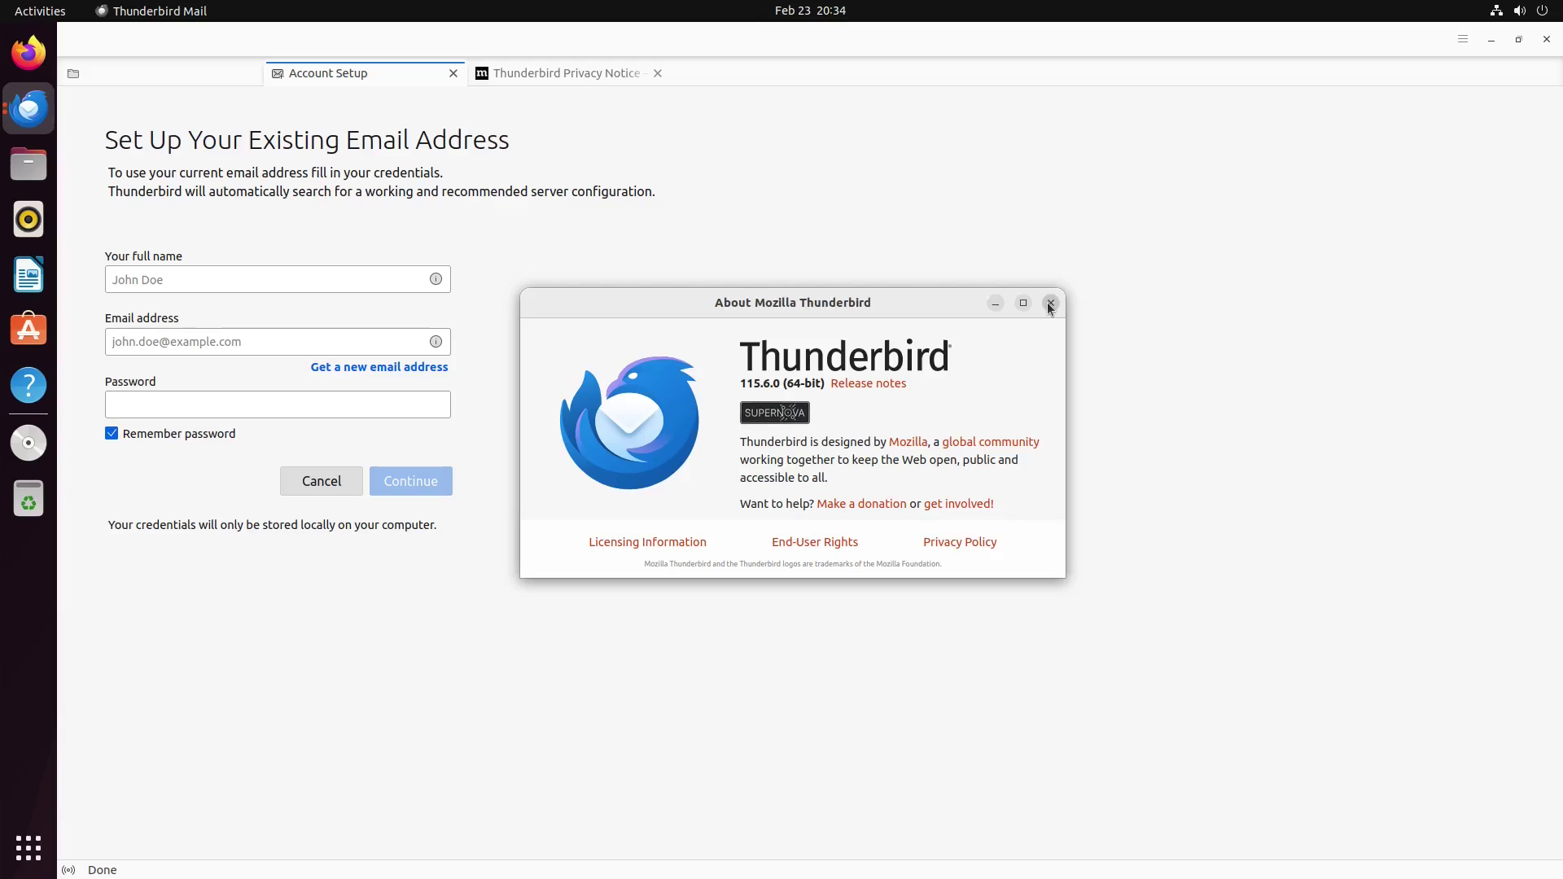
pyautogui.click(1050, 304)
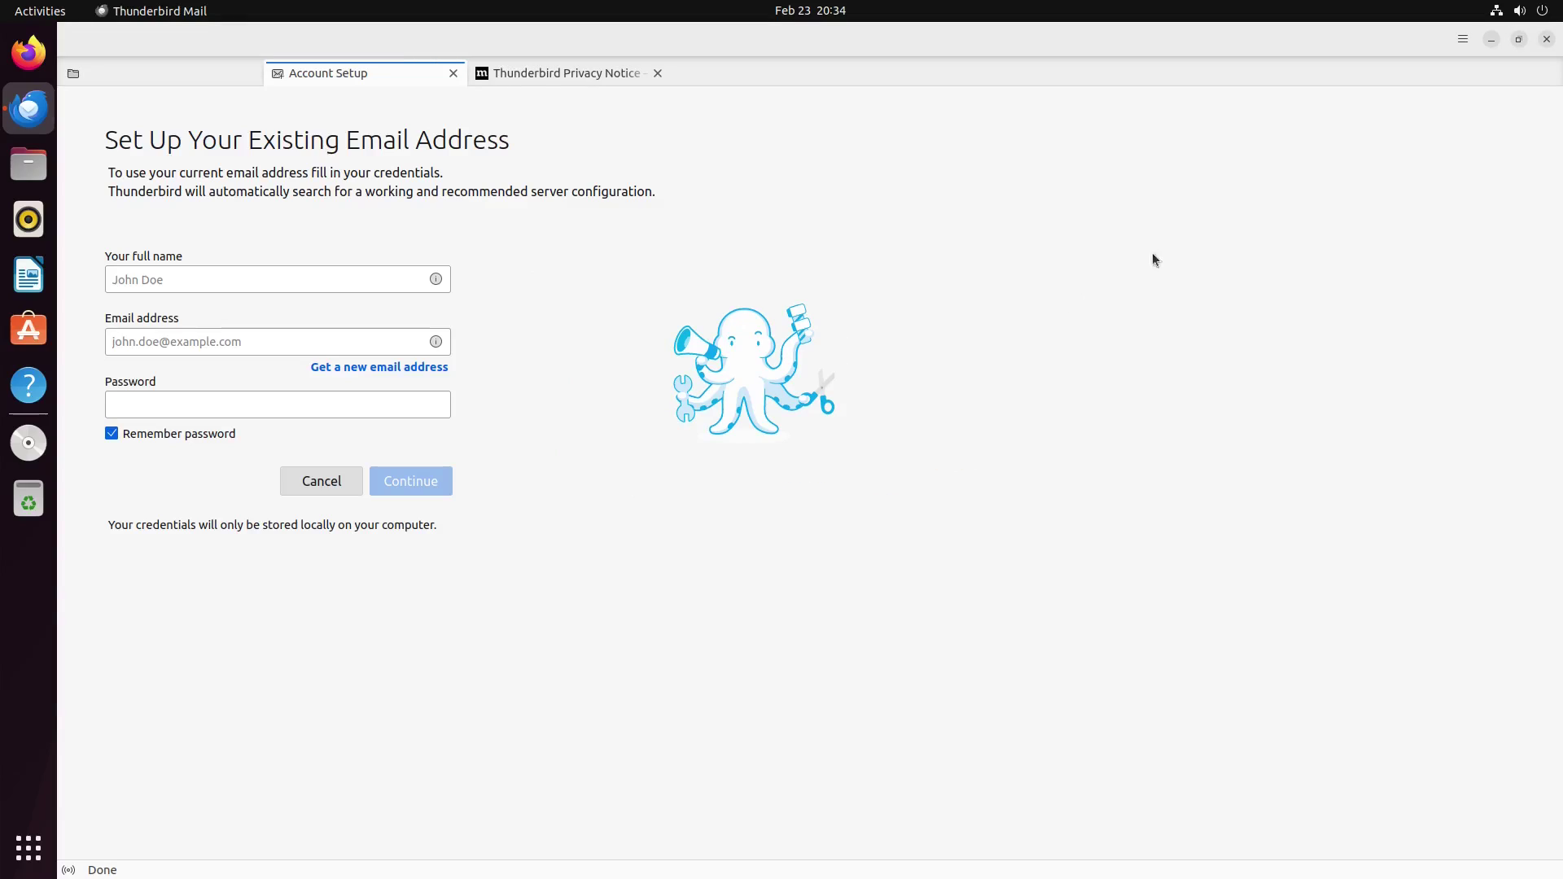
# Step: Close Thunderbird, open Files maximized, and toggle Home between list and icon views
pyautogui.click(1547, 39)
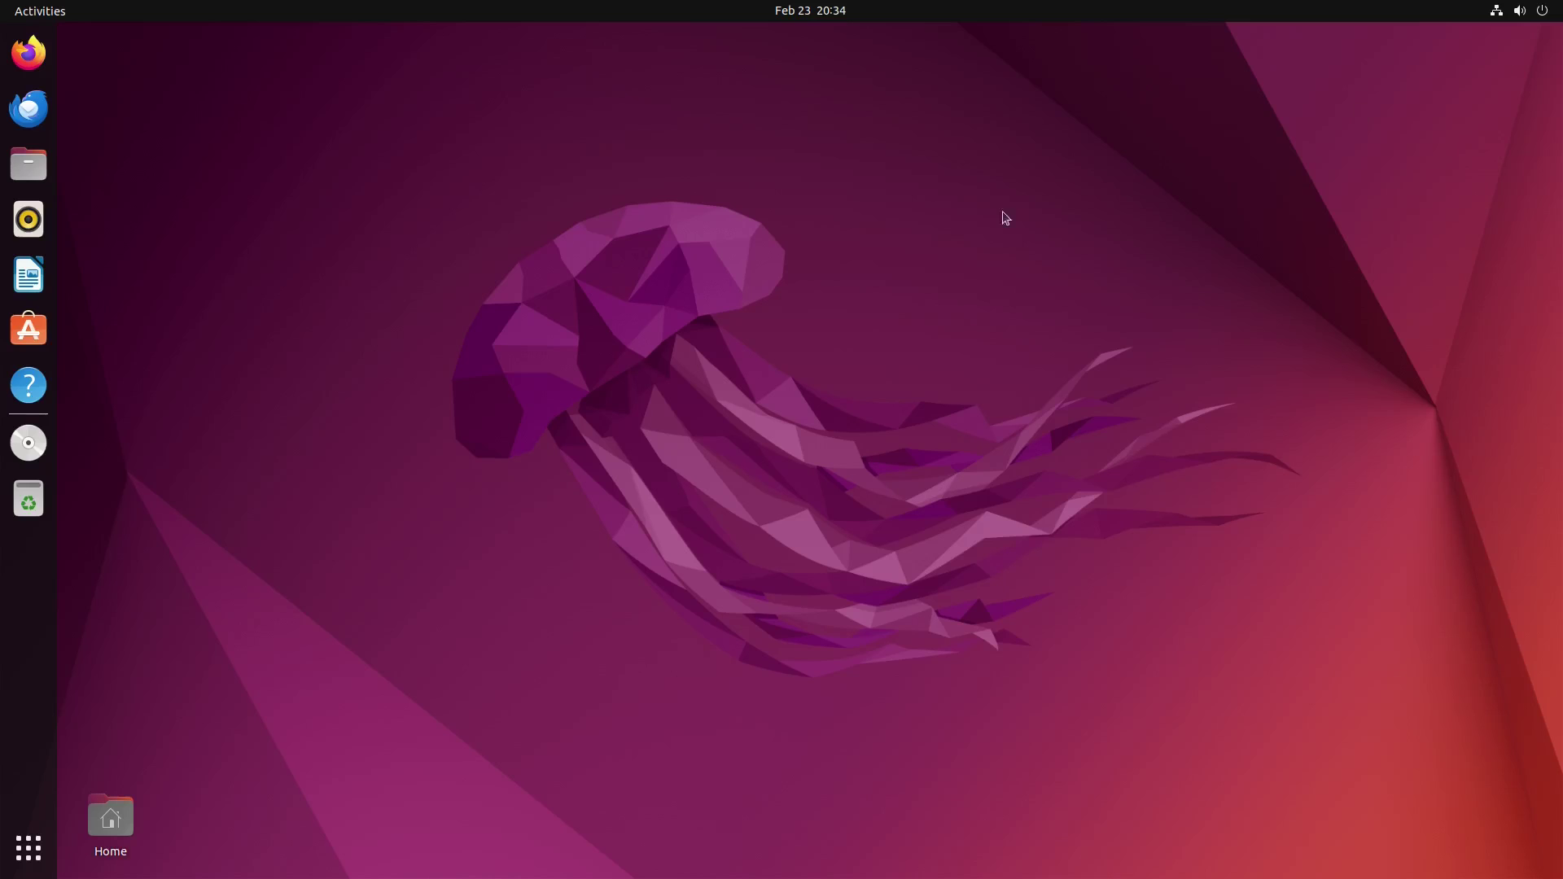
pyautogui.click(29, 164)
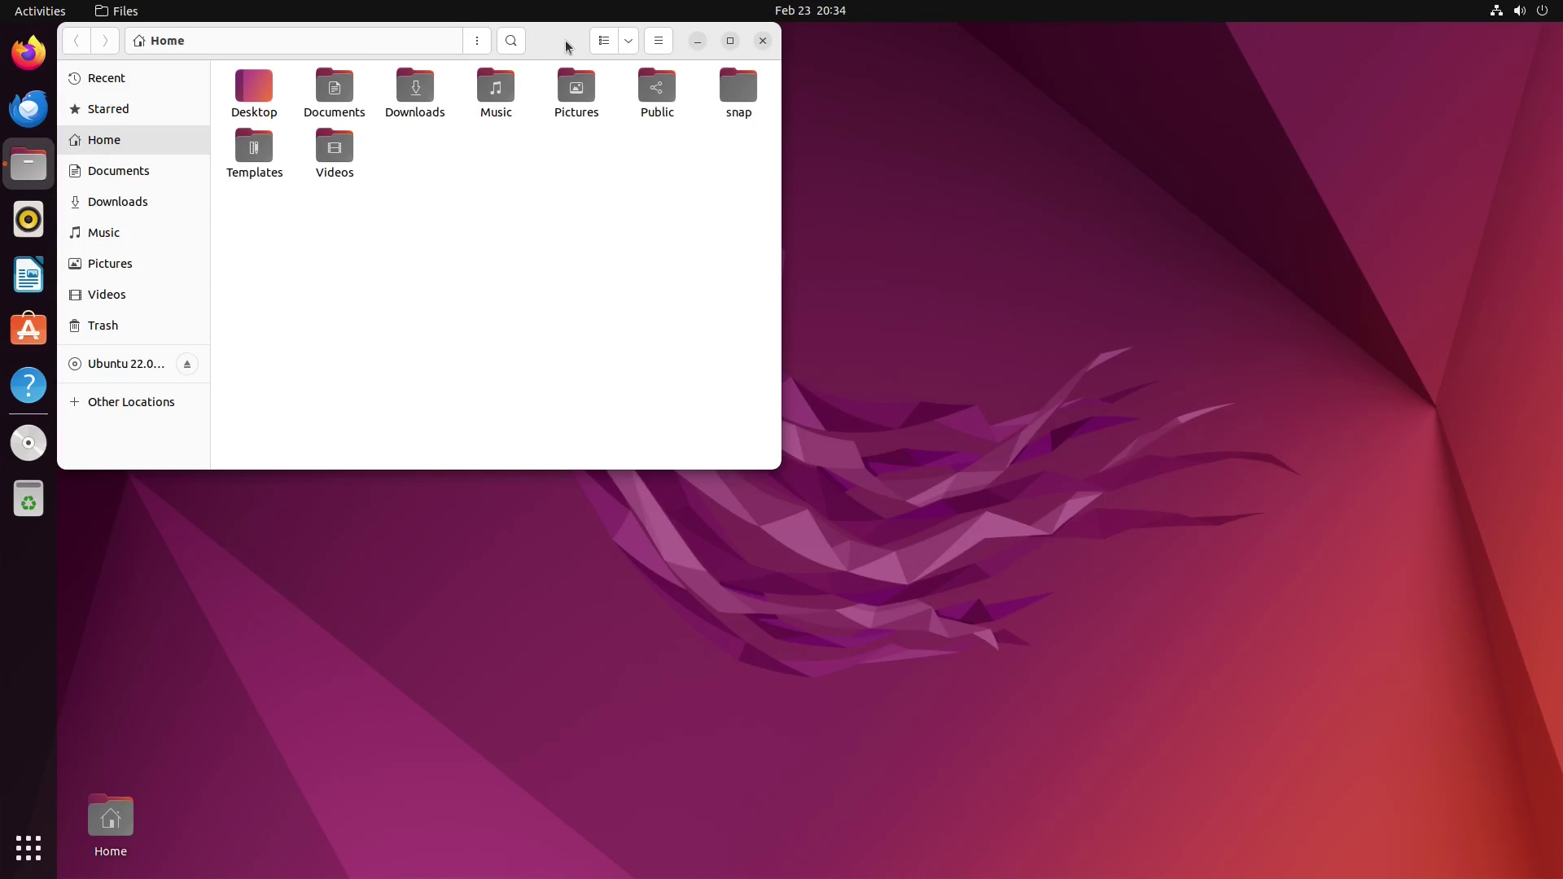
pyautogui.doubleClick(567, 47)
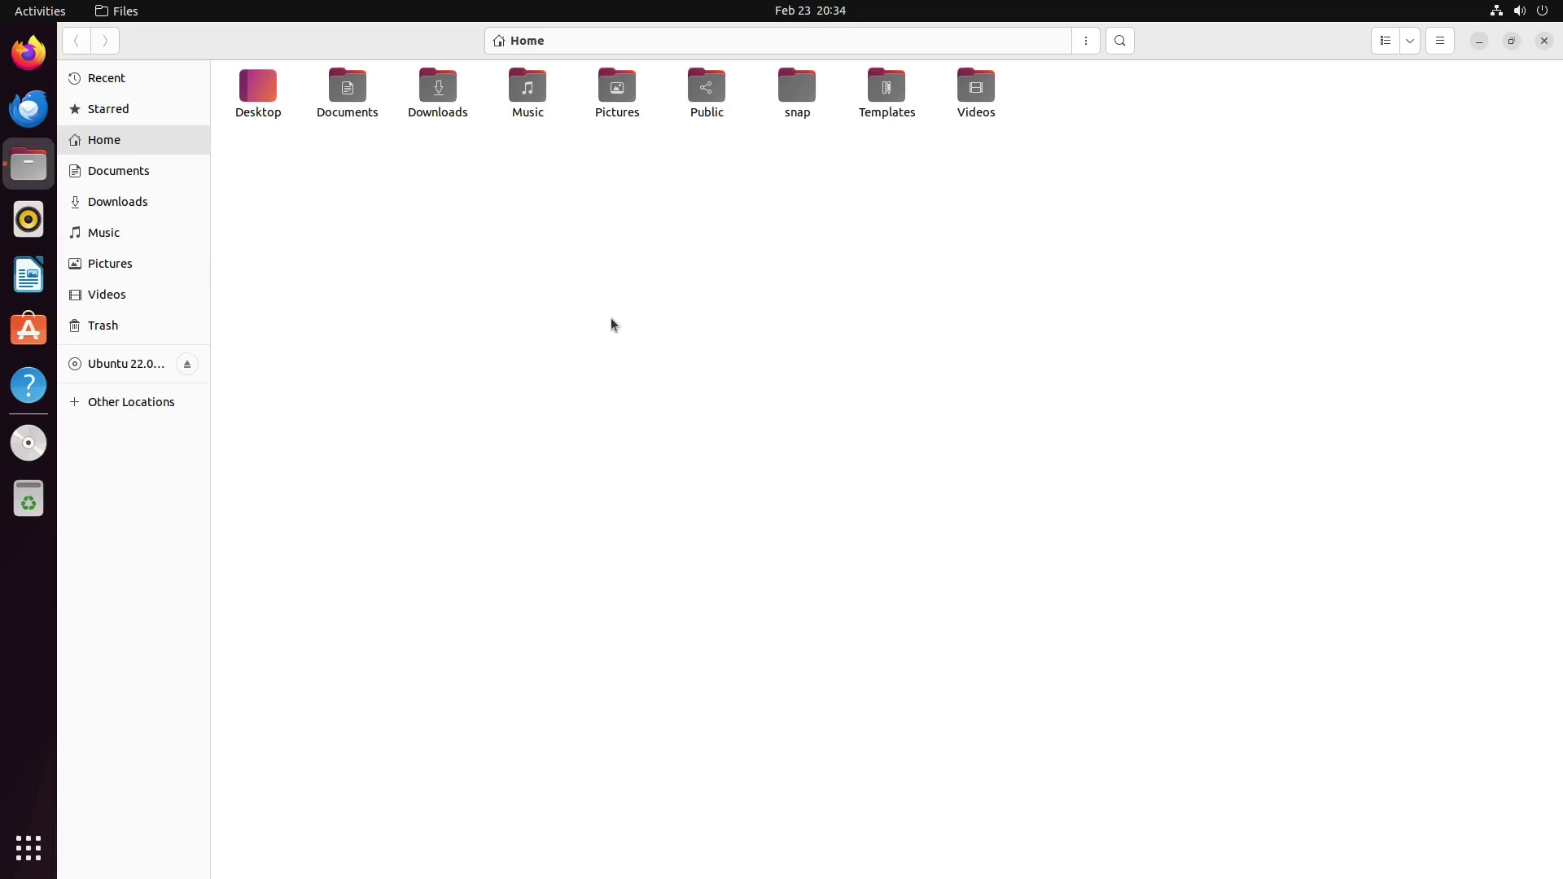
pyautogui.click(1393, 43)
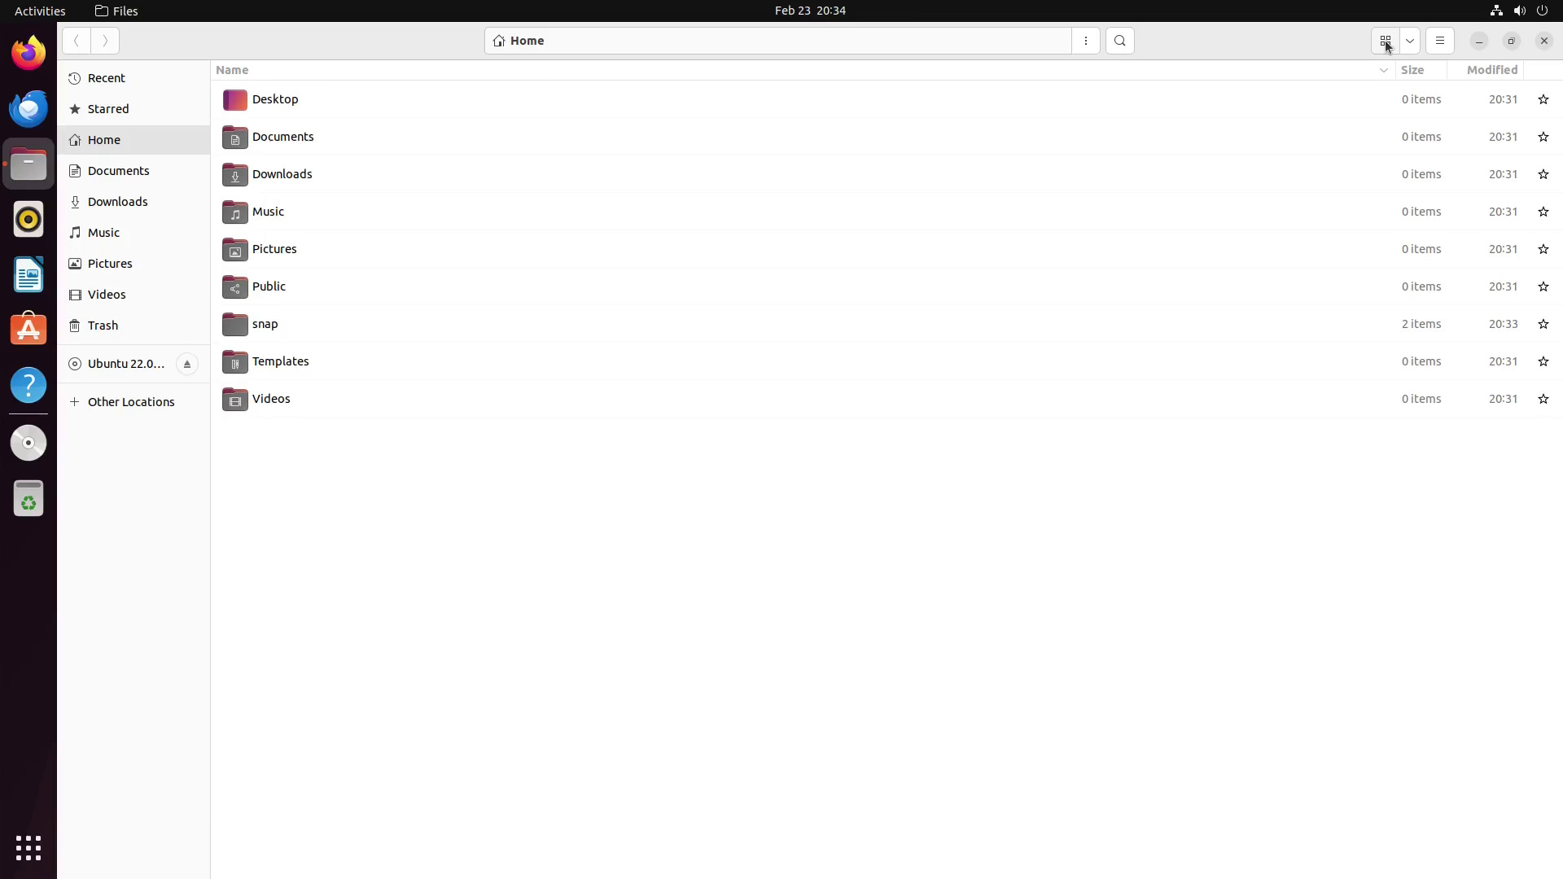
pyautogui.click(1389, 46)
# Step: Check the zoom and sort options, then view and close About Files (version 42.6)
pyautogui.click(1411, 42)
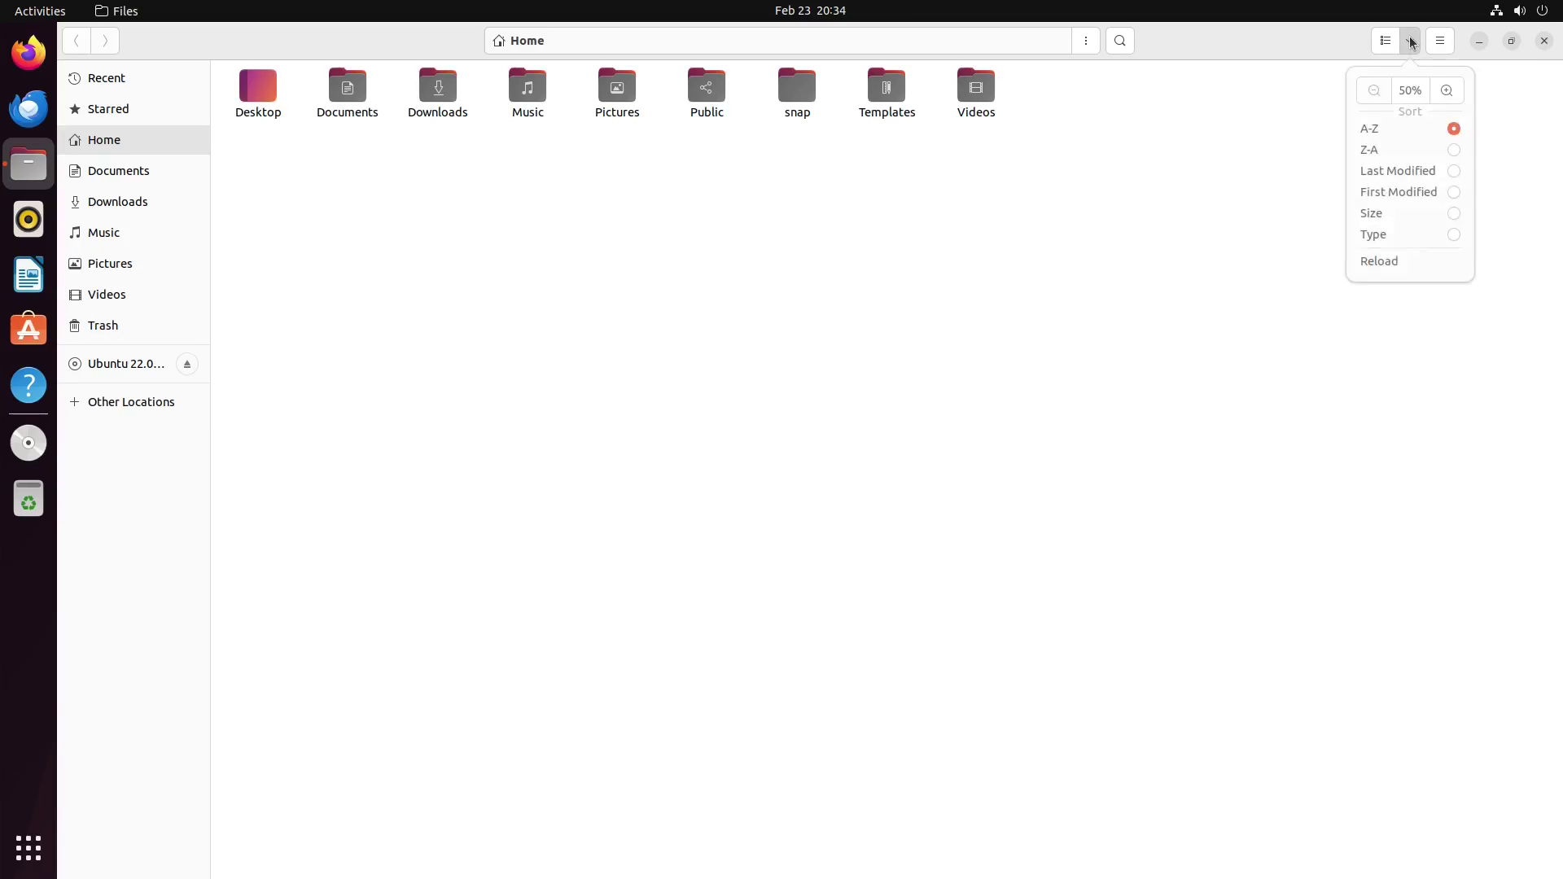
pyautogui.click(1411, 42)
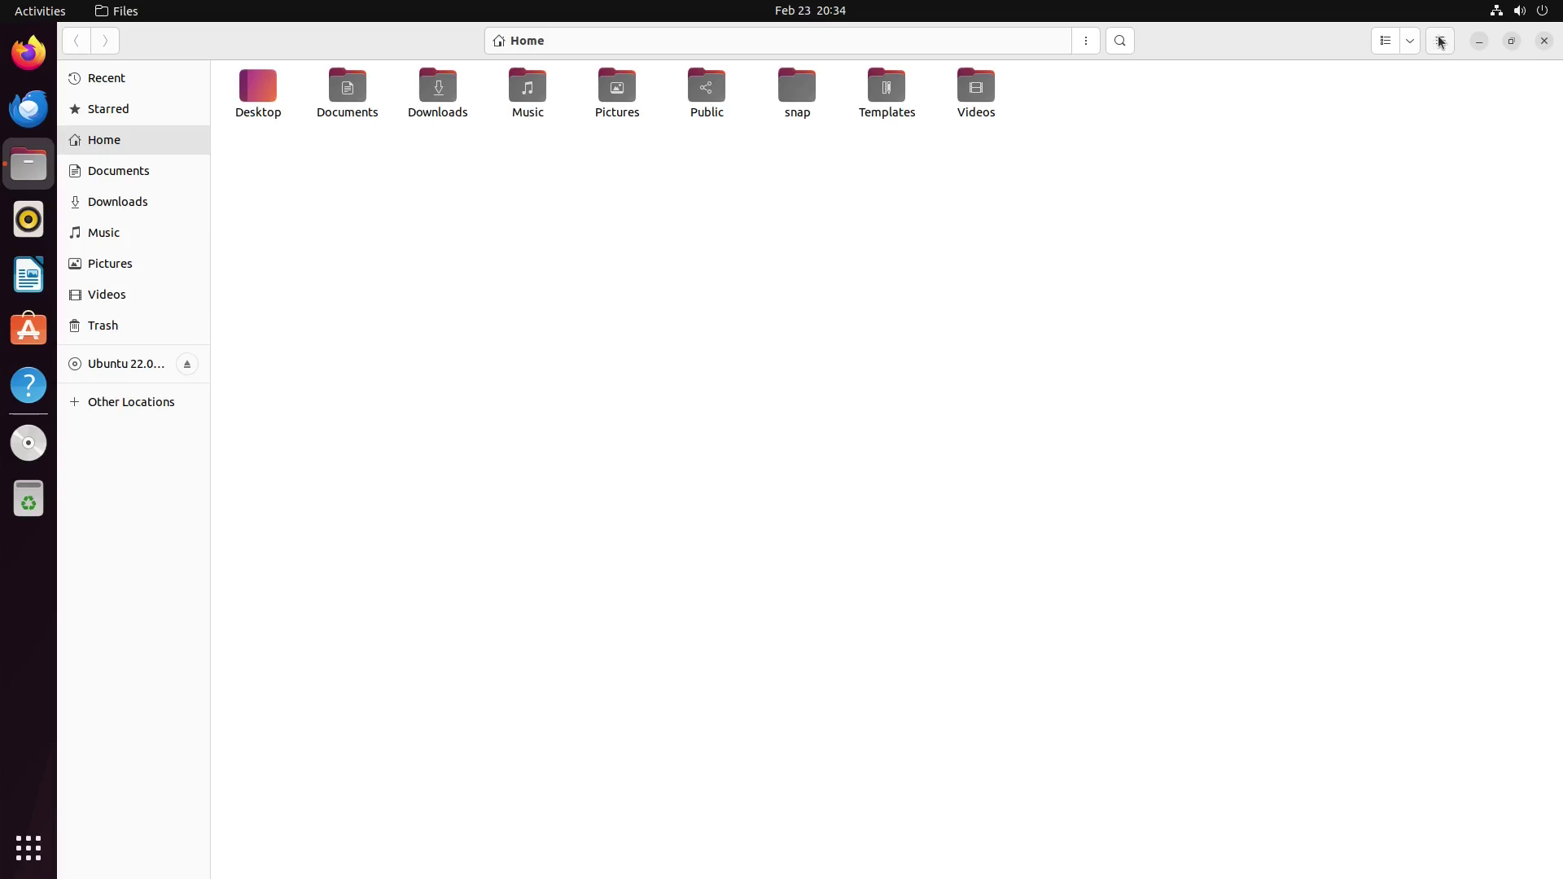
pyautogui.click(1439, 43)
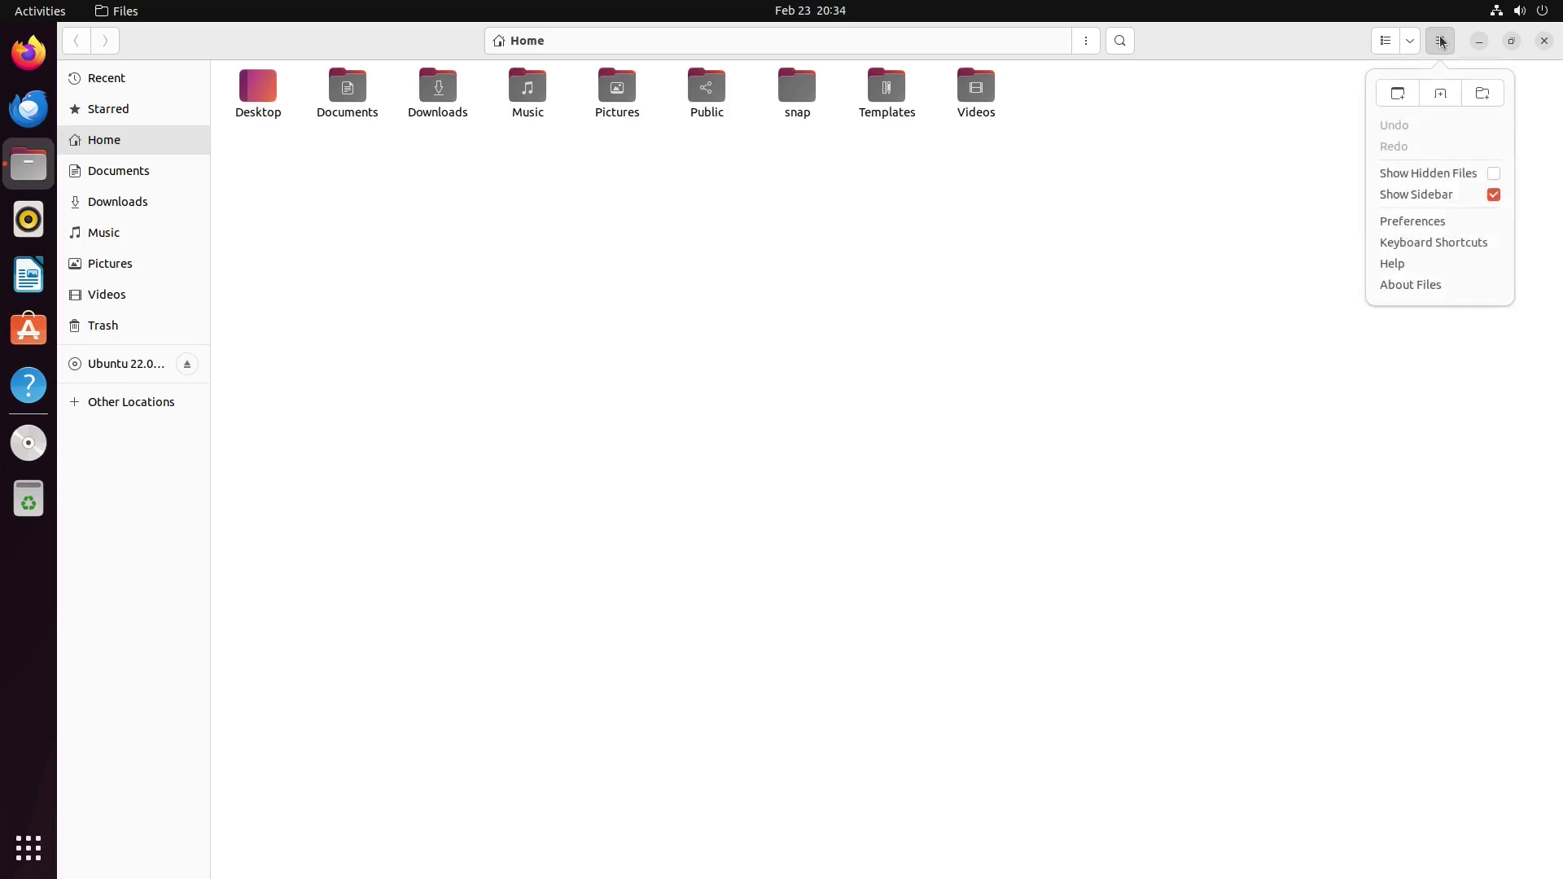
pyautogui.click(1405, 286)
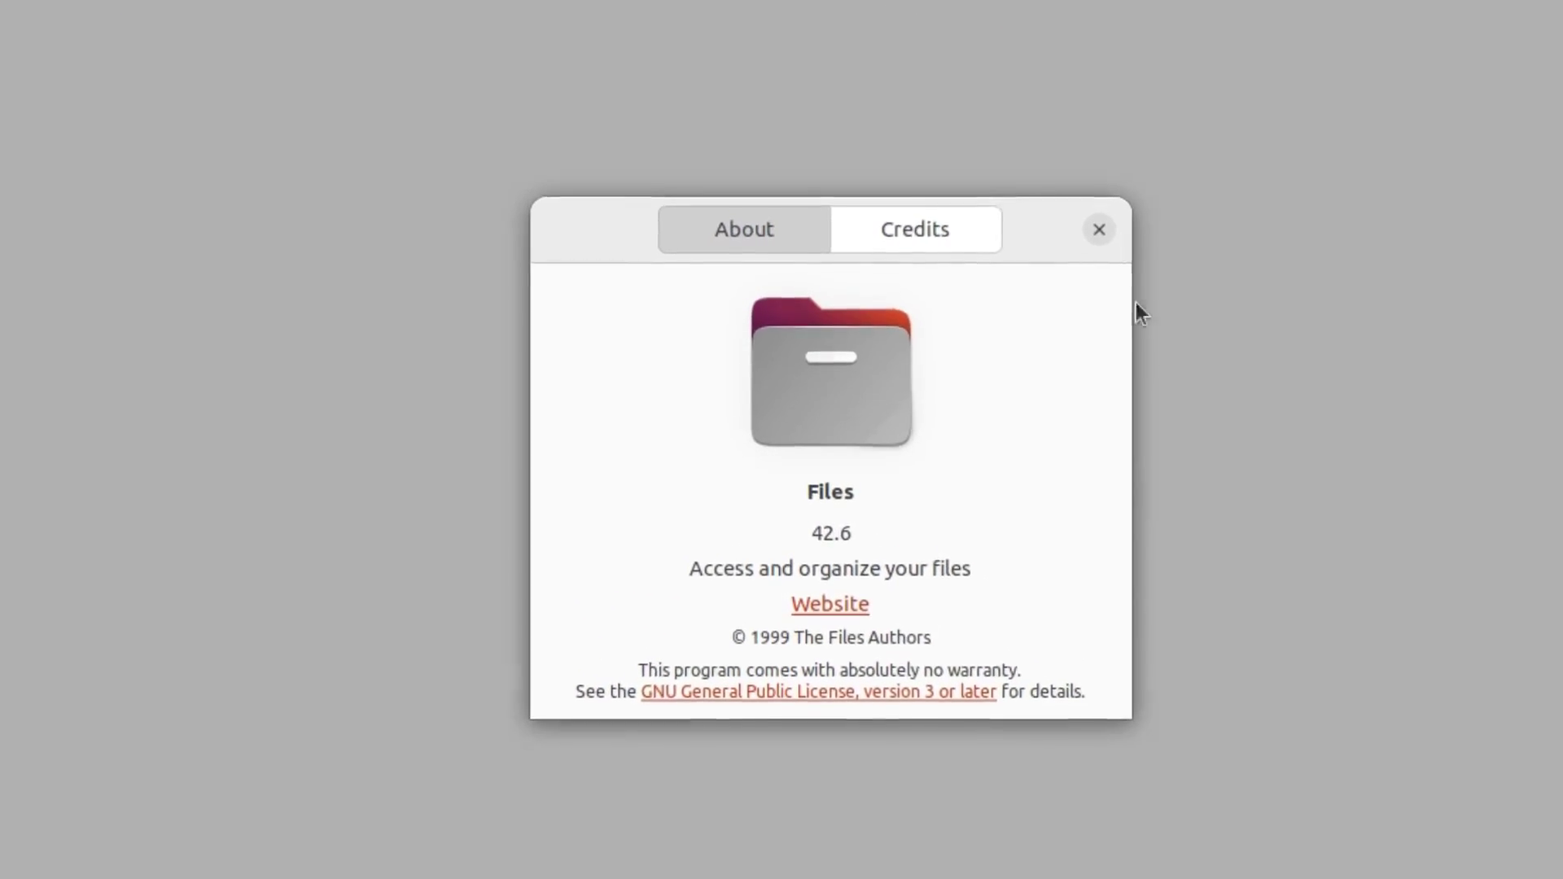
pyautogui.click(1098, 229)
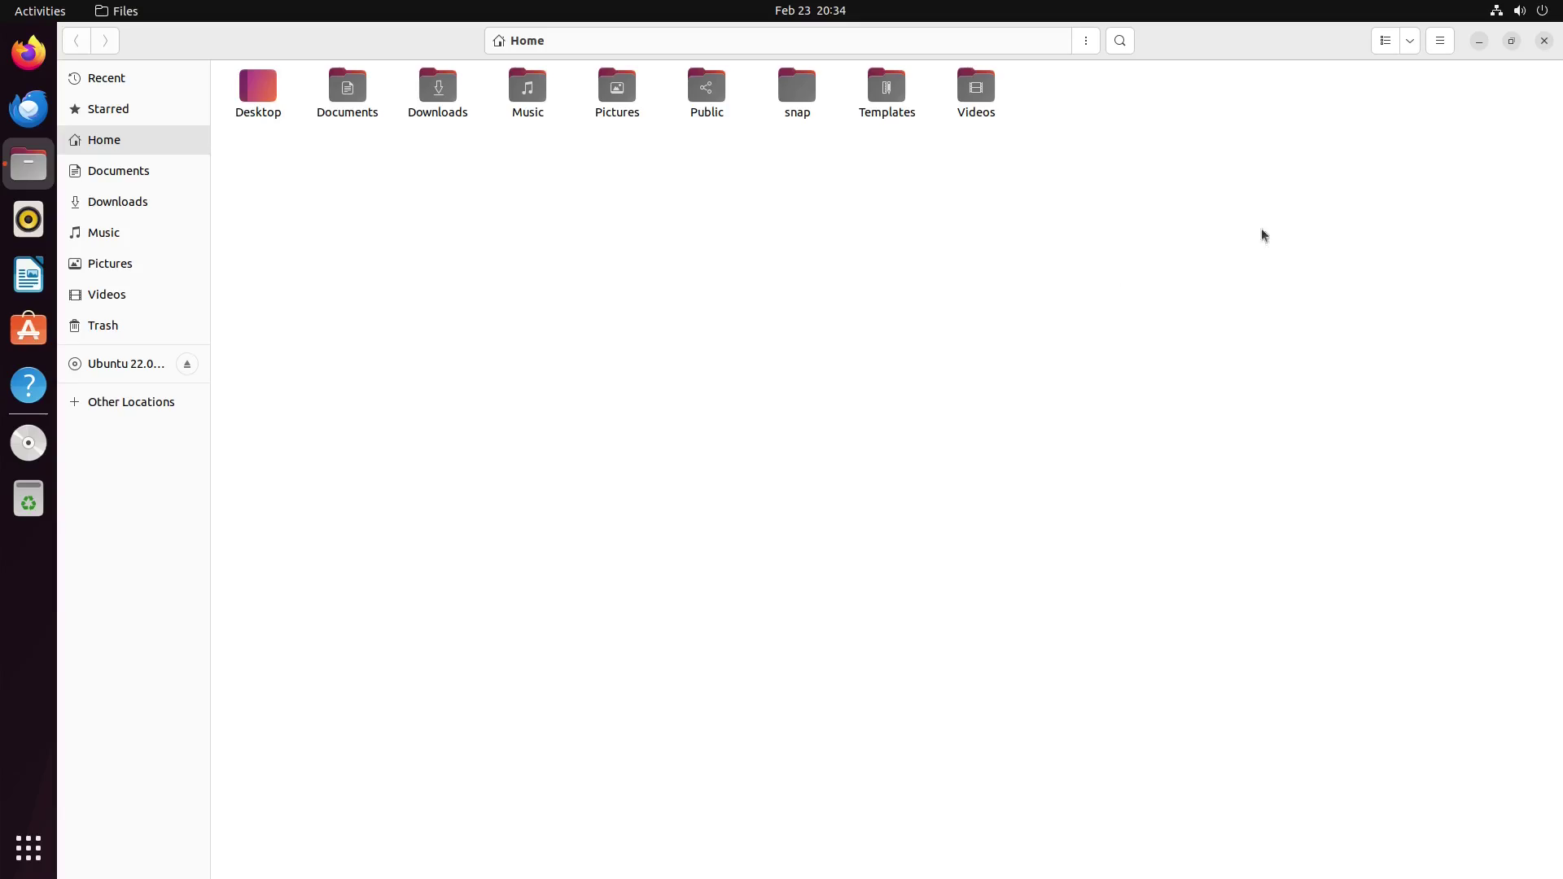
# Step: Close Files, launch Rhythmbox maximized, and switch between its songs and categories views
pyautogui.click(1544, 41)
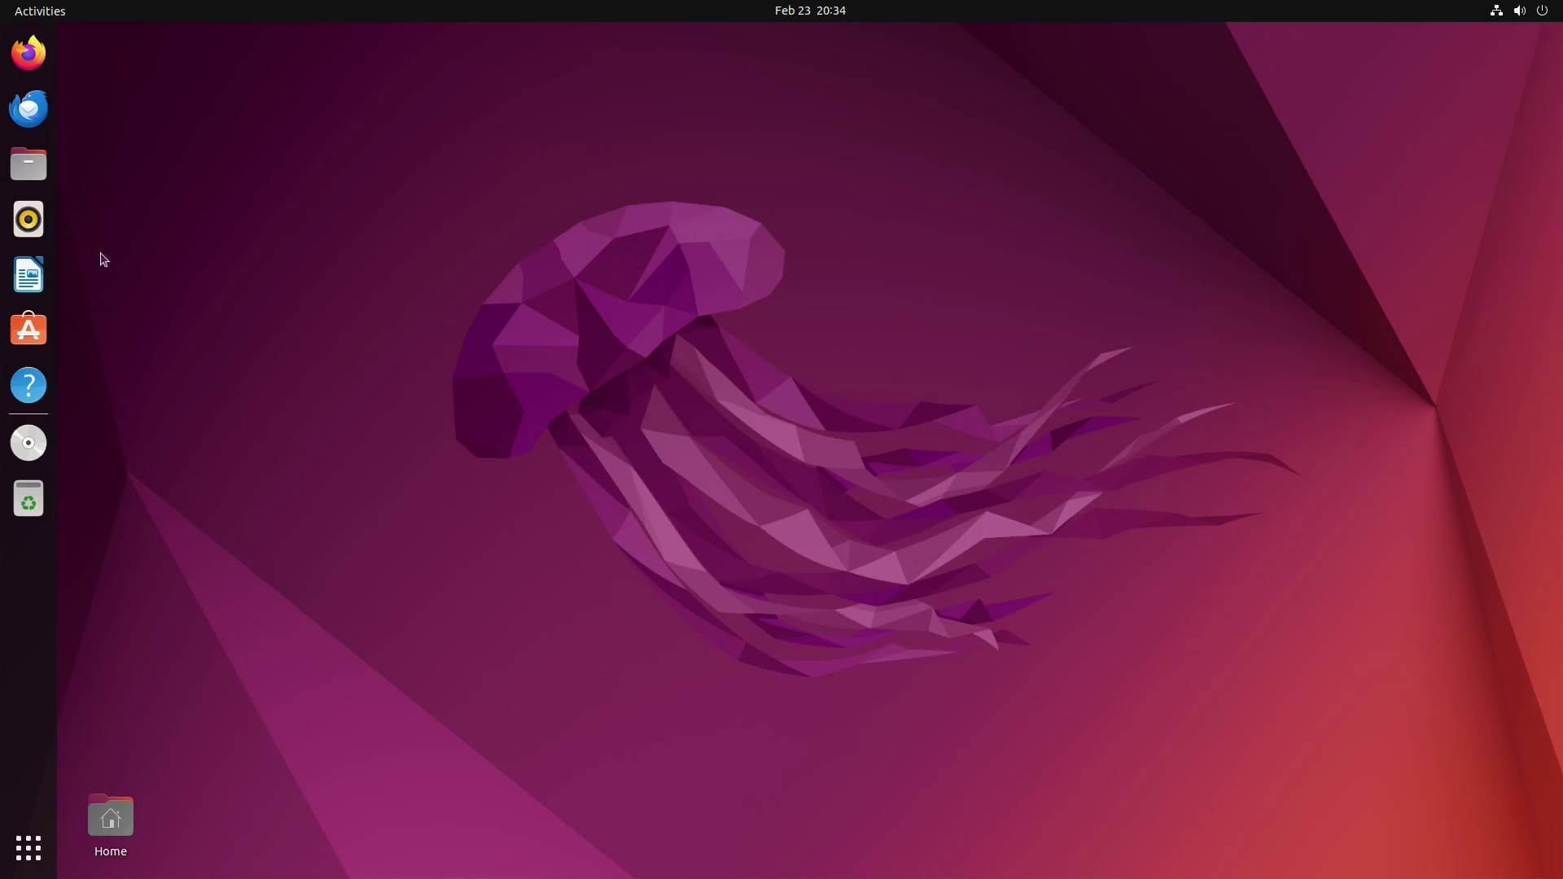
pyautogui.click(28, 219)
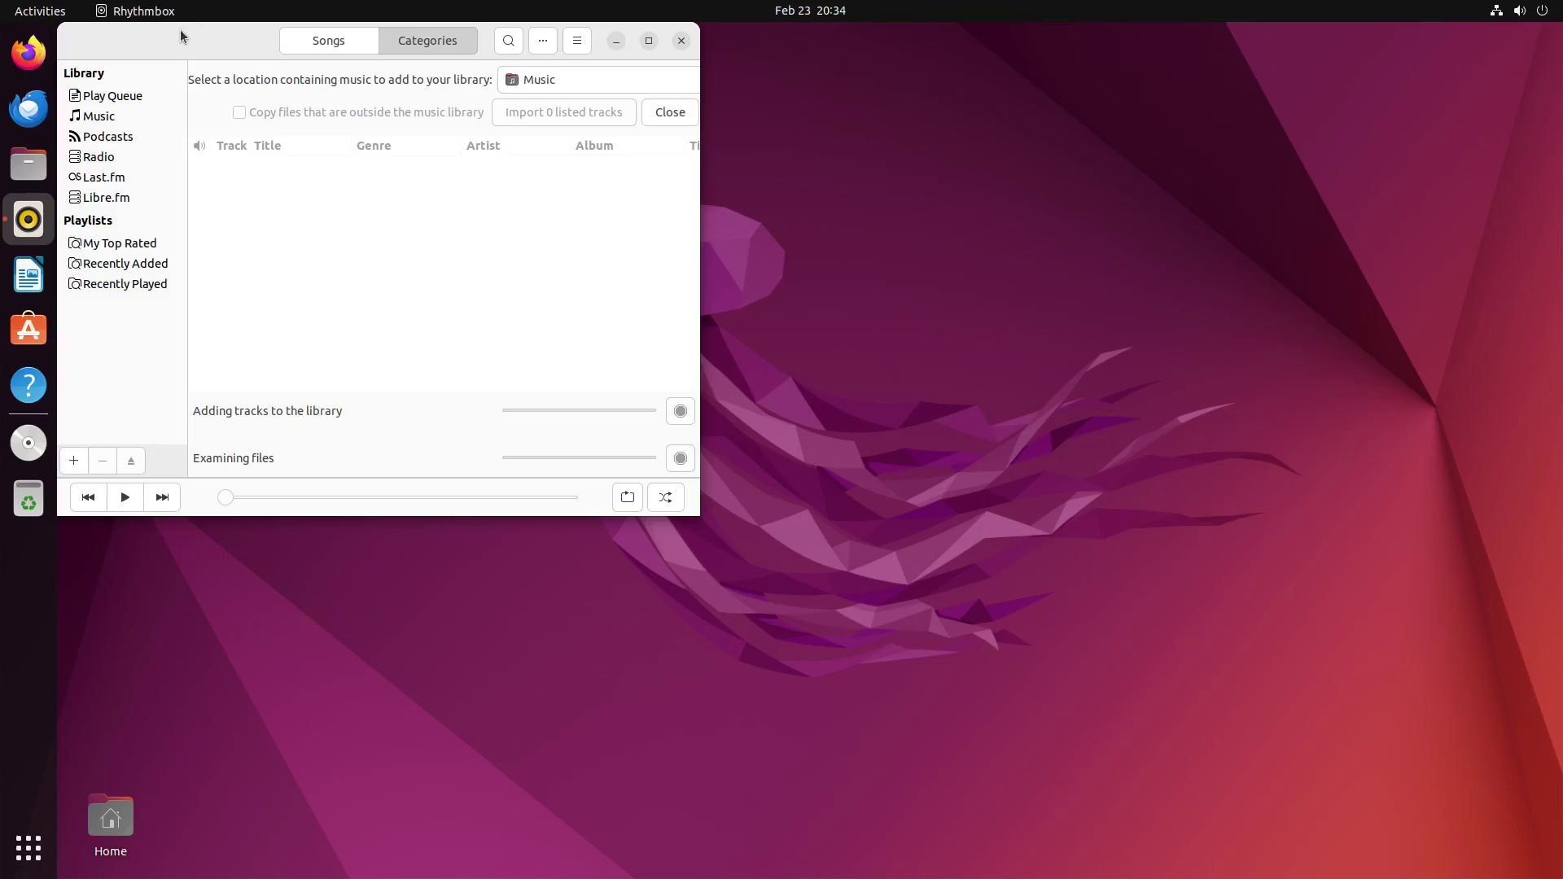
pyautogui.doubleClick(178, 36)
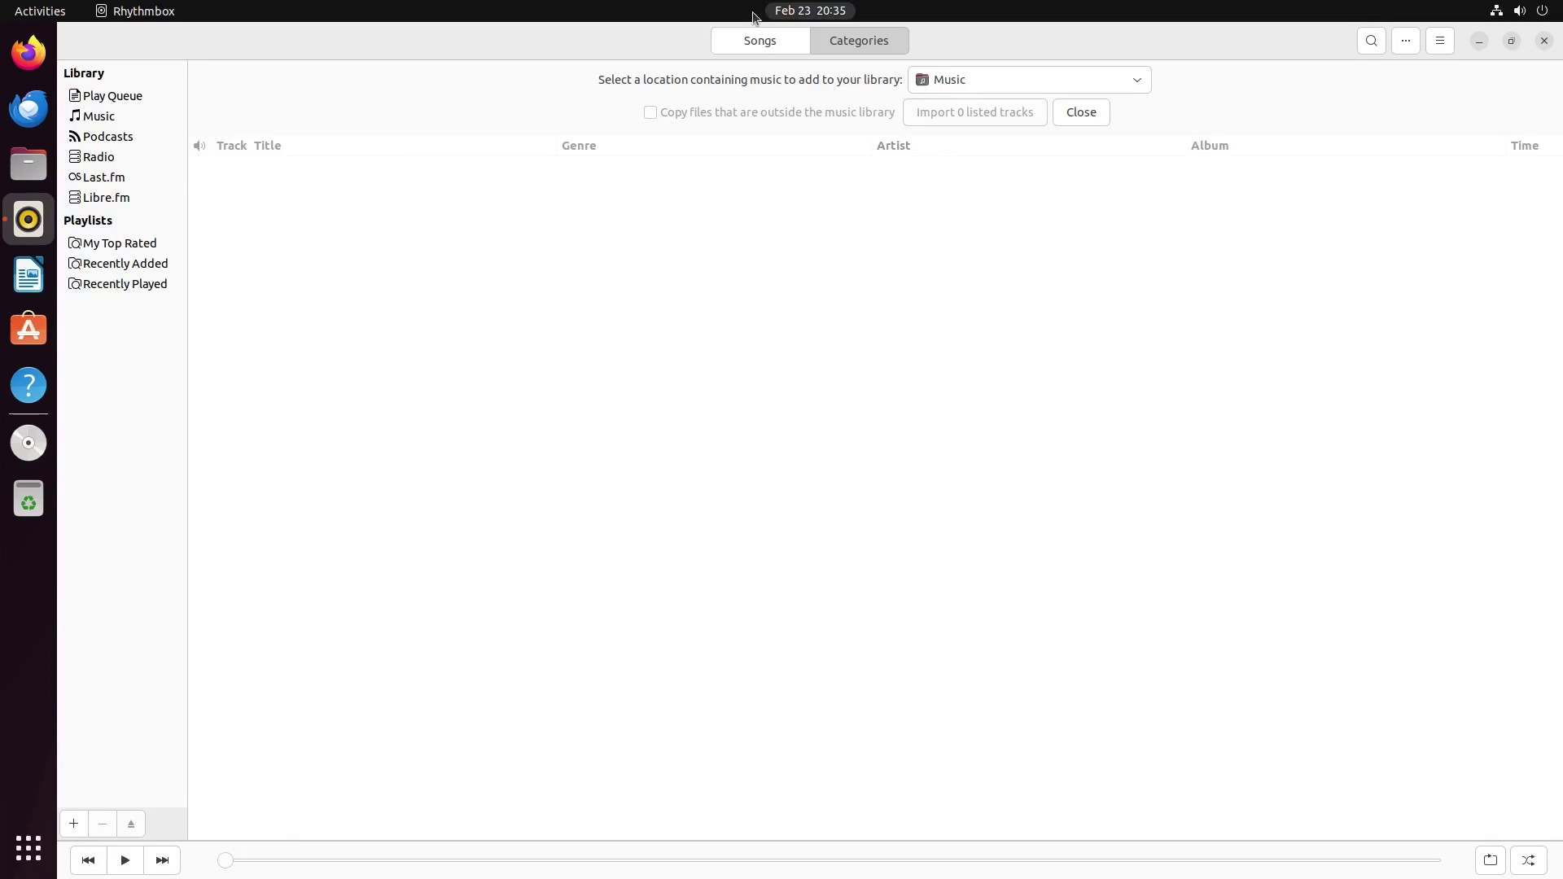
pyautogui.click(746, 43)
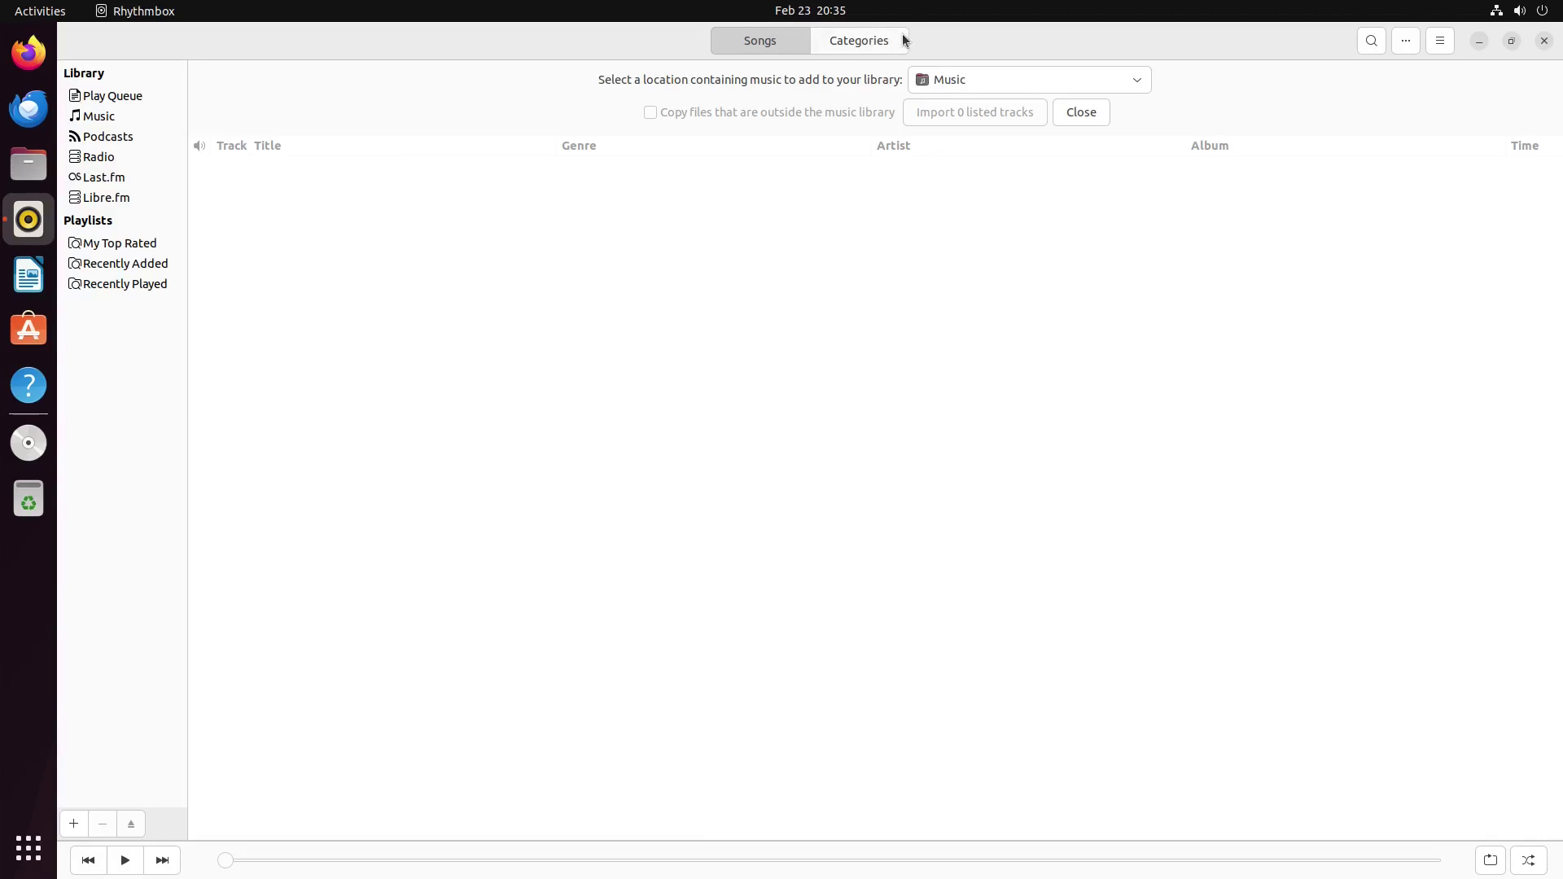
pyautogui.click(854, 42)
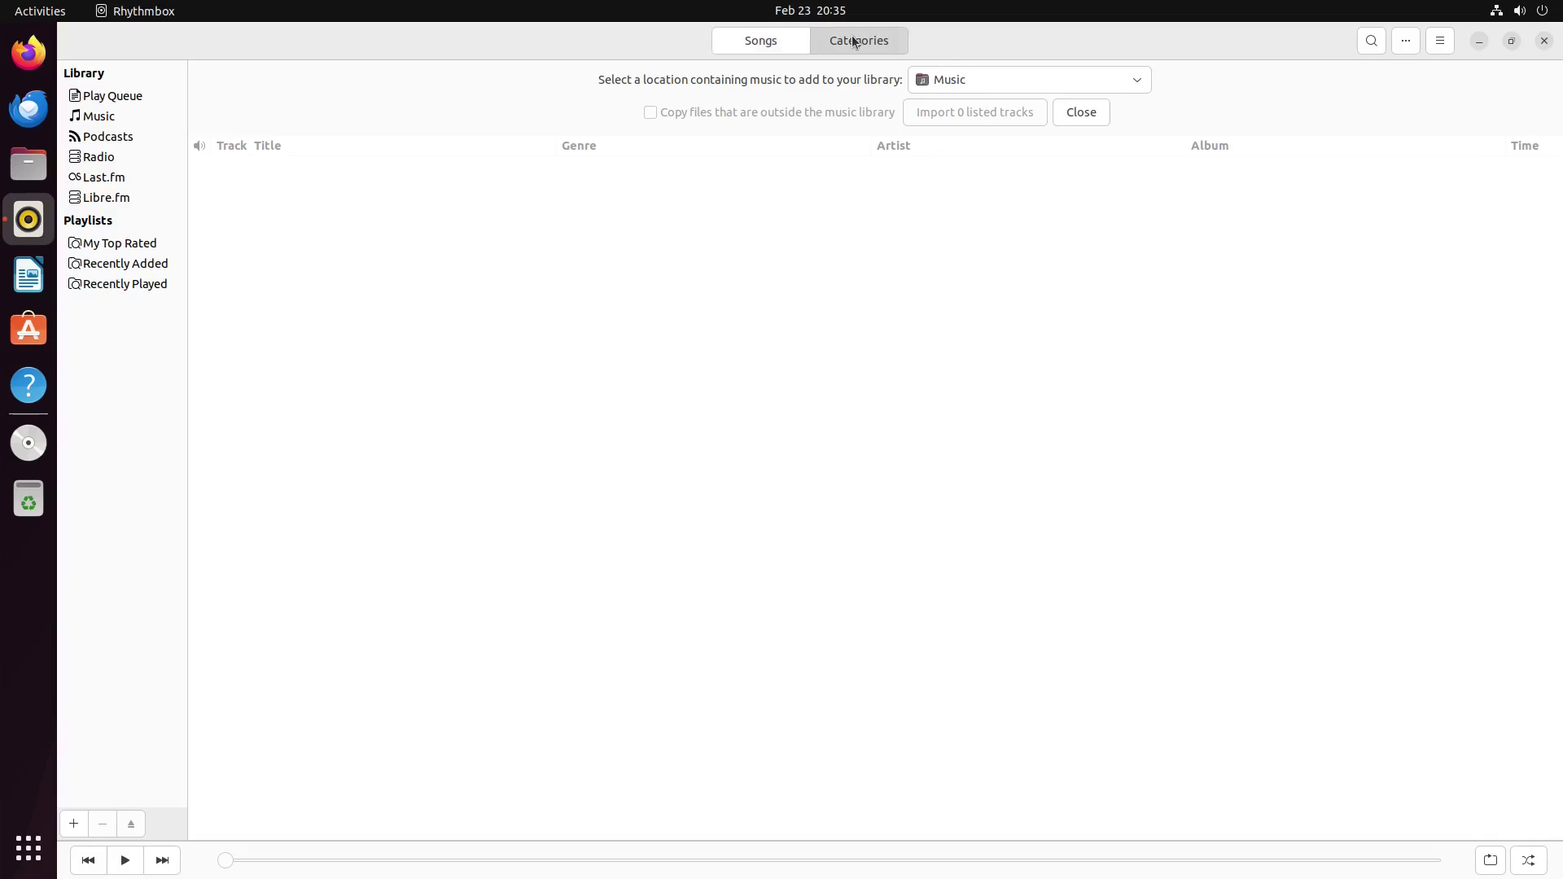
# Step: View About Rhythmbox 3.4.4 with its credits and license, then close it and the player
pyautogui.click(1440, 43)
pyautogui.click(1423, 189)
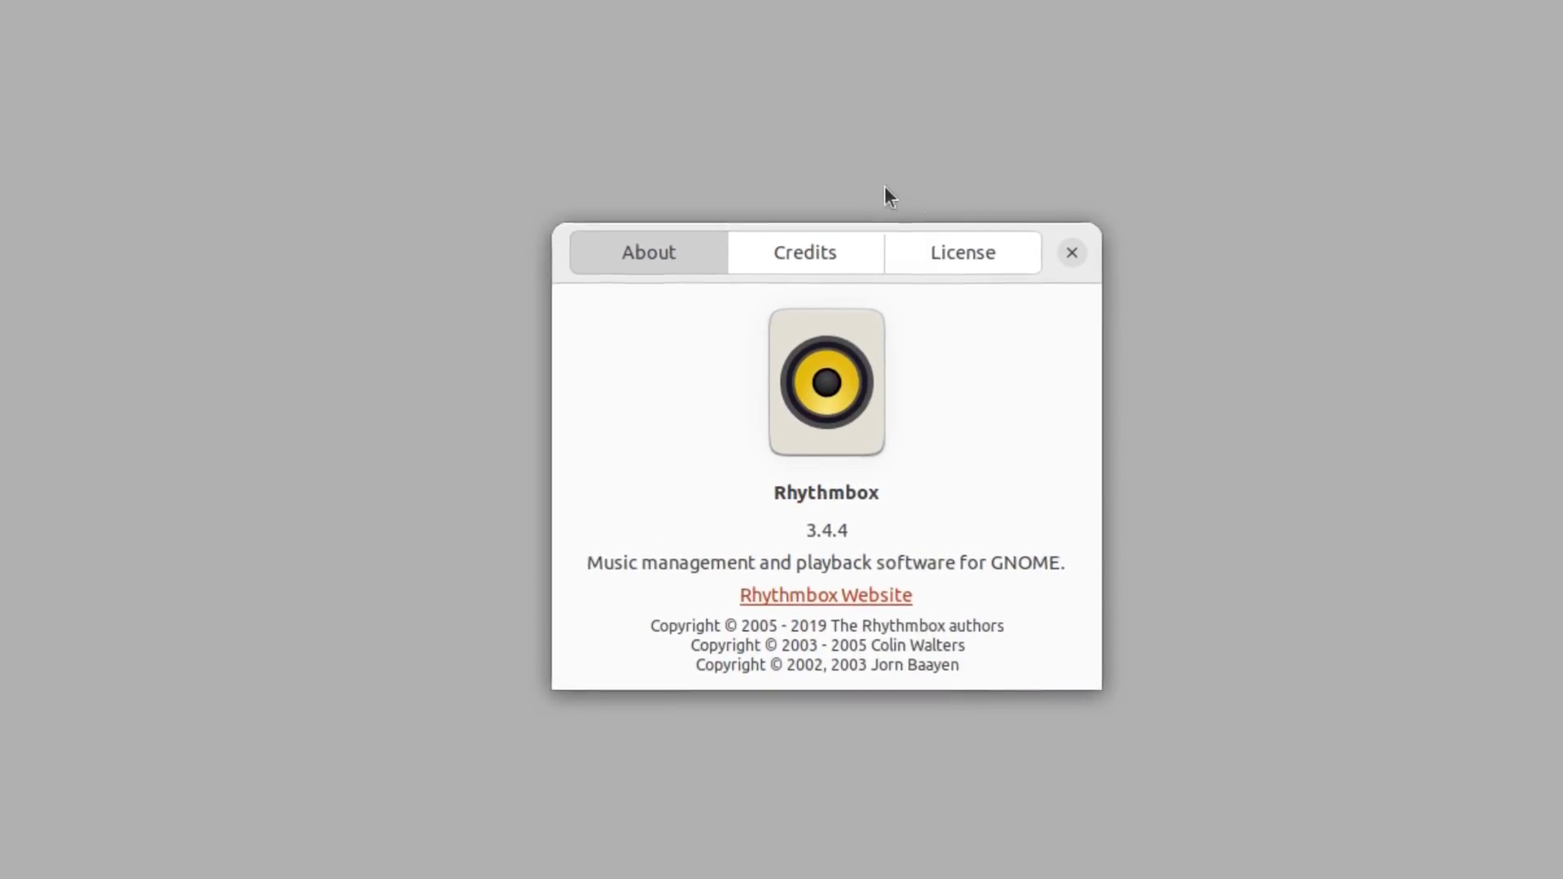
pyautogui.click(777, 259)
pyautogui.click(991, 256)
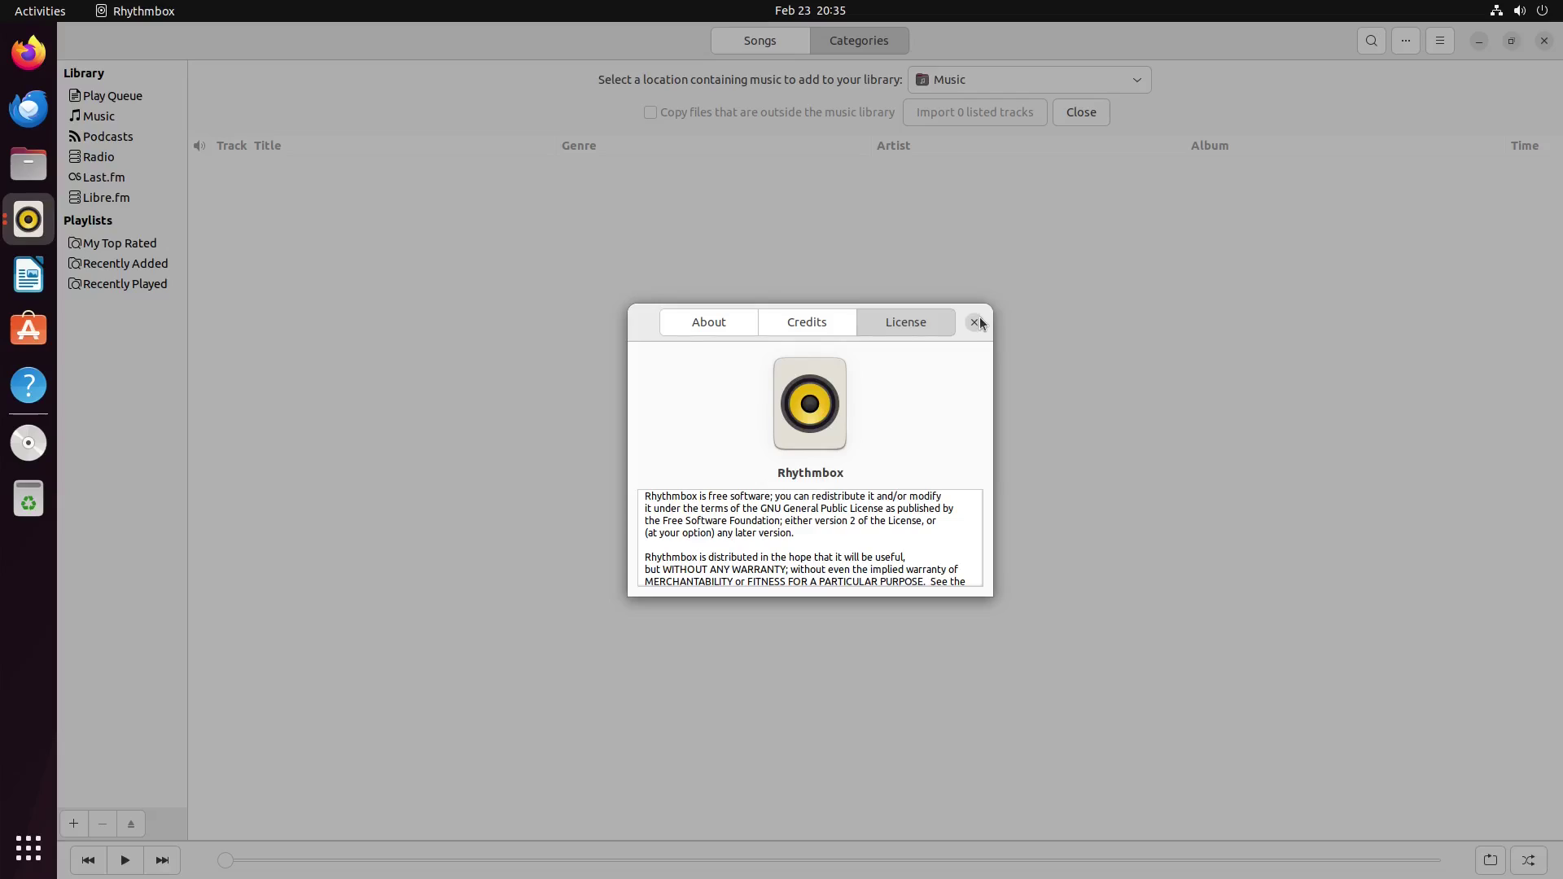
pyautogui.click(1145, 219)
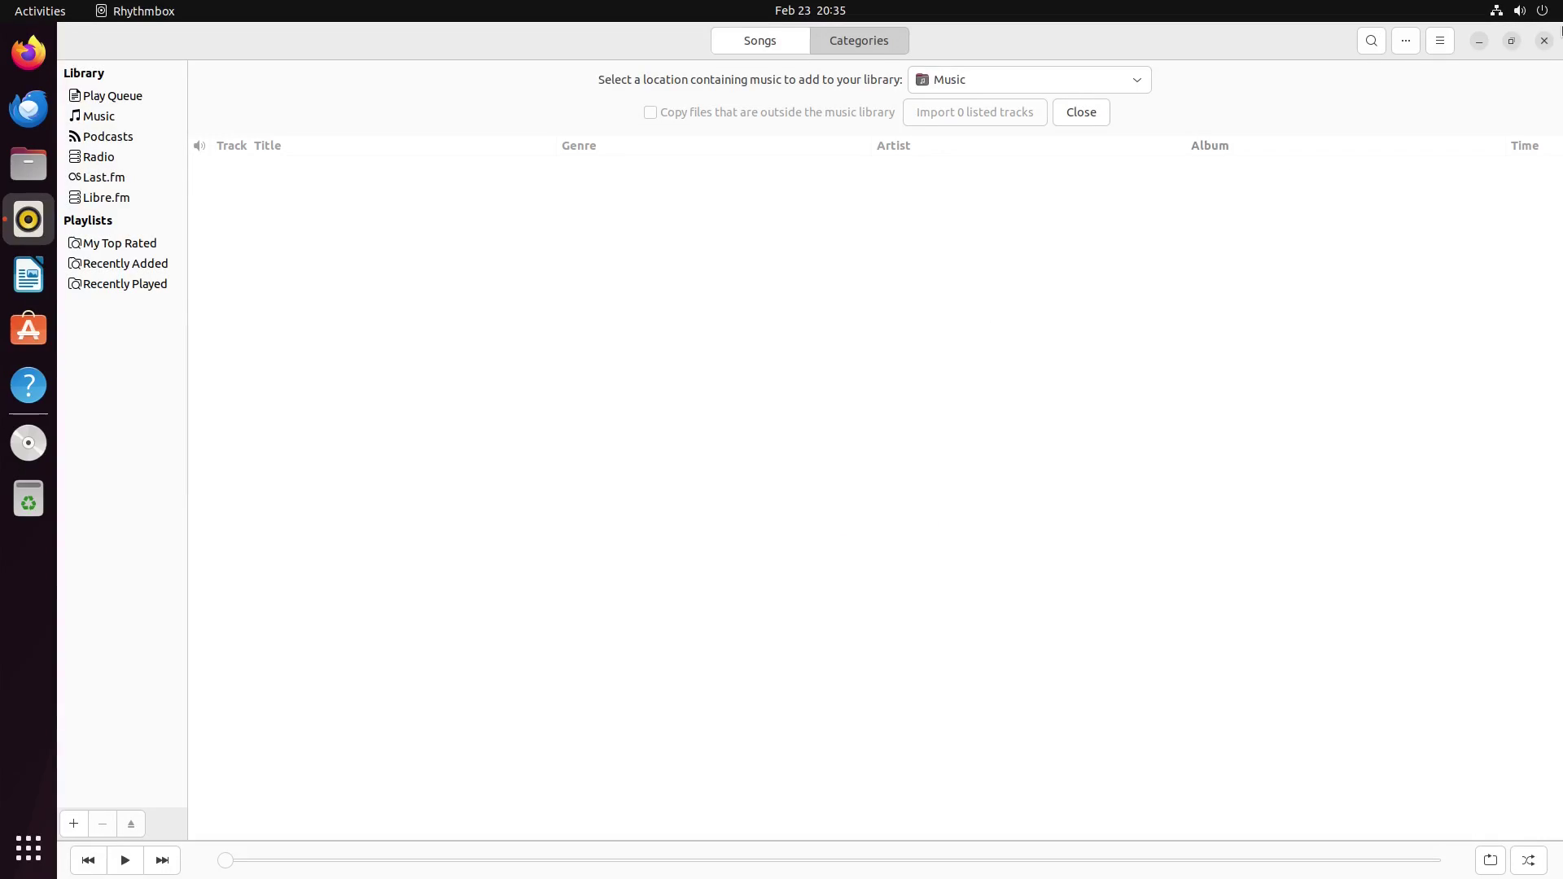
pyautogui.click(1545, 42)
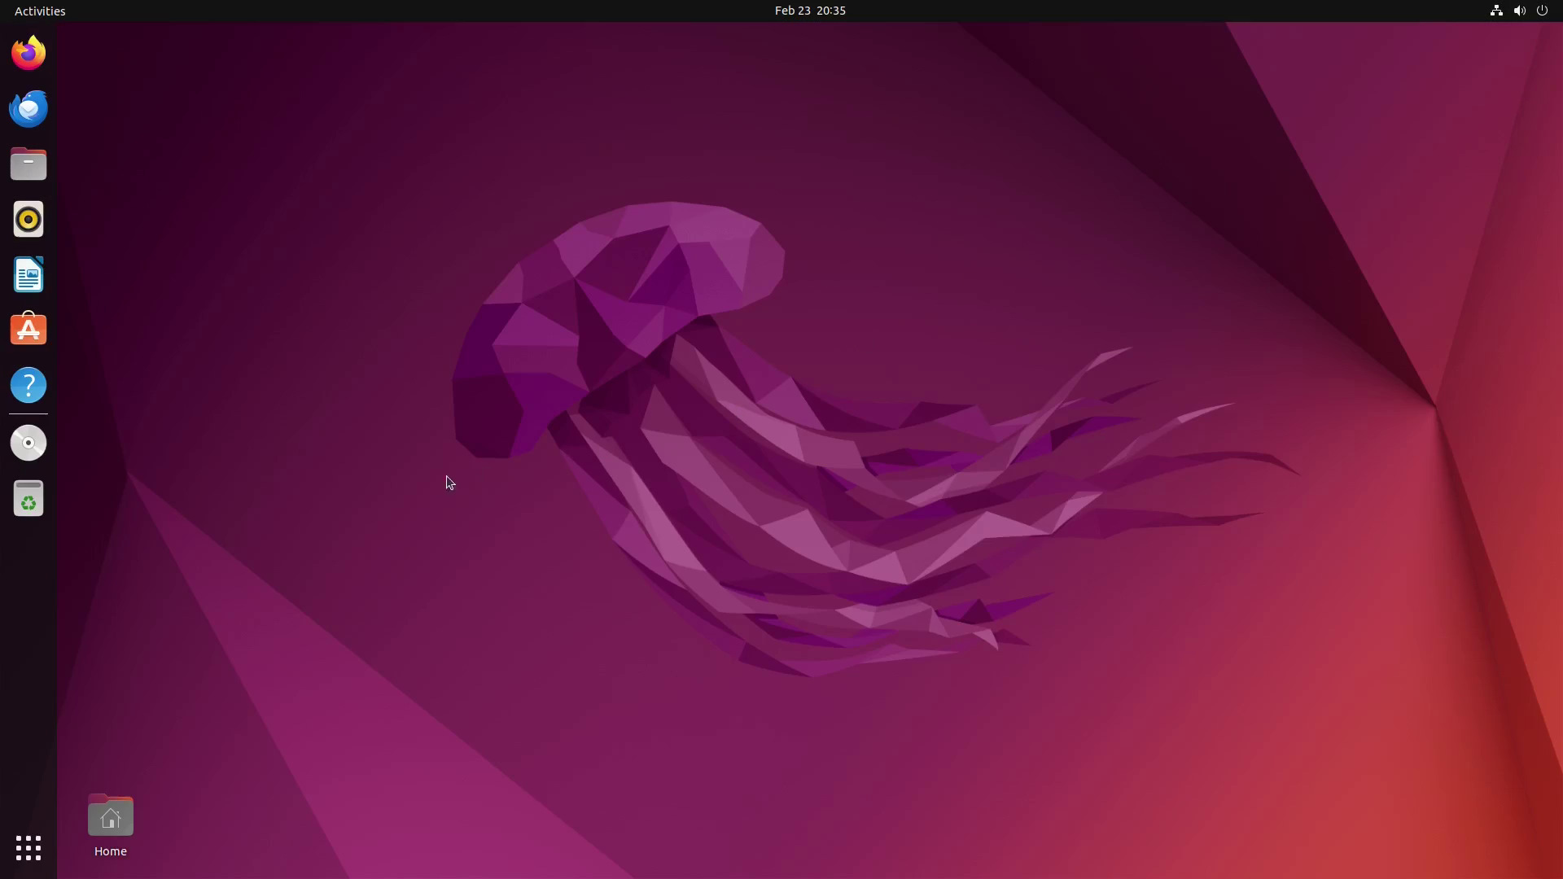
# Step: Launch LibreOffice Writer, dismiss the tip and version notice, and close the blank document
pyautogui.click(29, 275)
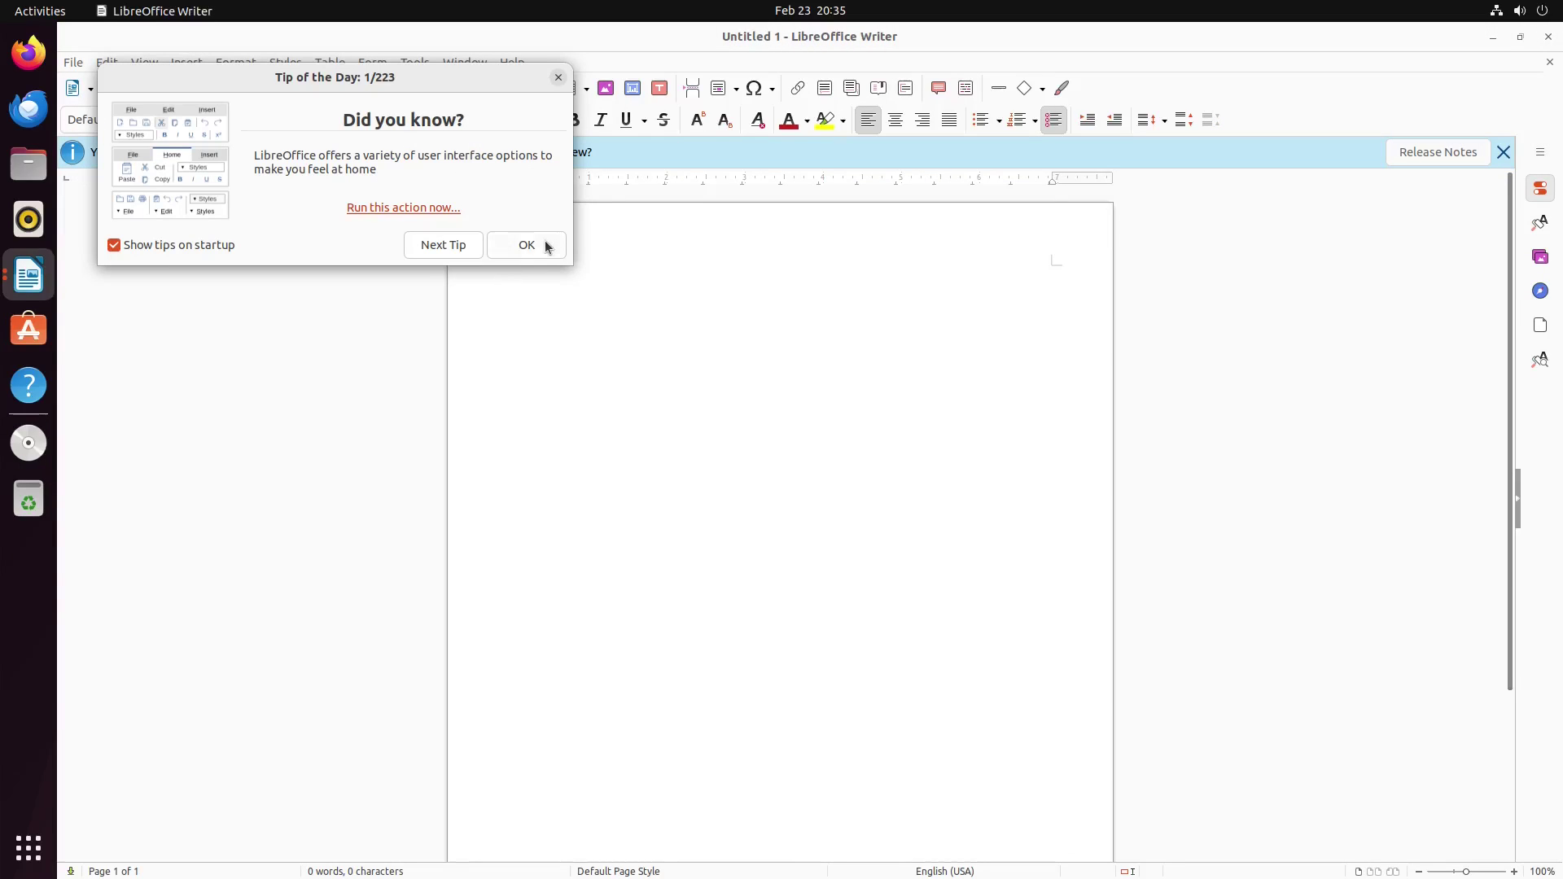
pyautogui.click(528, 245)
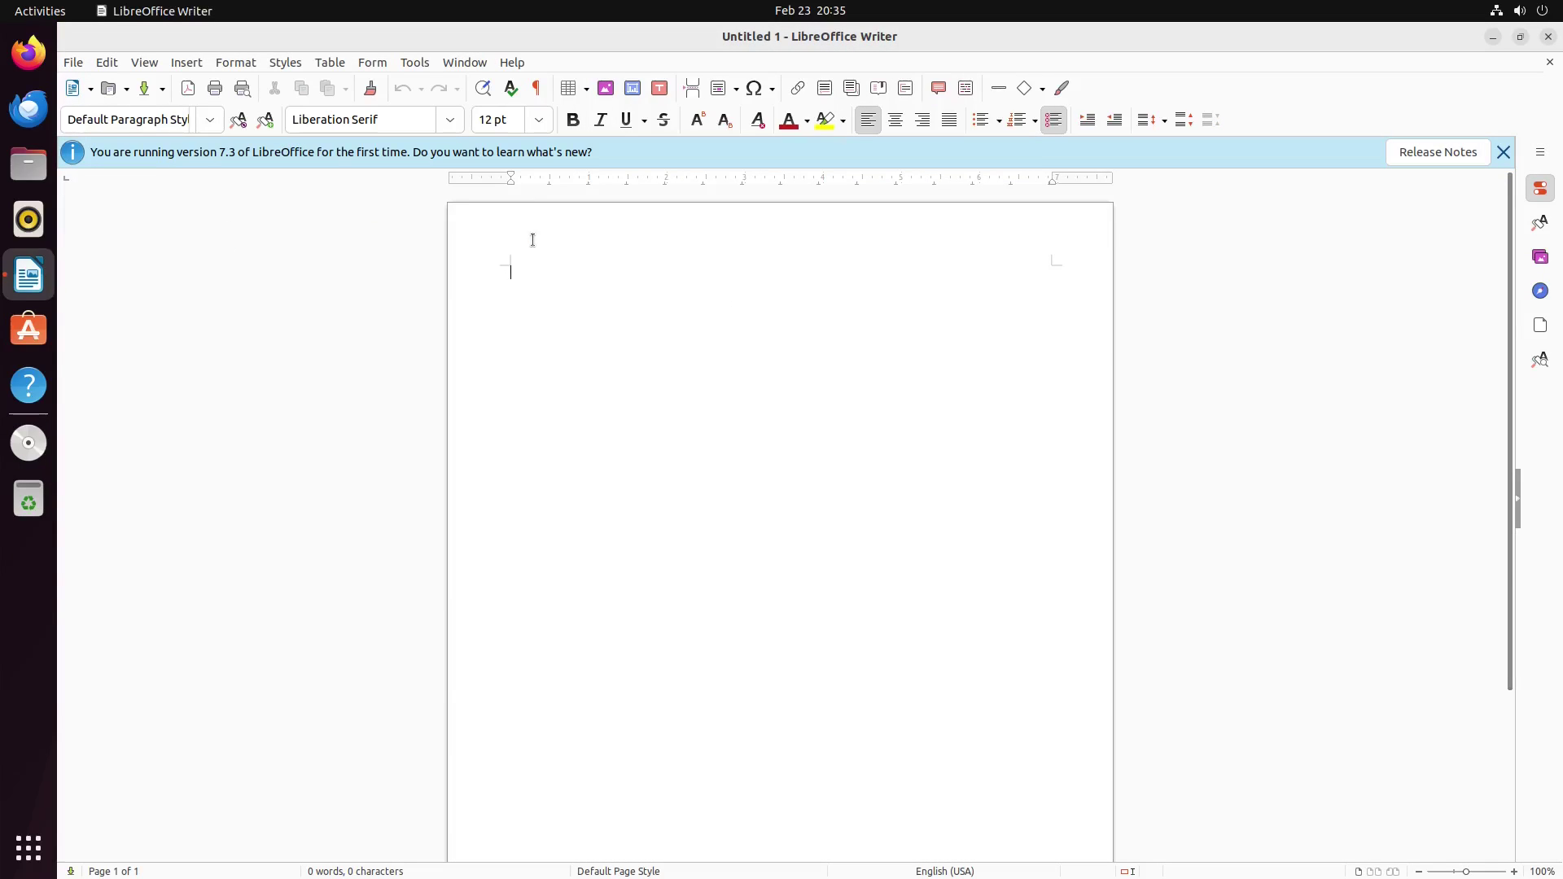
pyautogui.click(1503, 153)
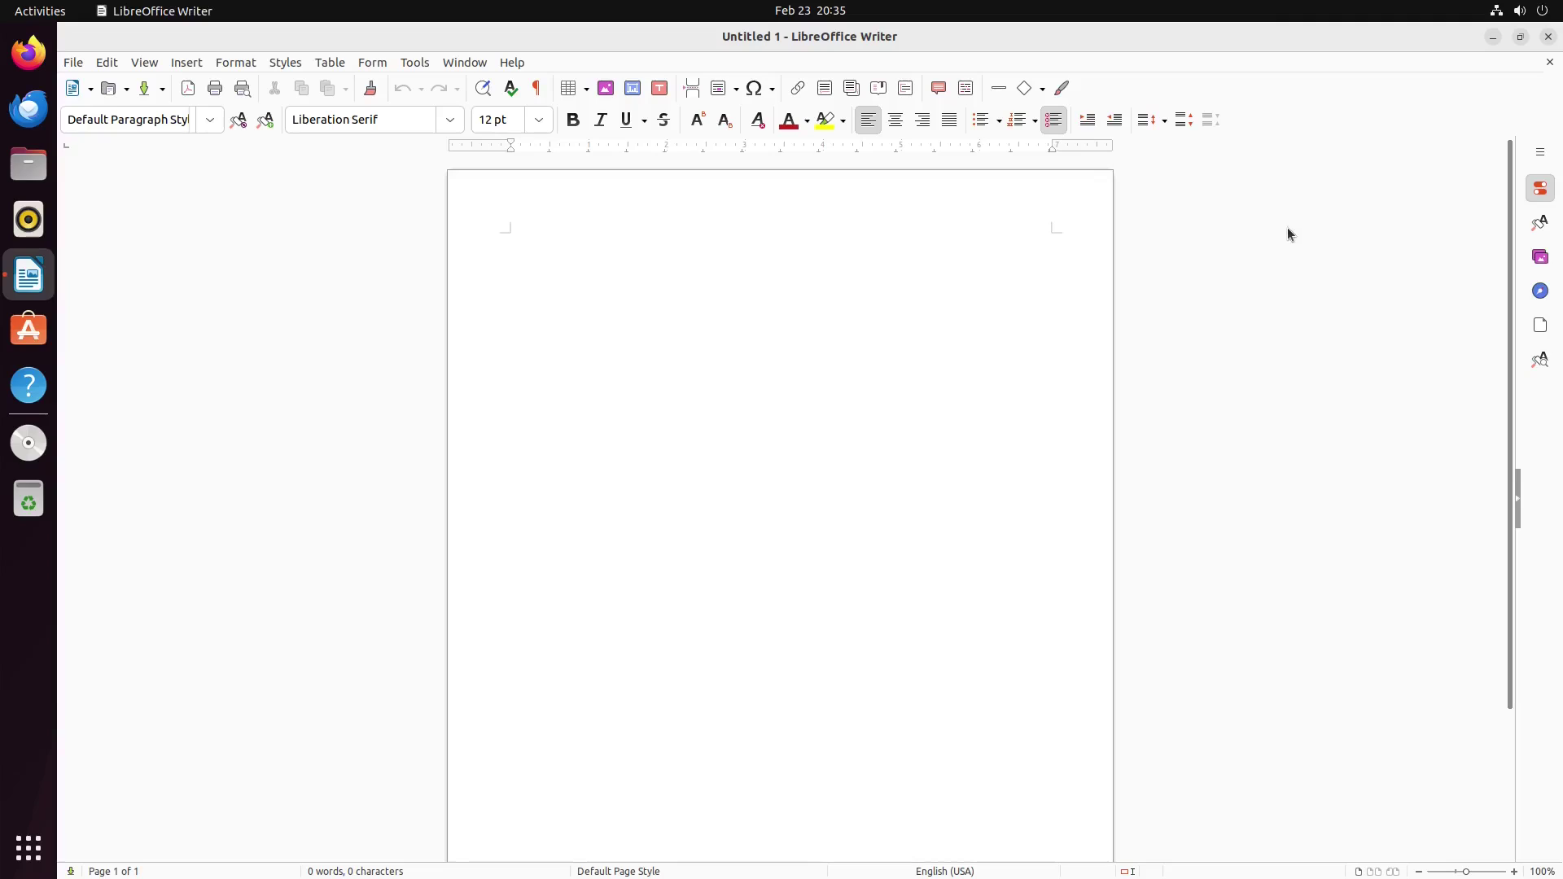
pyautogui.click(1550, 66)
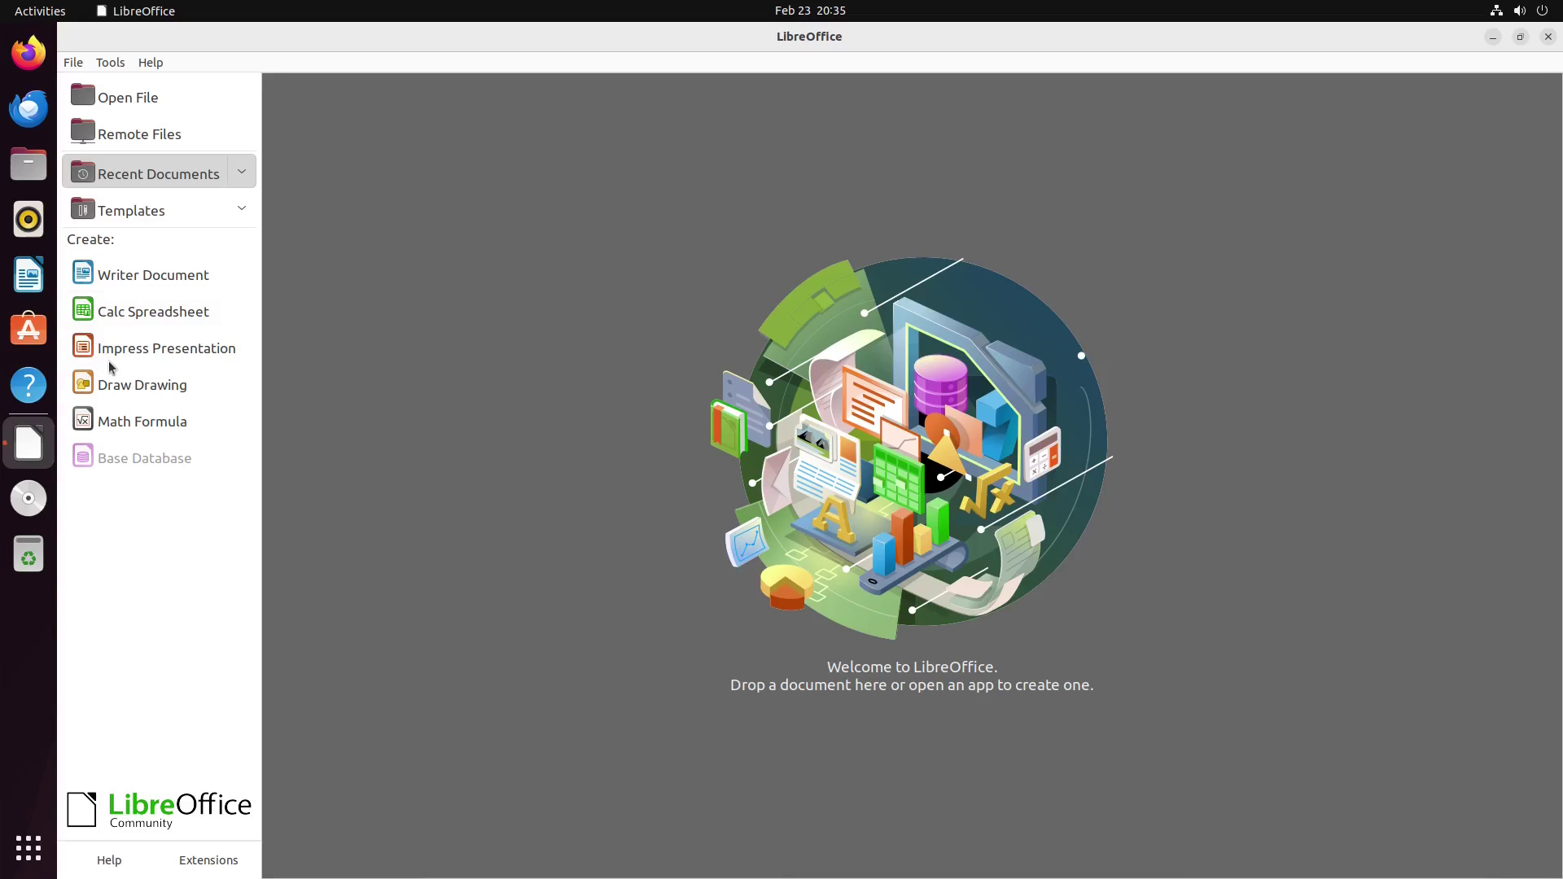
# Step: Check the LibreOffice 7.3.7.2 version in Help > About, then close that window
pyautogui.click(147, 64)
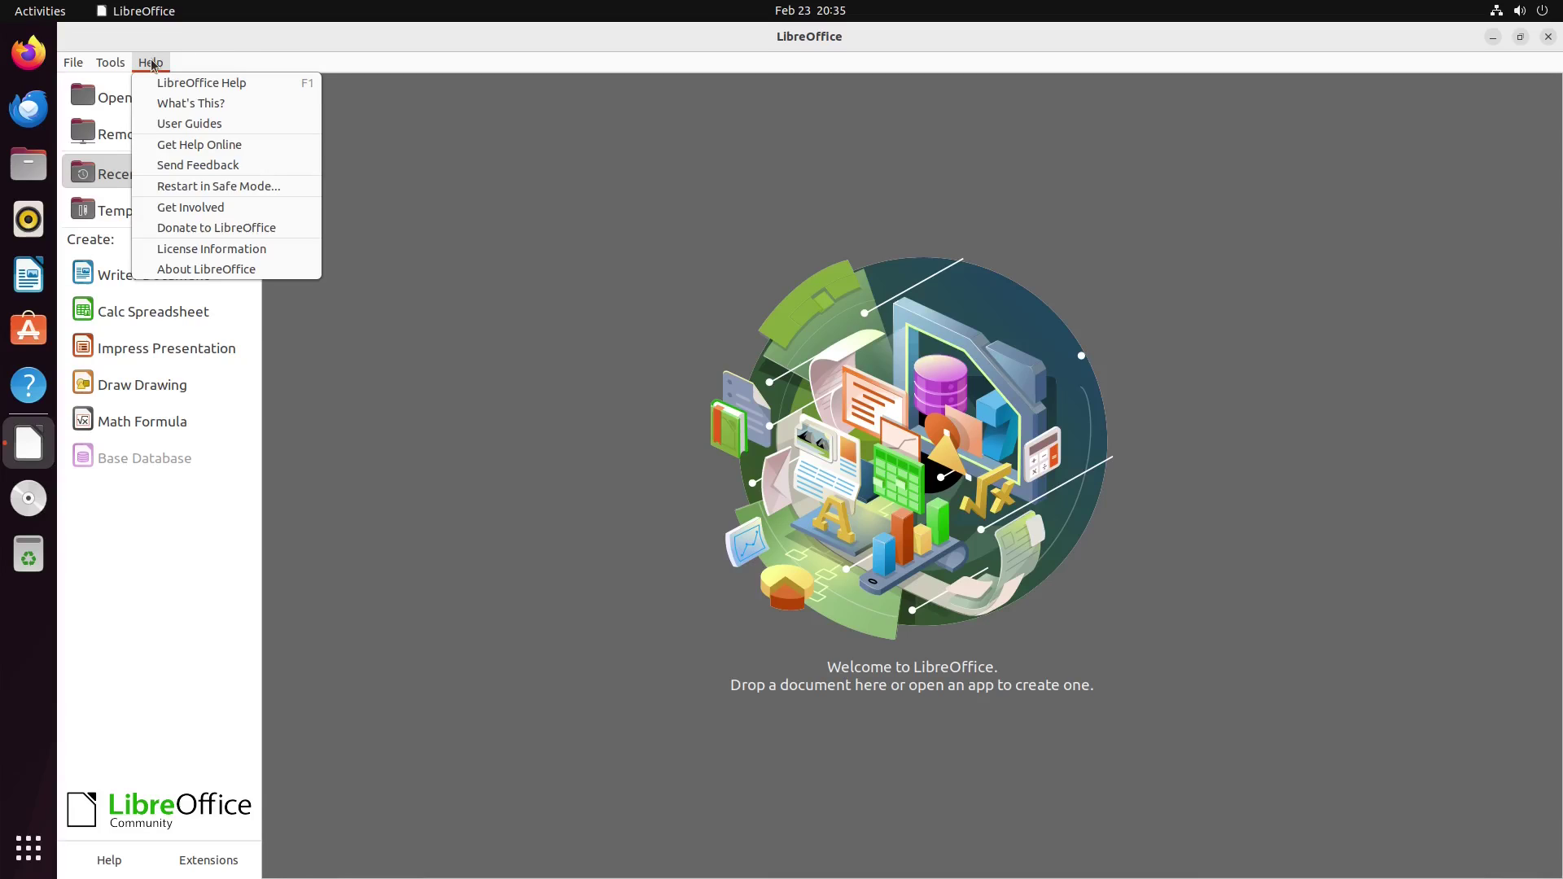
pyautogui.click(222, 272)
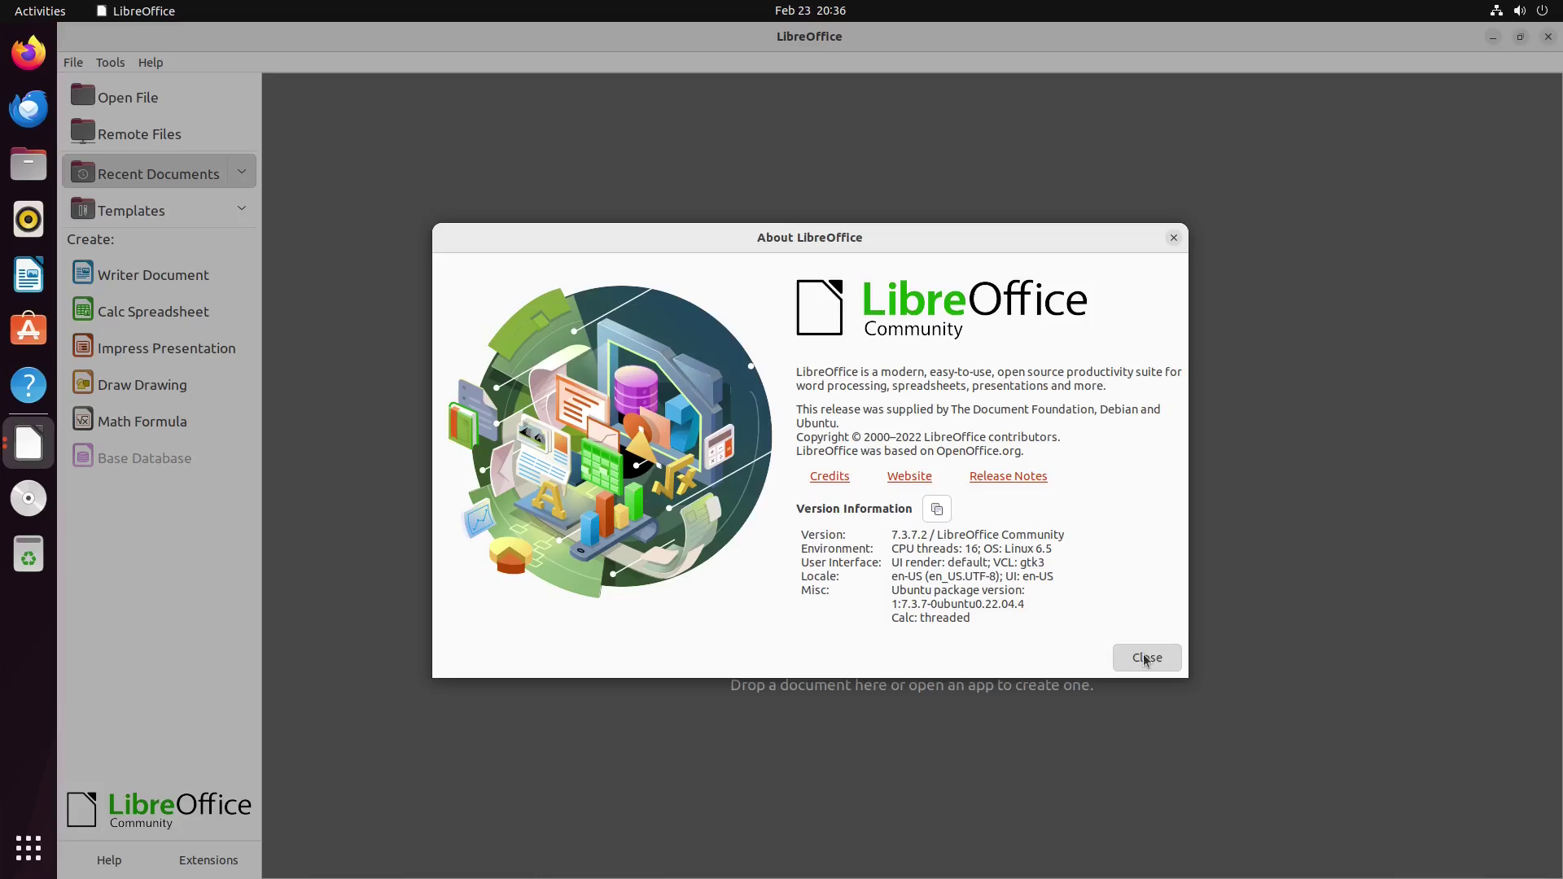
pyautogui.click(1452, 838)
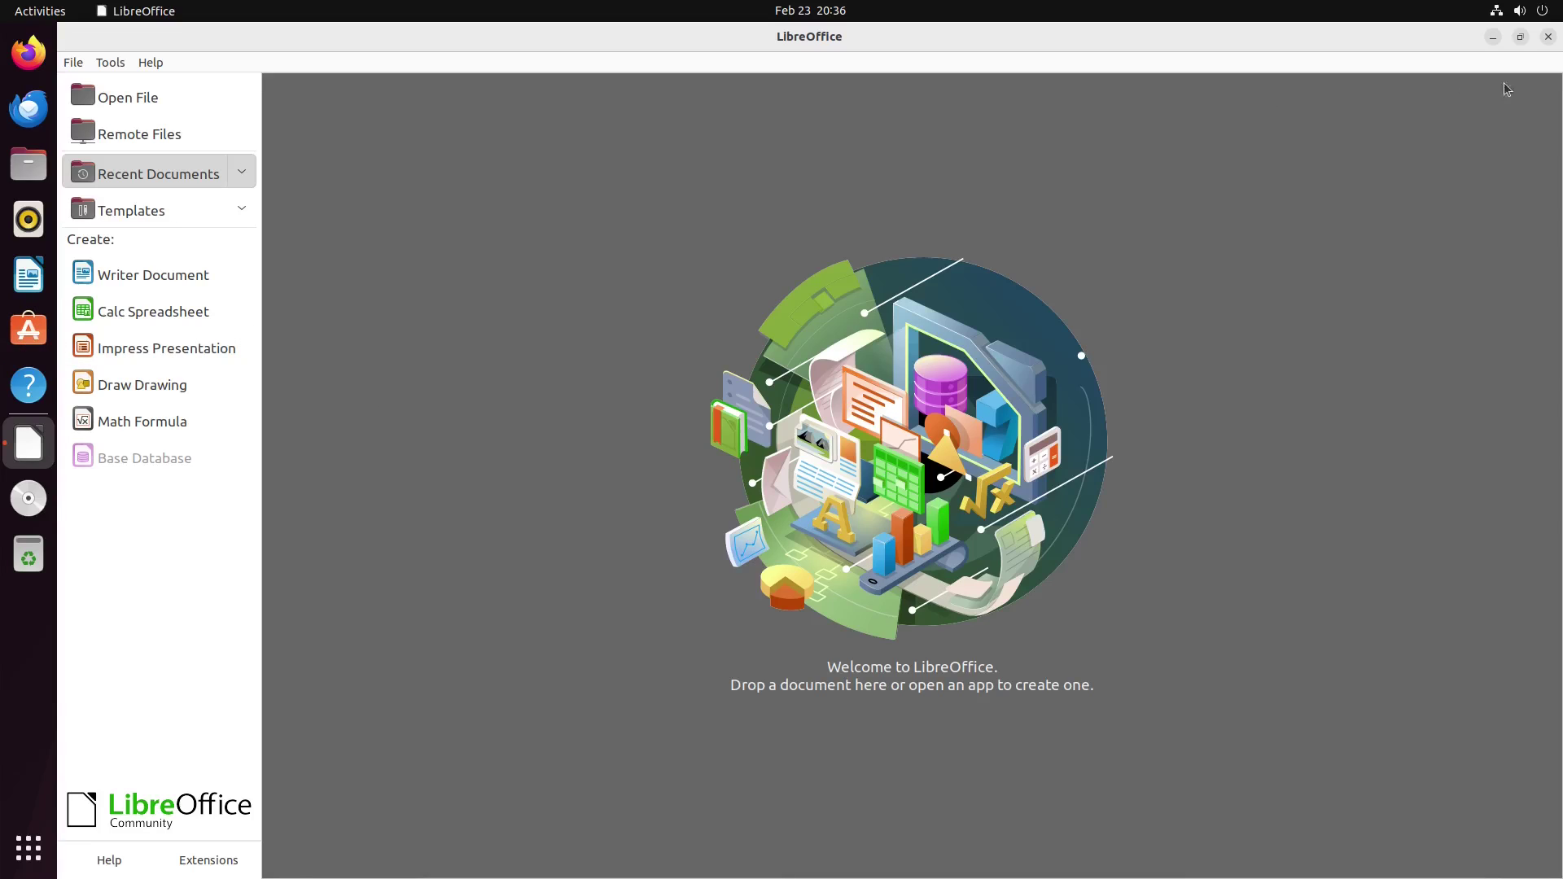
# Step: Close LibreOffice, open Ubuntu Software maximized, and scroll through the Explore page's featured apps
pyautogui.click(1549, 37)
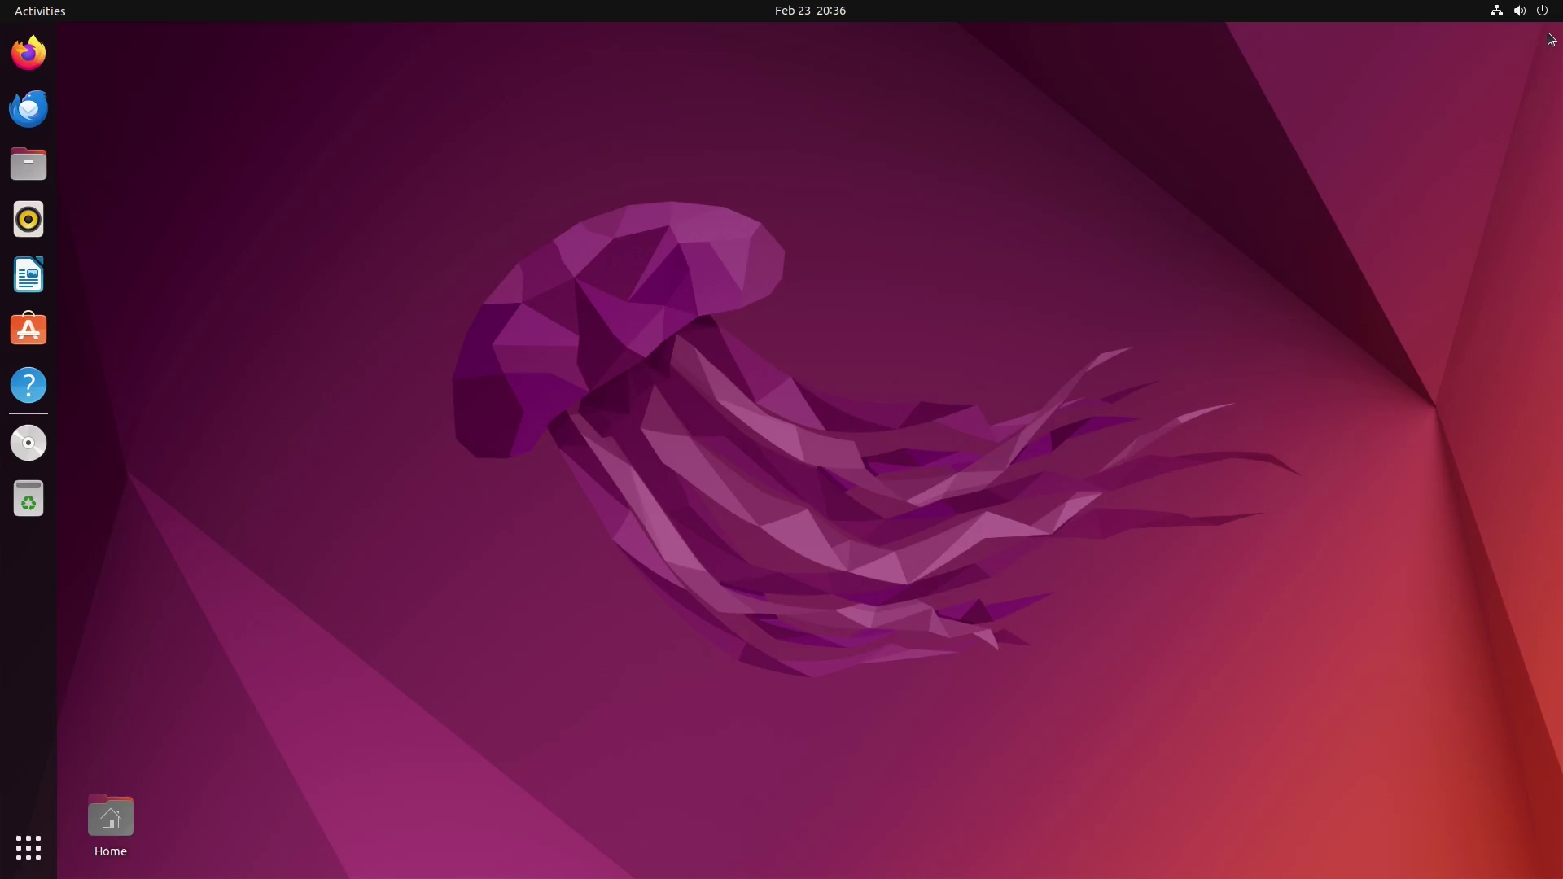
pyautogui.click(29, 330)
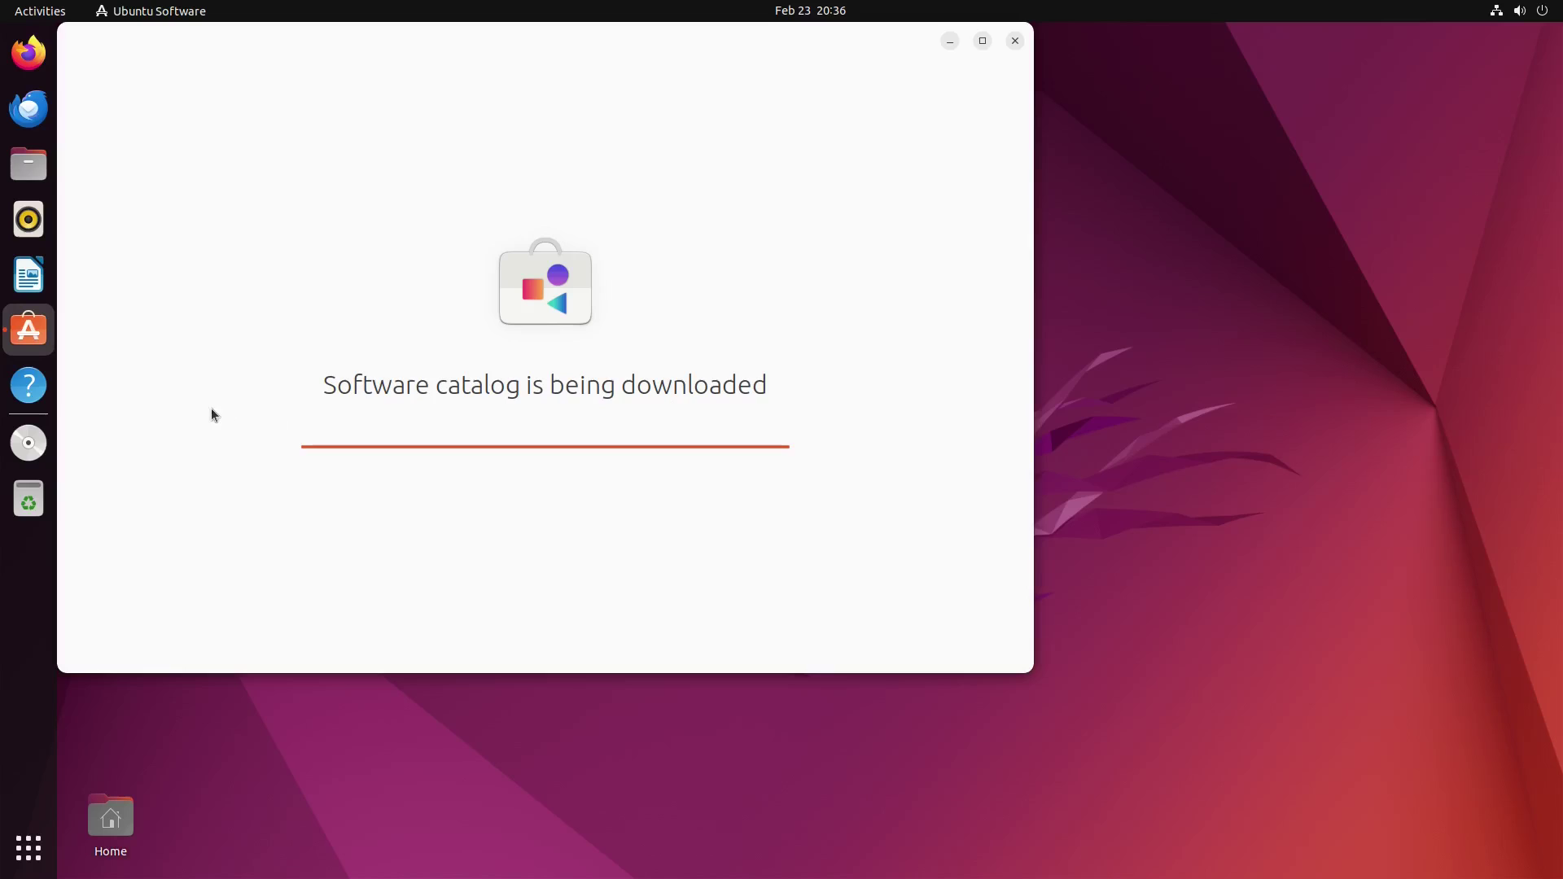
pyautogui.doubleClick(739, 32)
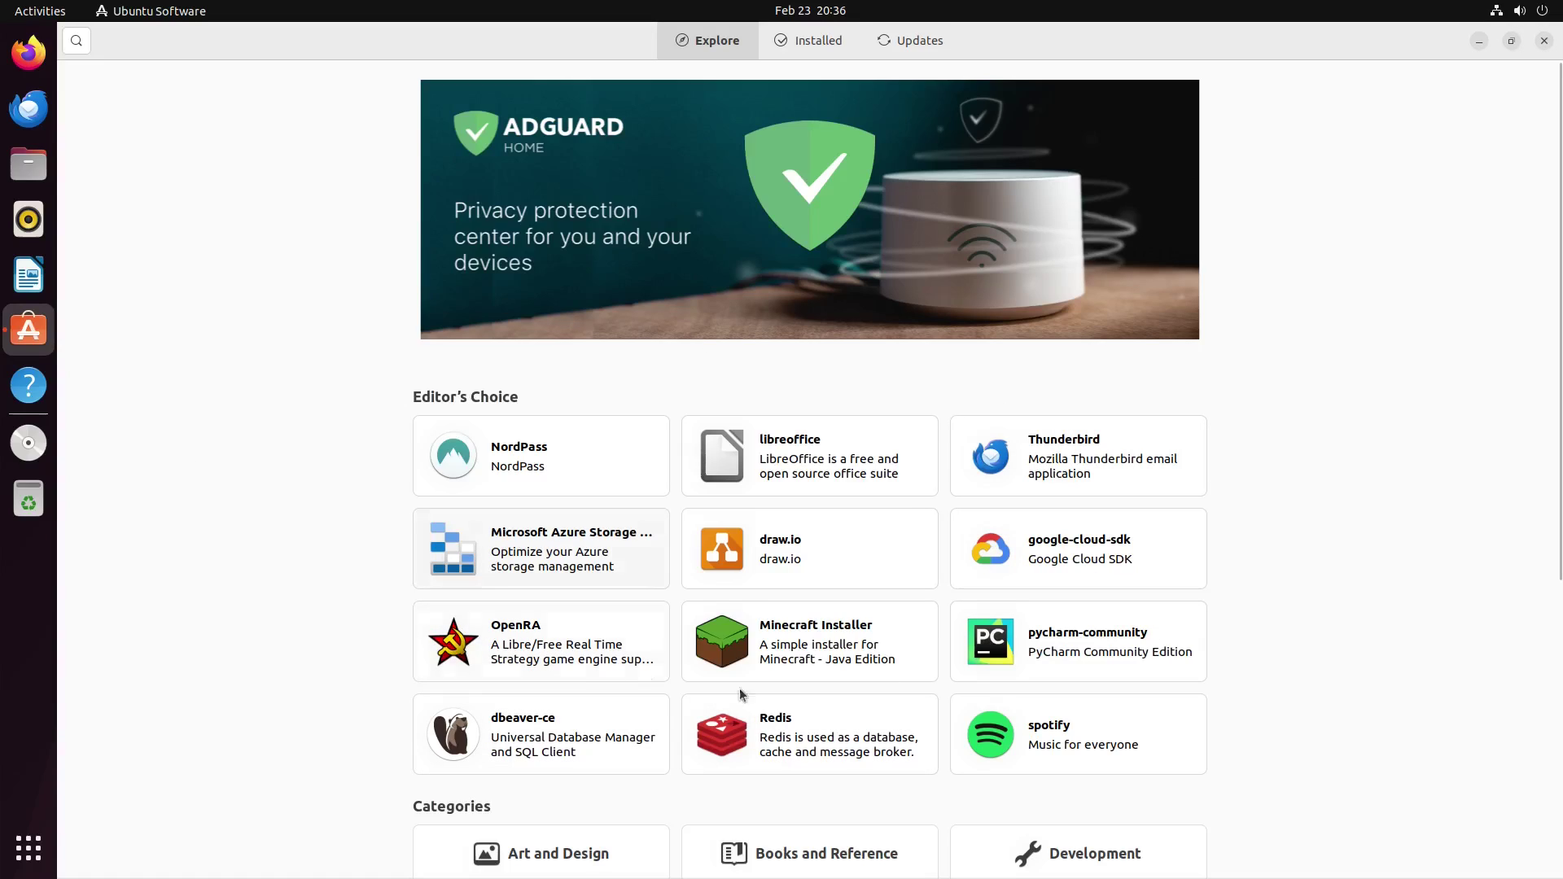
pyautogui.scroll(-5, 1399, 469)
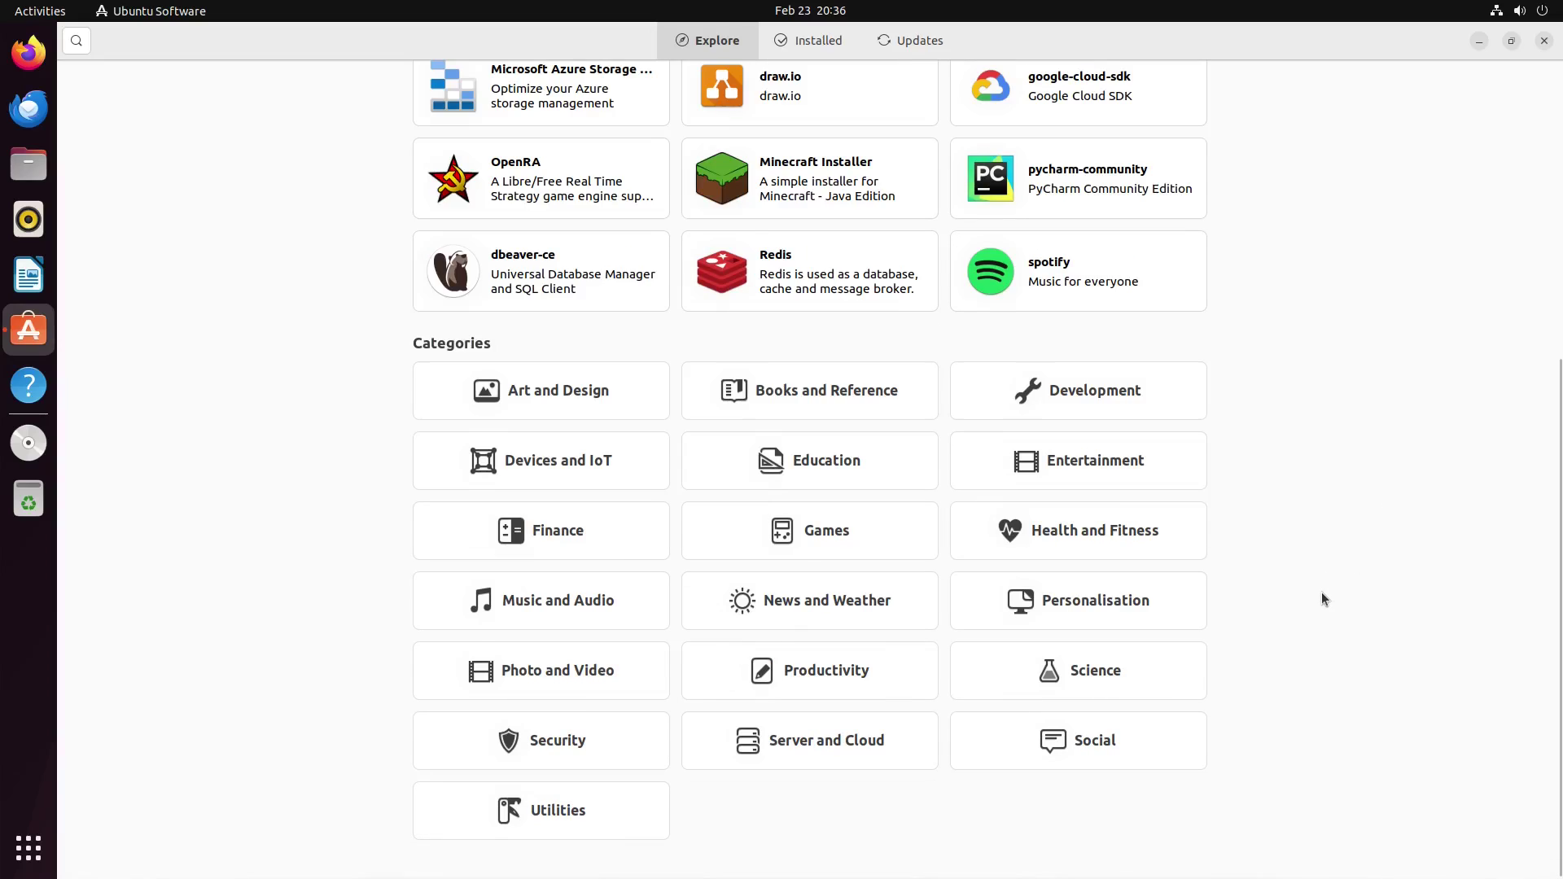
pyautogui.scroll(5, 1322, 592)
pyautogui.scroll(-5, 1246, 551)
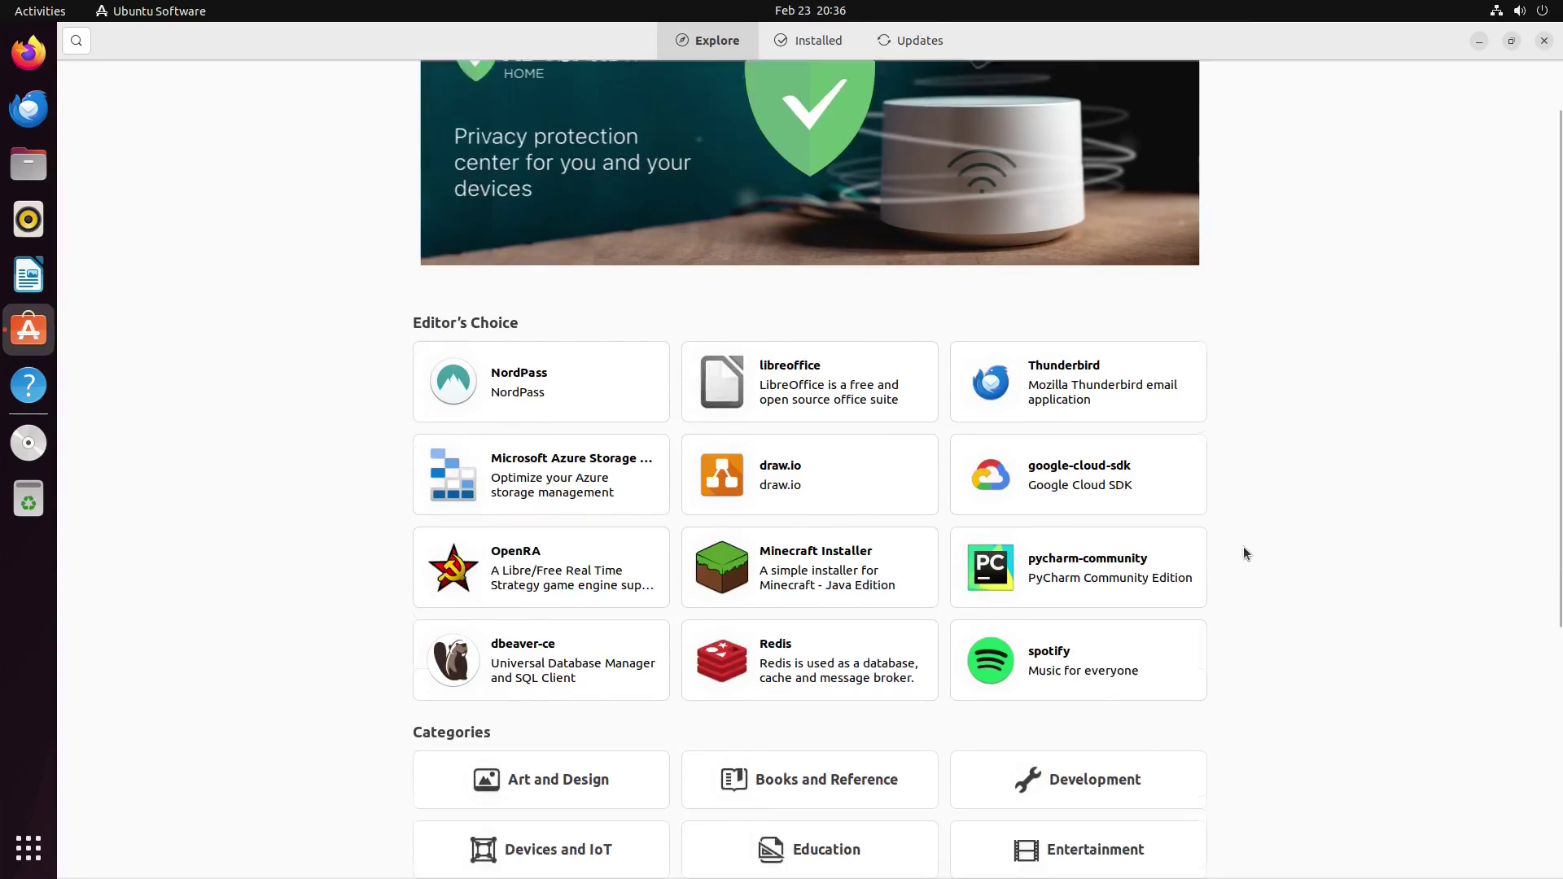
pyautogui.scroll(5, 1273, 547)
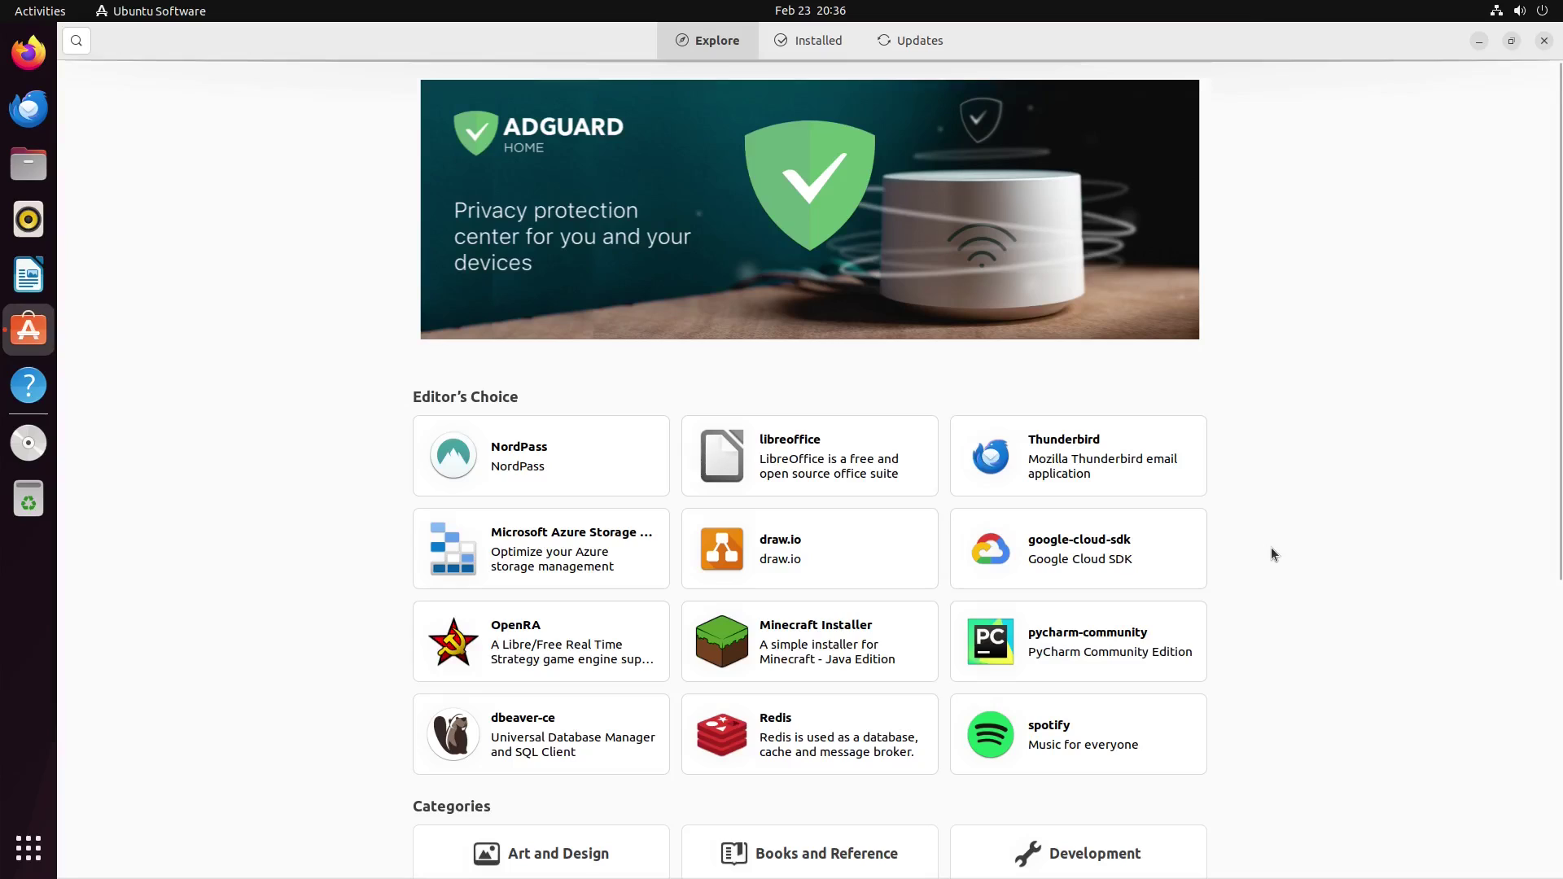
pyautogui.scroll(-5, 1250, 399)
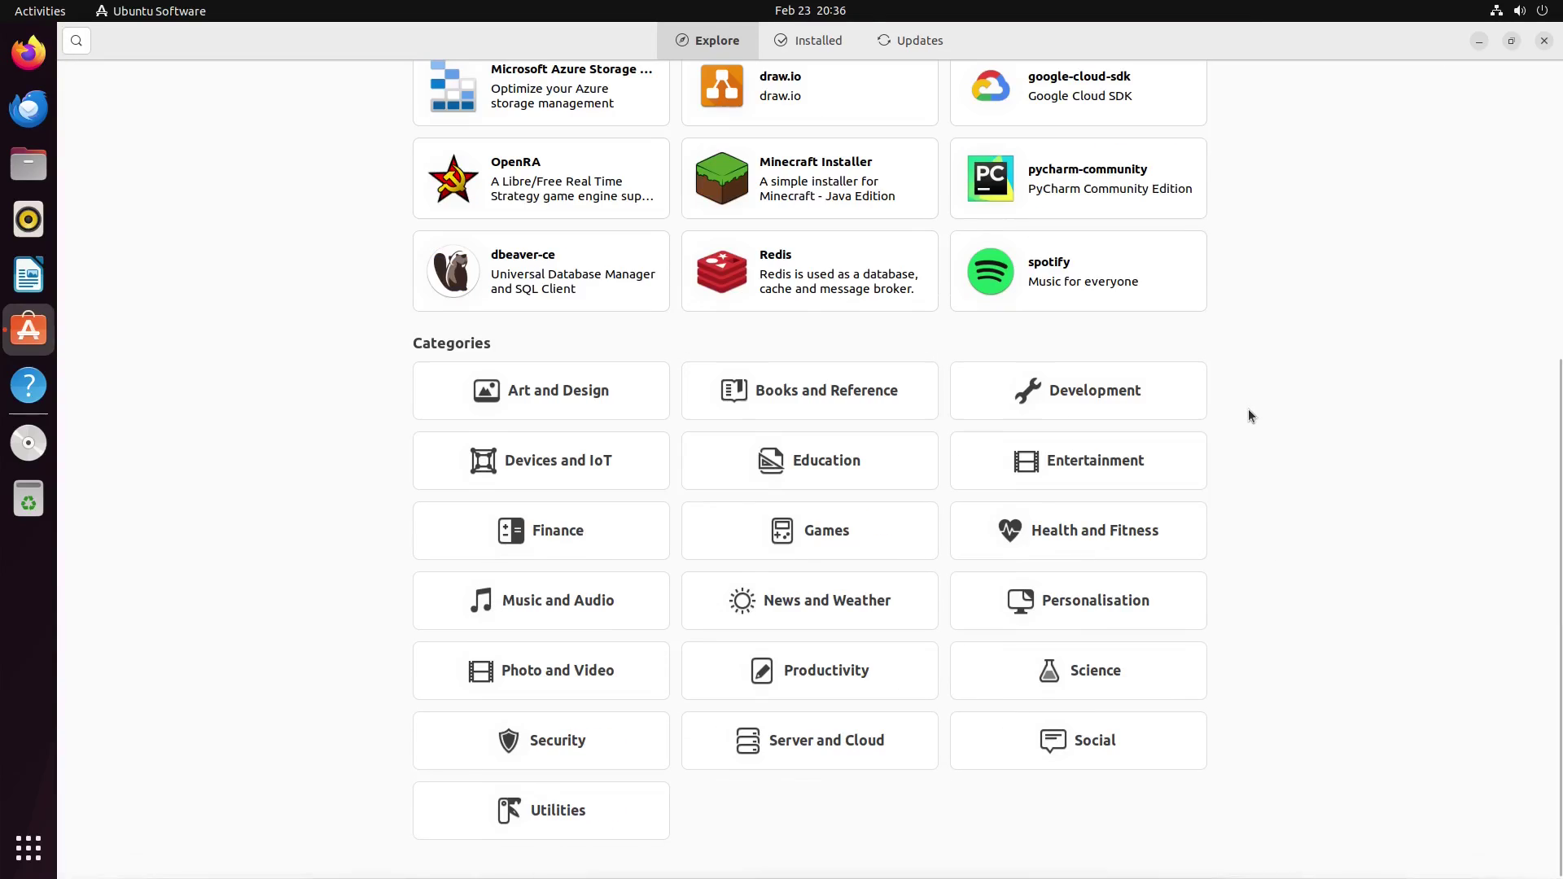
pyautogui.scroll(5, 1243, 418)
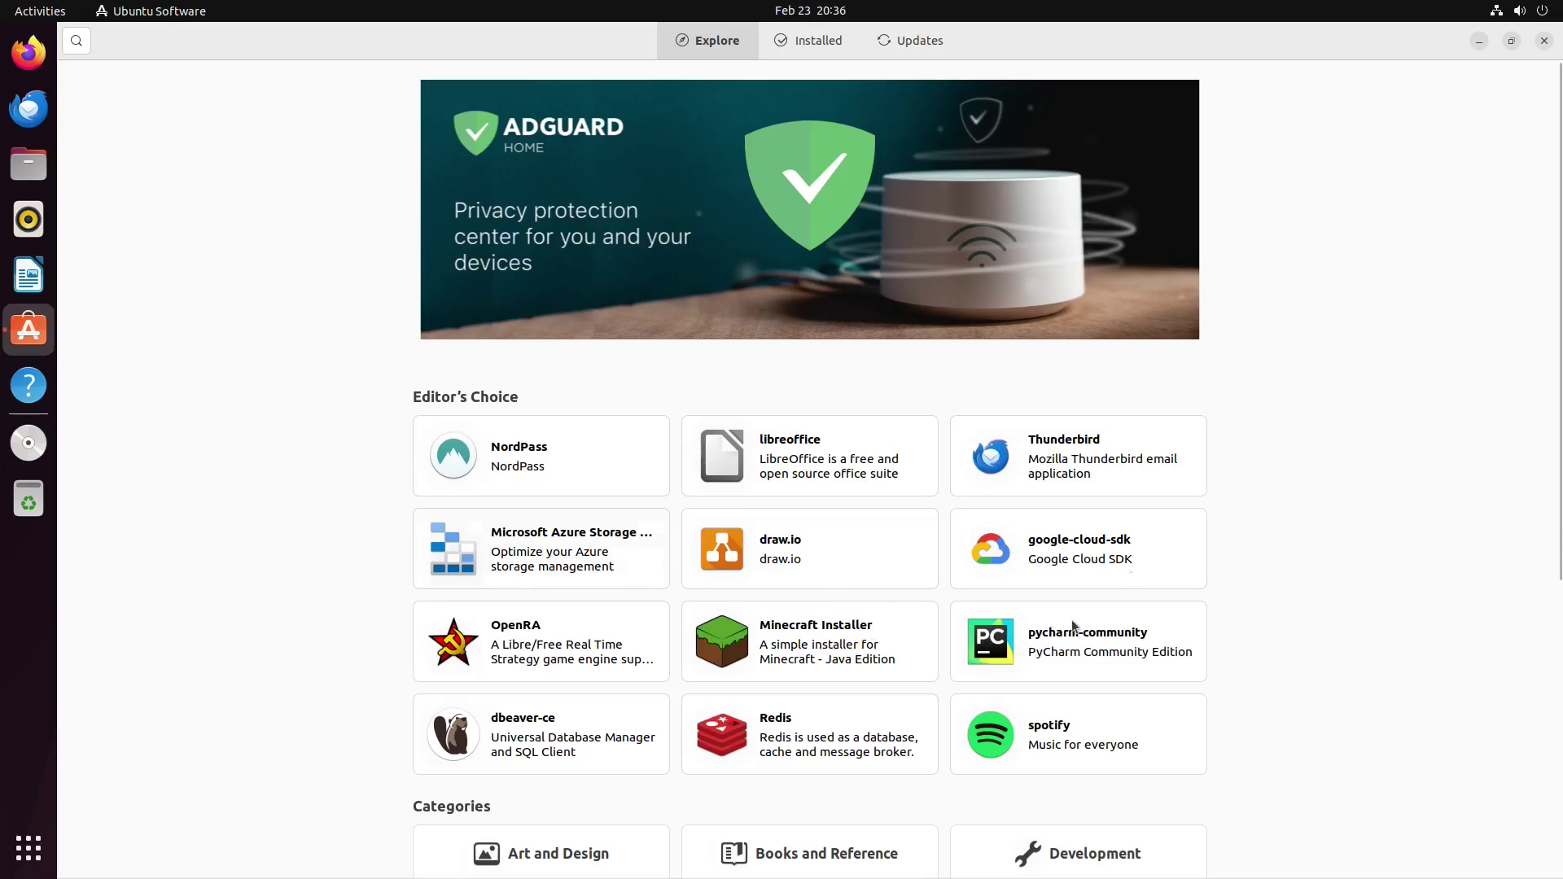
# Step: Browse Installed apps, confirm Updates shows Up to Date, then close Ubuntu Software
pyautogui.click(803, 37)
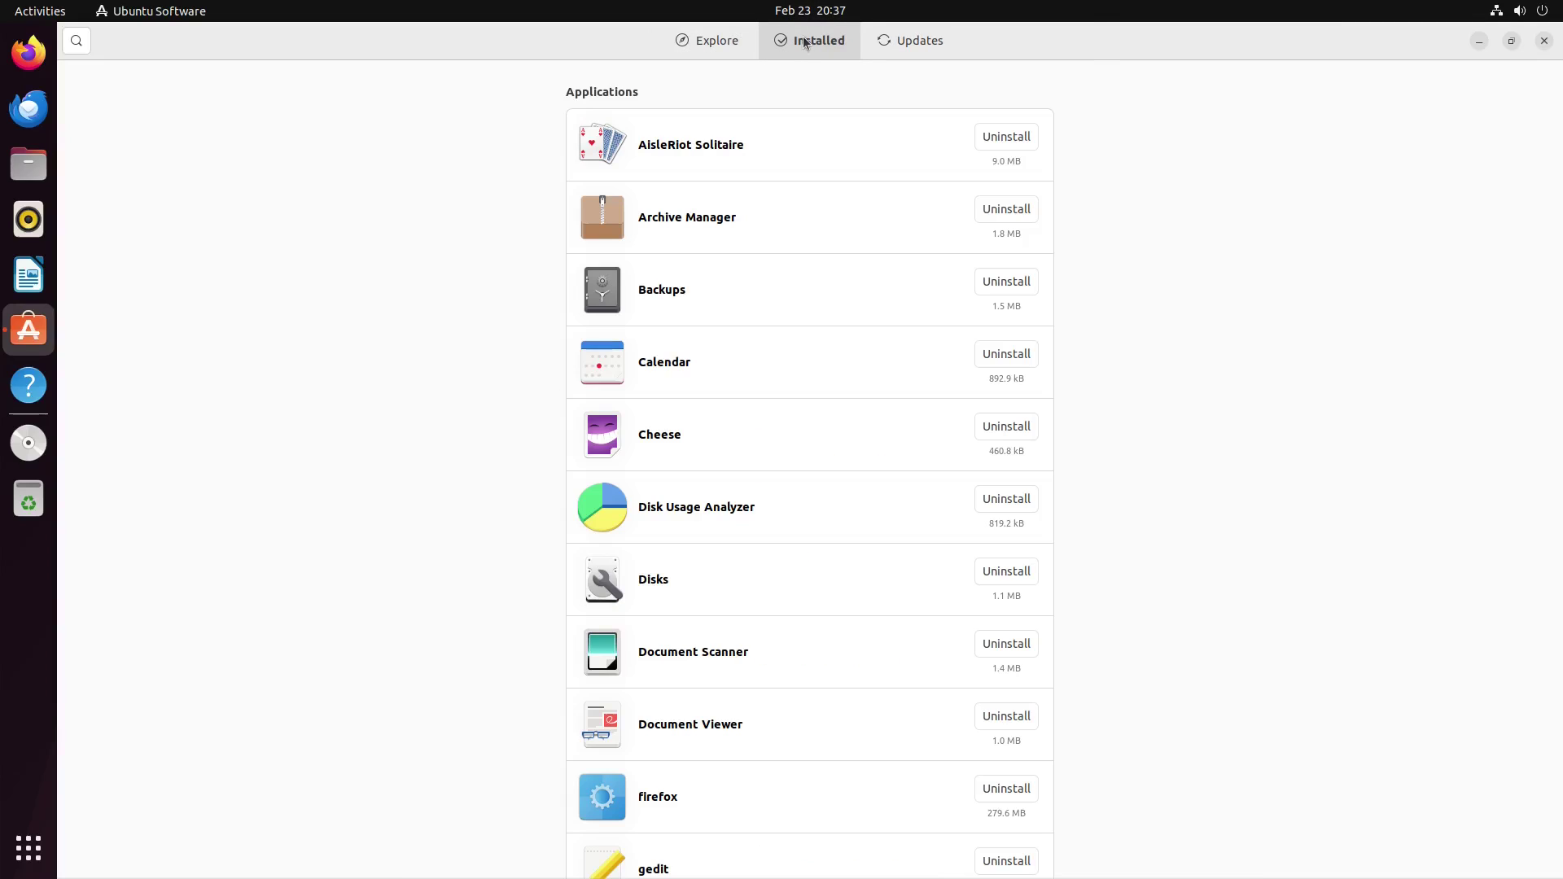
pyautogui.scroll(-20, 627, 314)
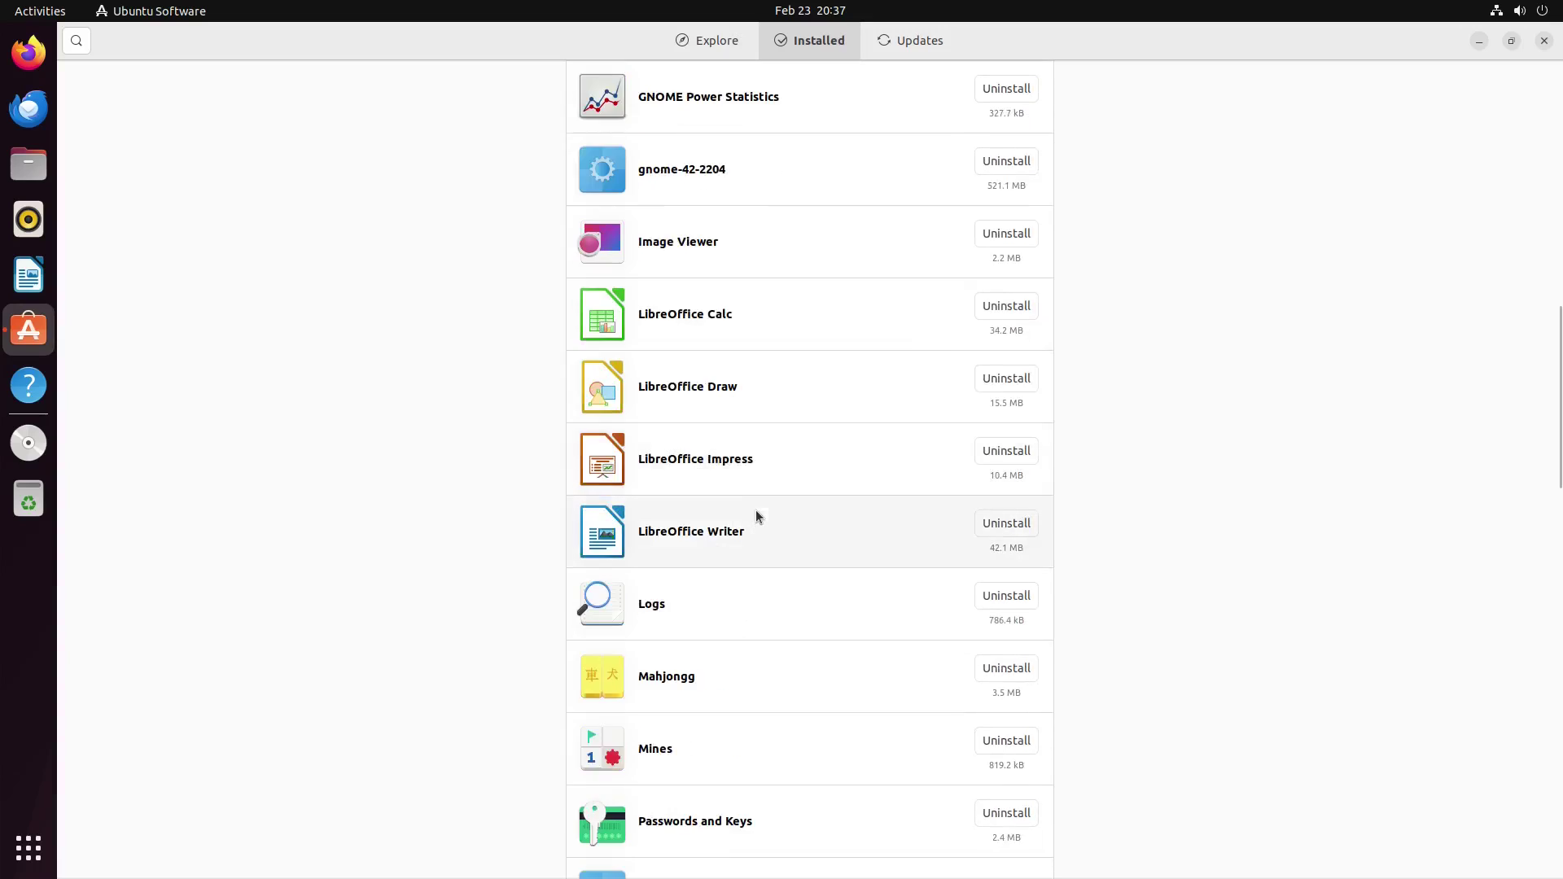
pyautogui.scroll(20, 778, 511)
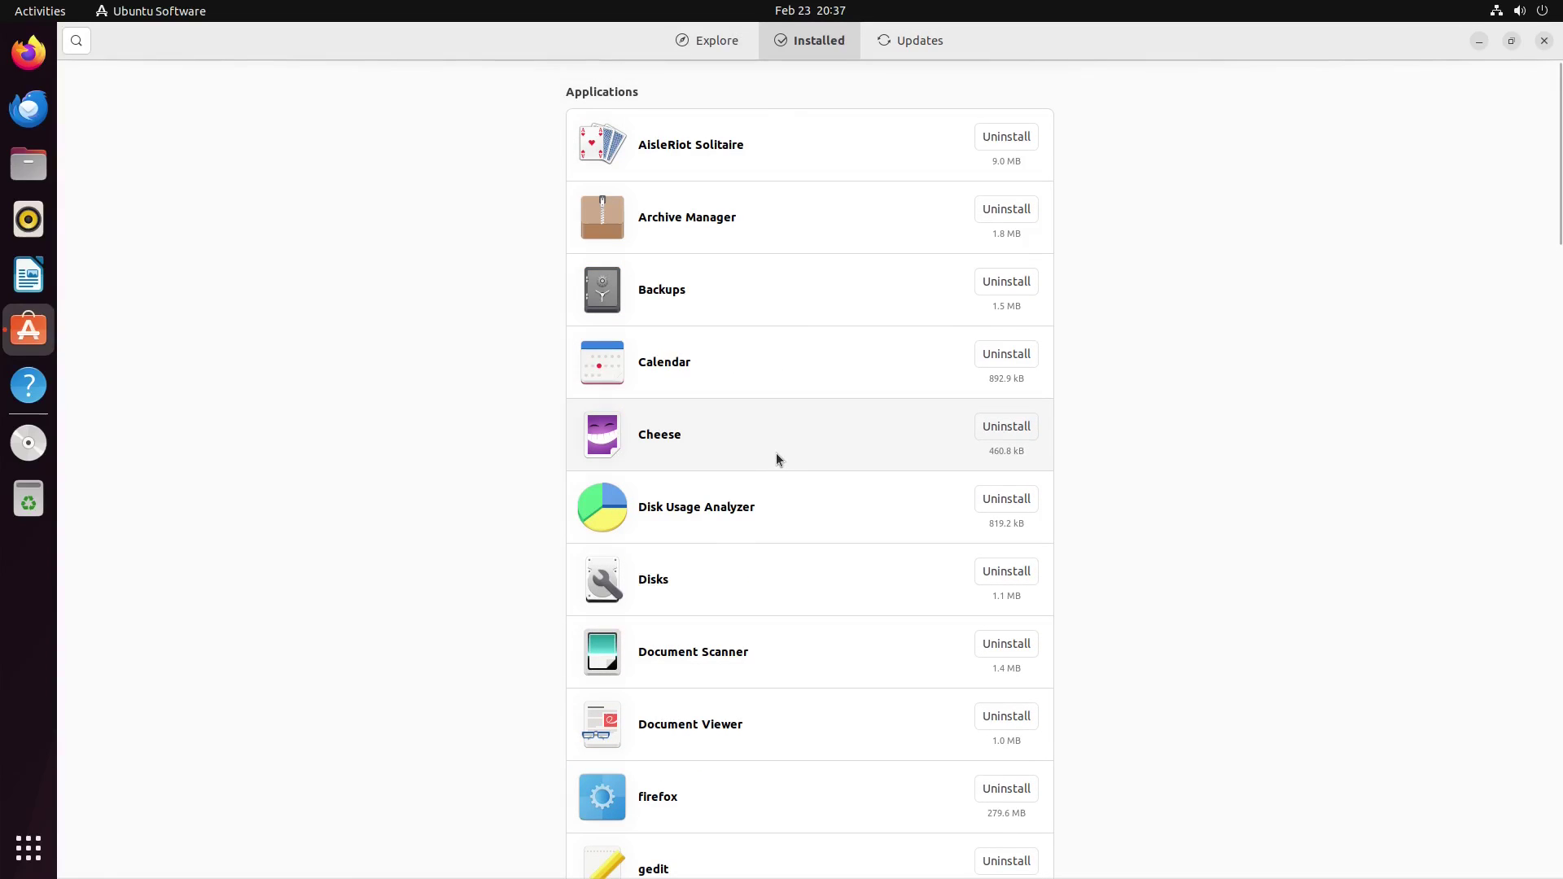
pyautogui.click(897, 42)
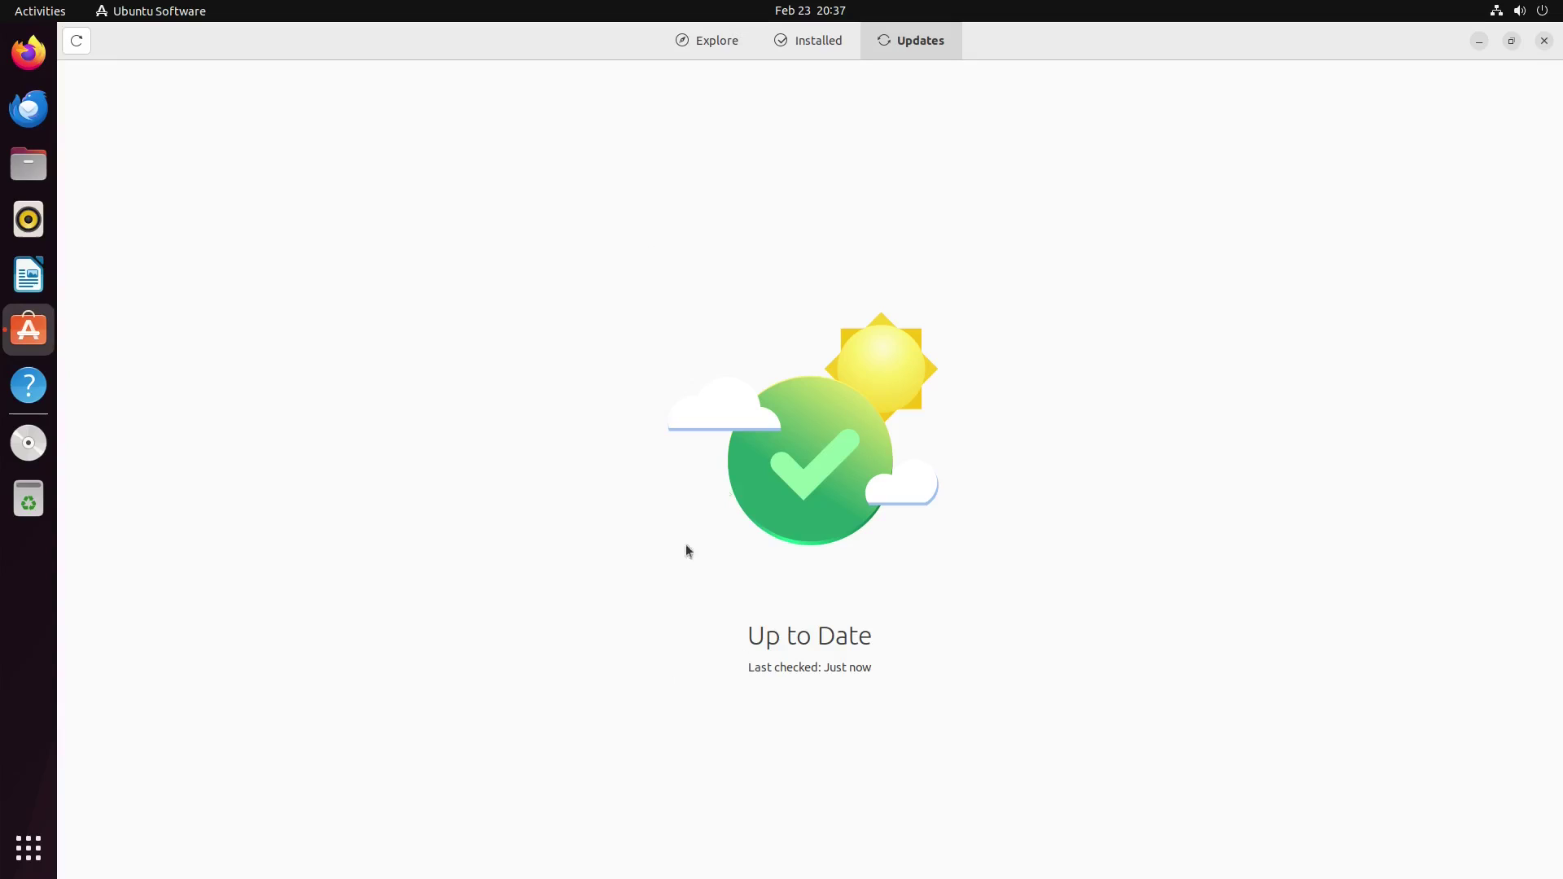
pyautogui.click(710, 40)
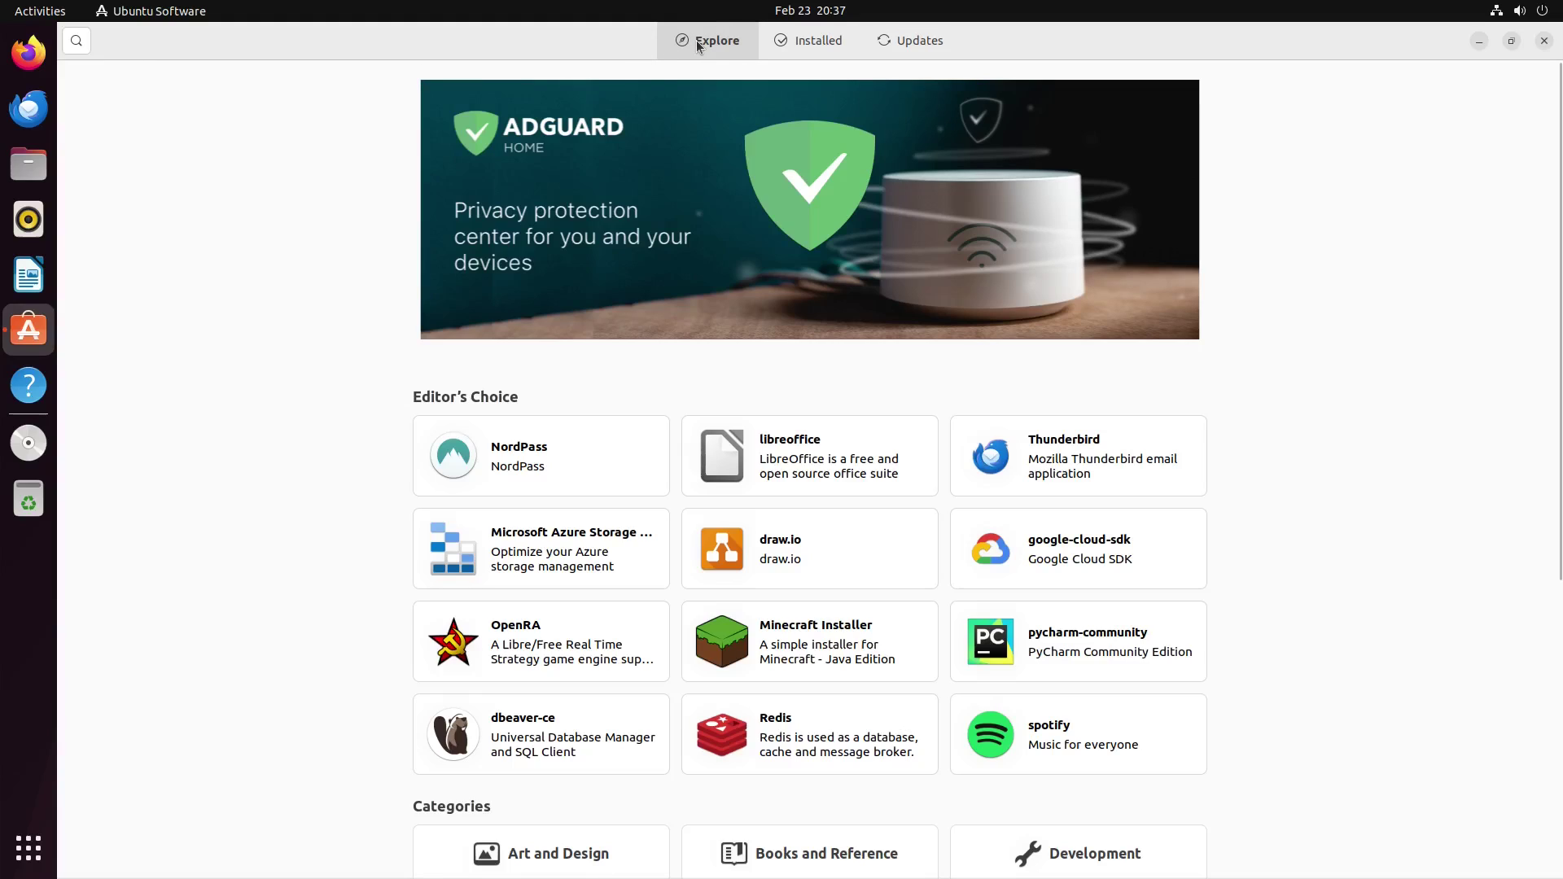
pyautogui.click(899, 43)
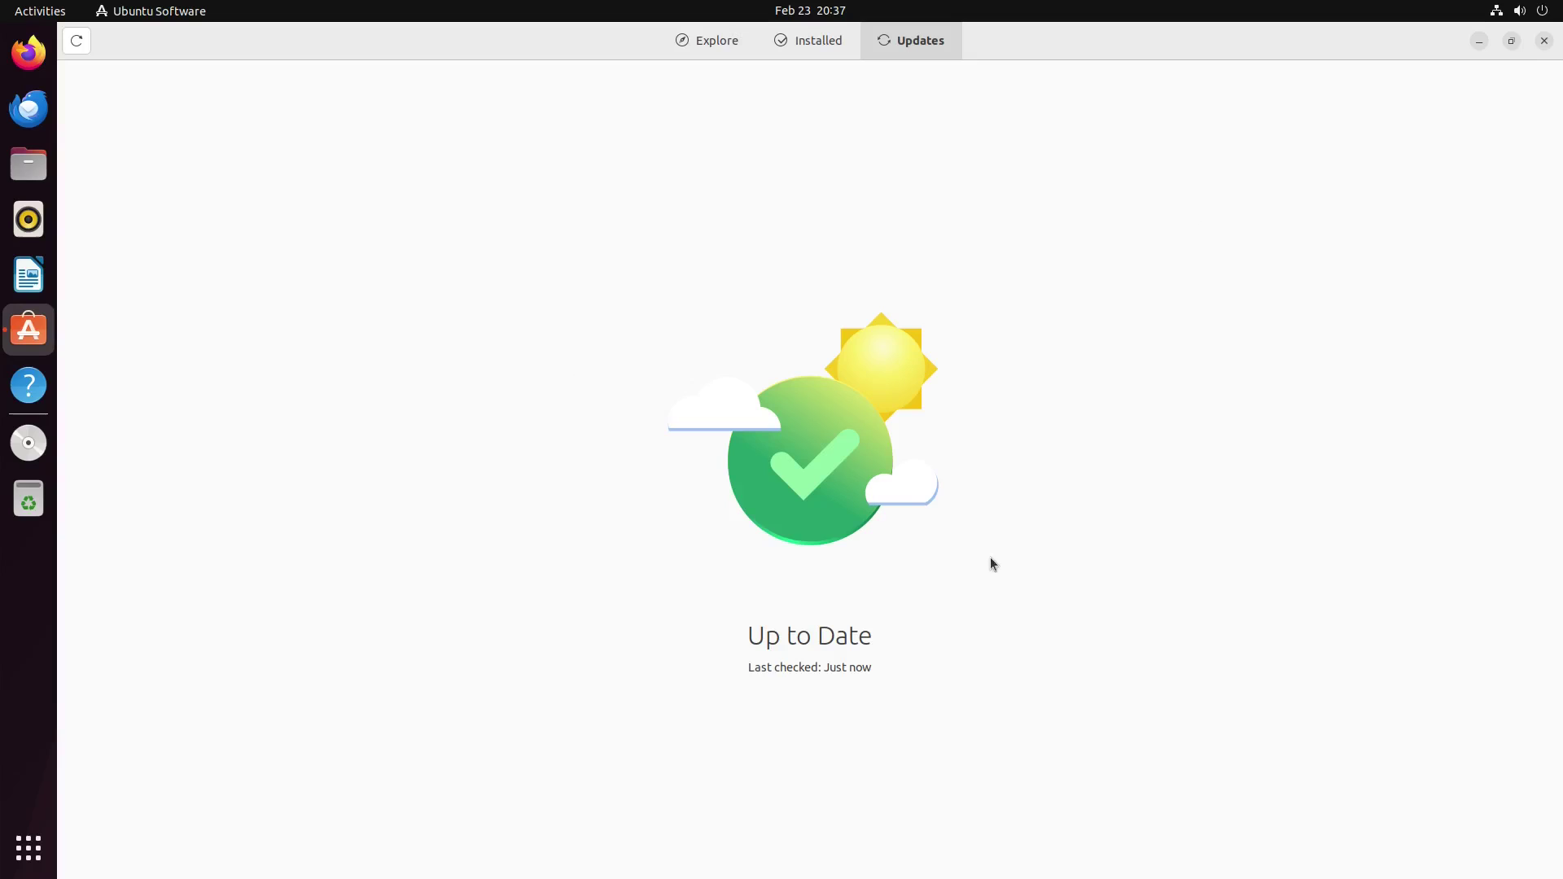
pyautogui.click(700, 38)
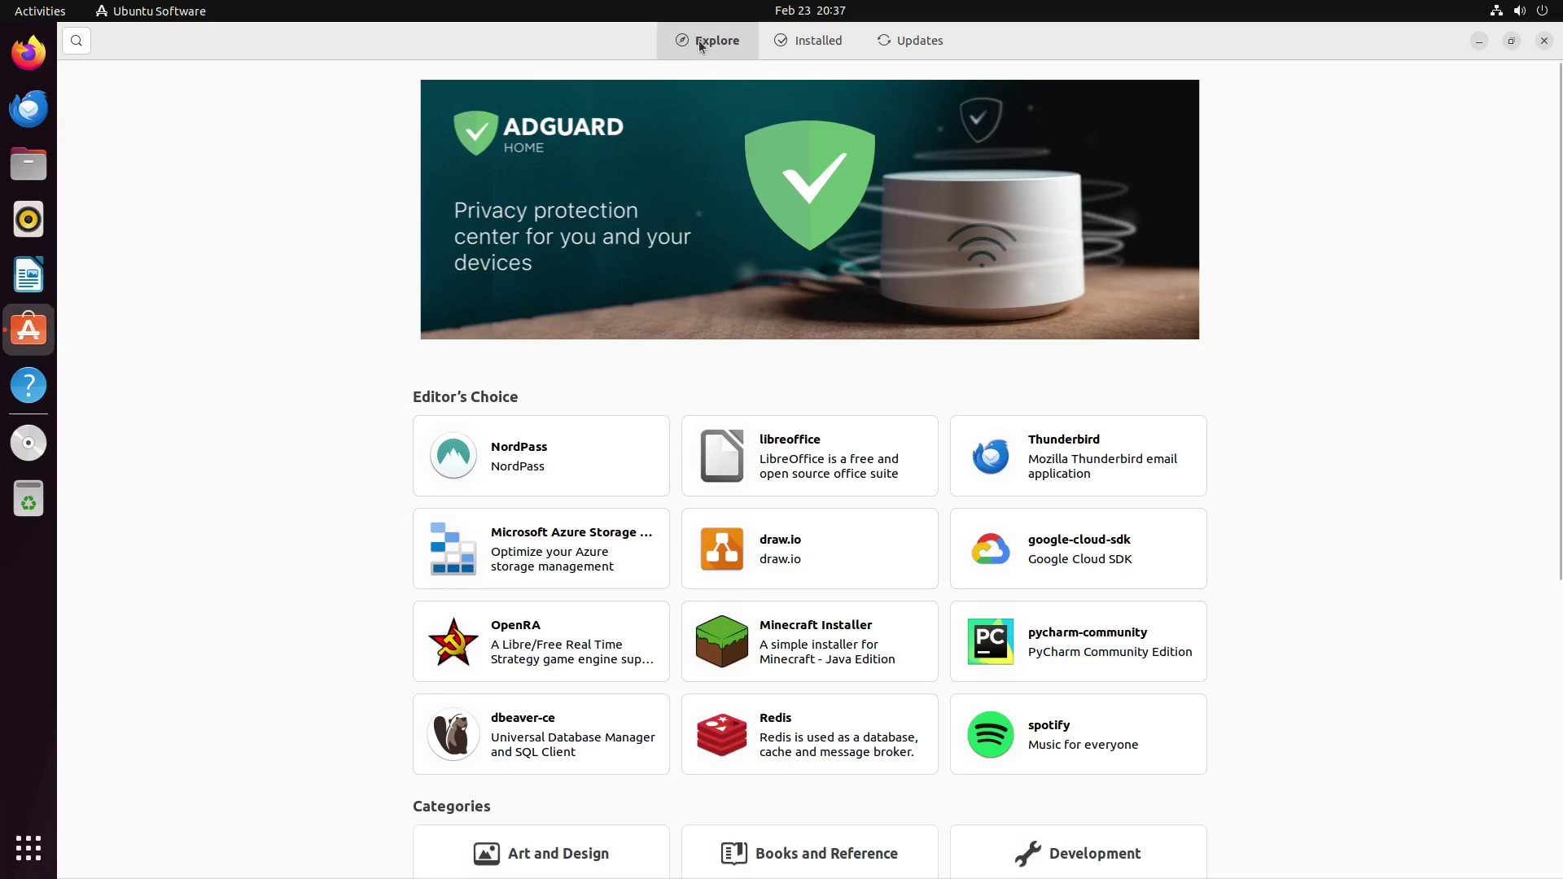
pyautogui.click(1544, 41)
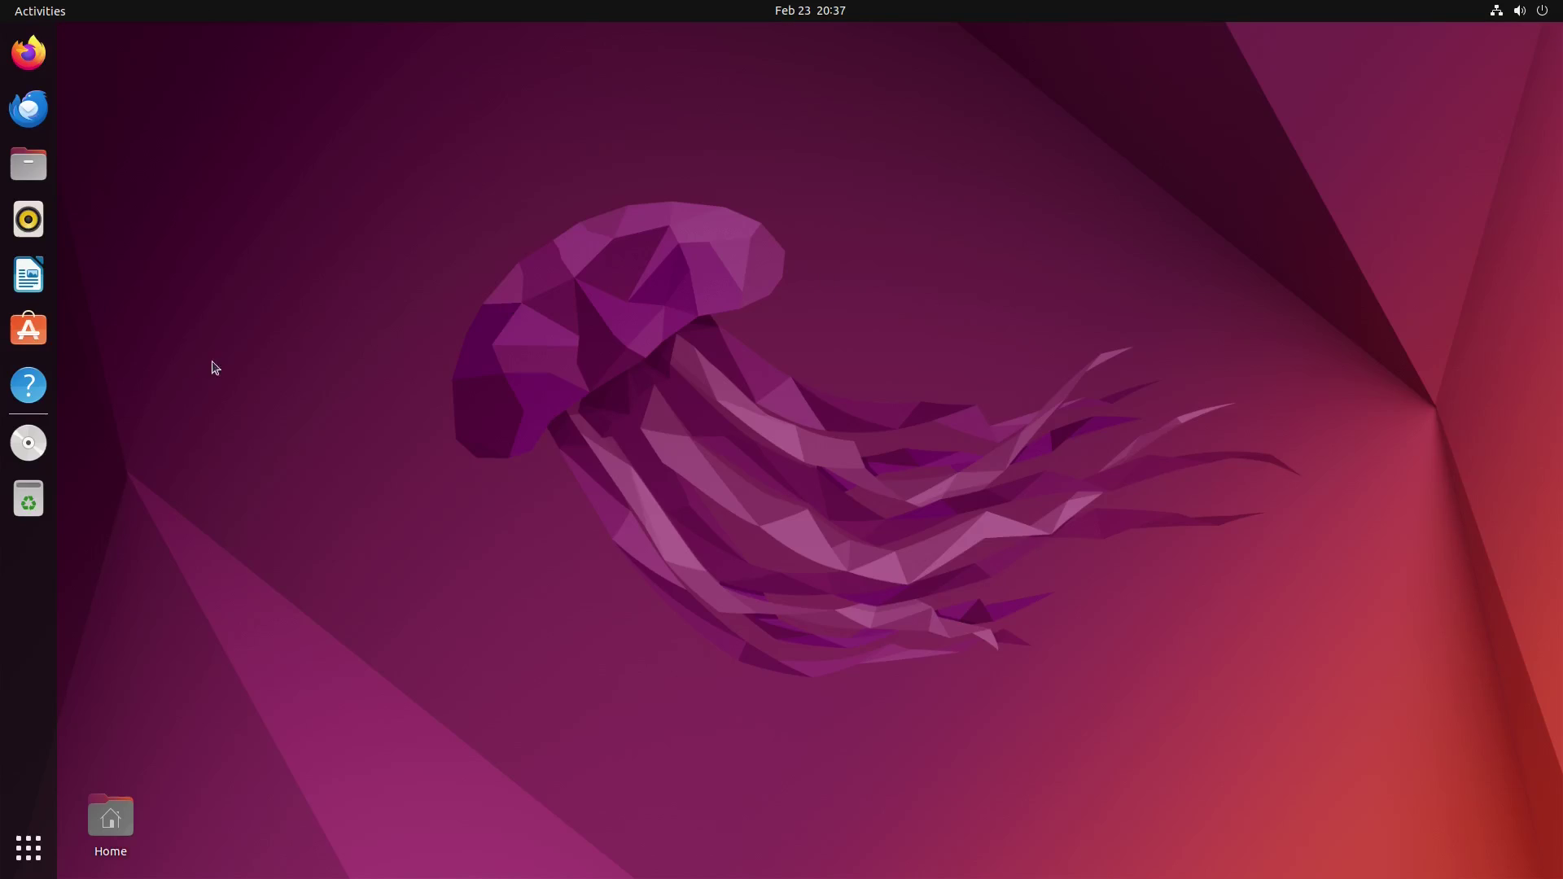
# Step: Open the Ubuntu Desktop Guide maximized and list all available help documents
pyautogui.click(26, 390)
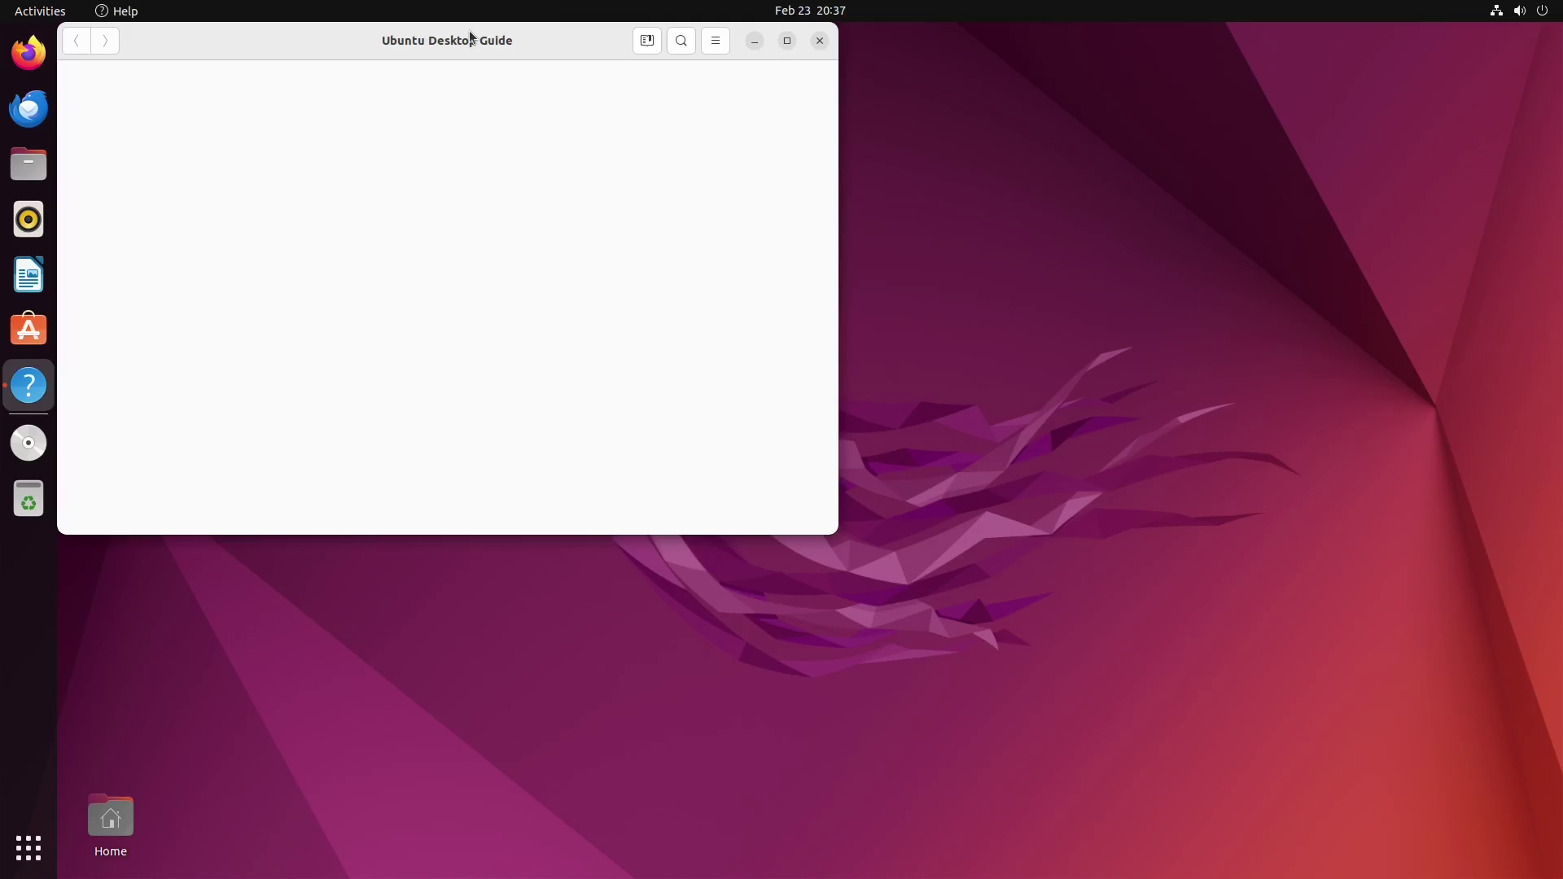
pyautogui.doubleClick(580, 33)
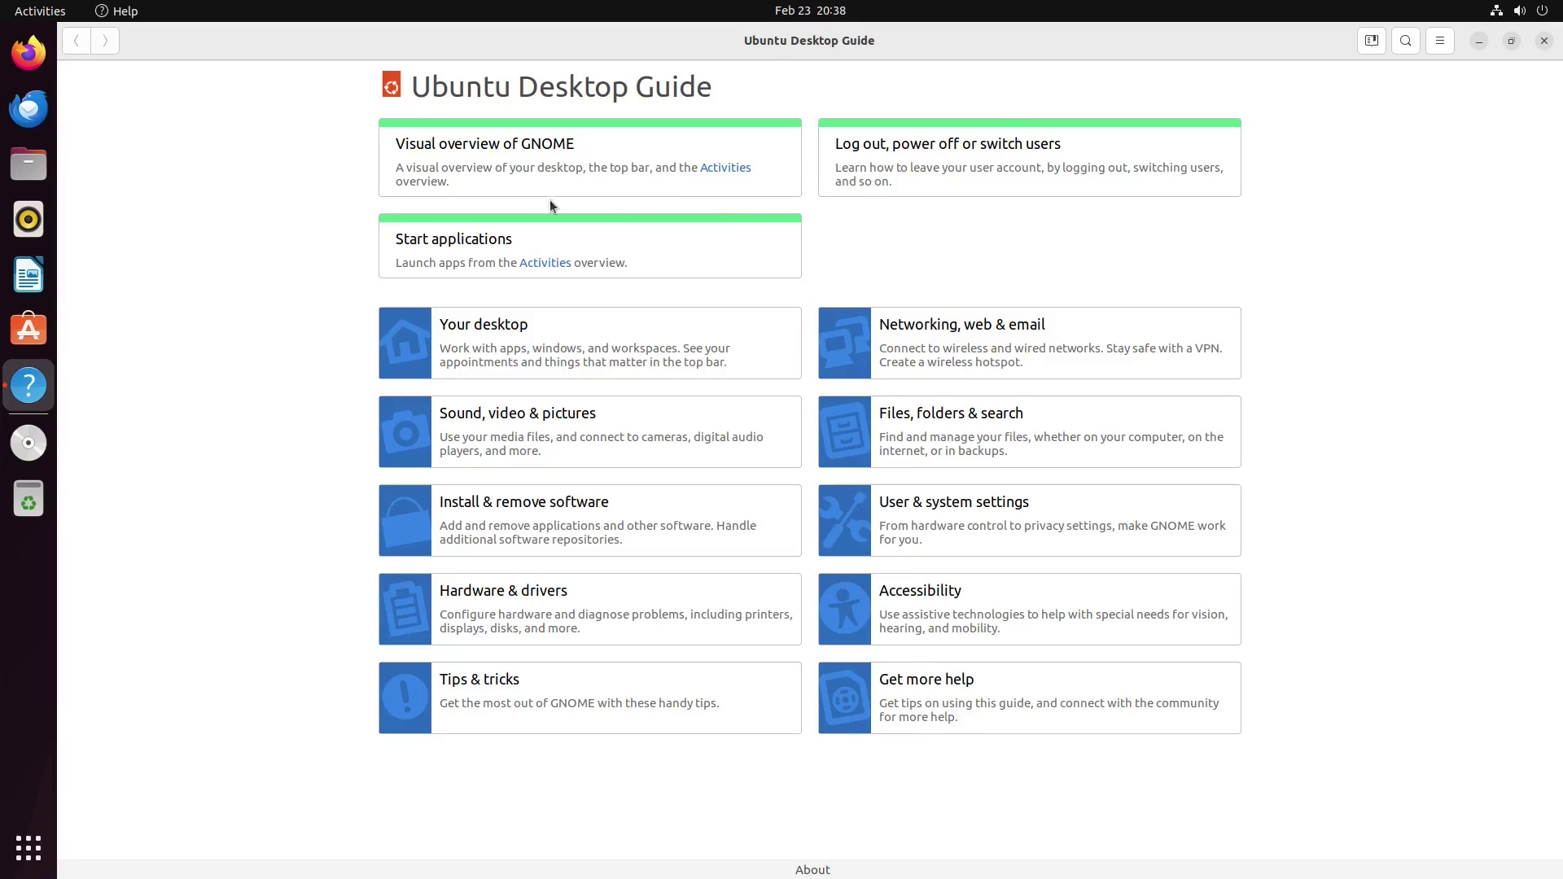
pyautogui.click(1439, 40)
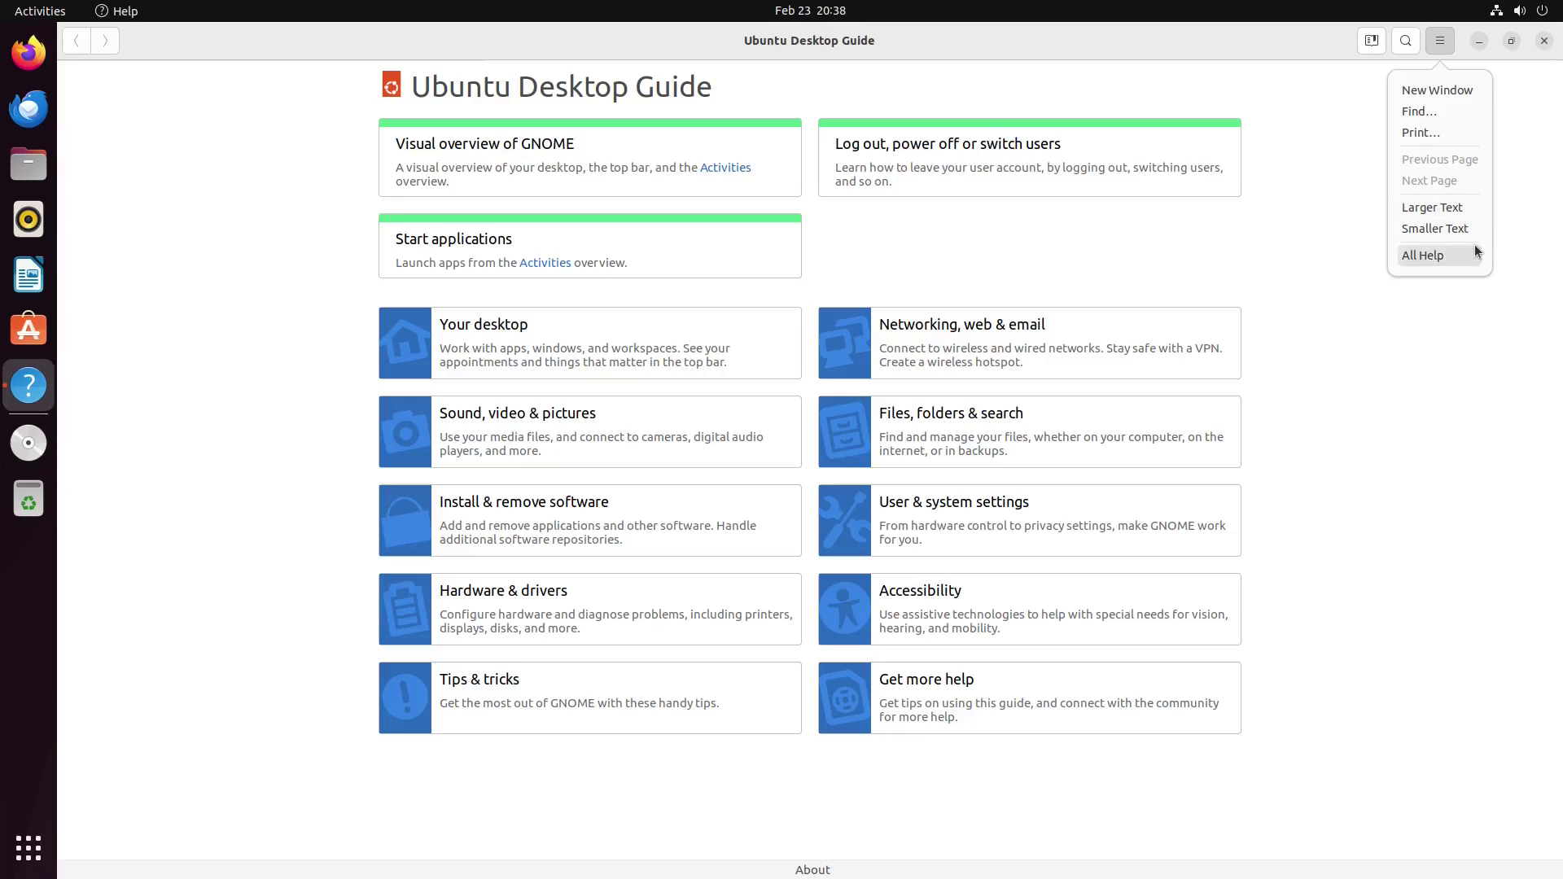
pyautogui.click(1448, 253)
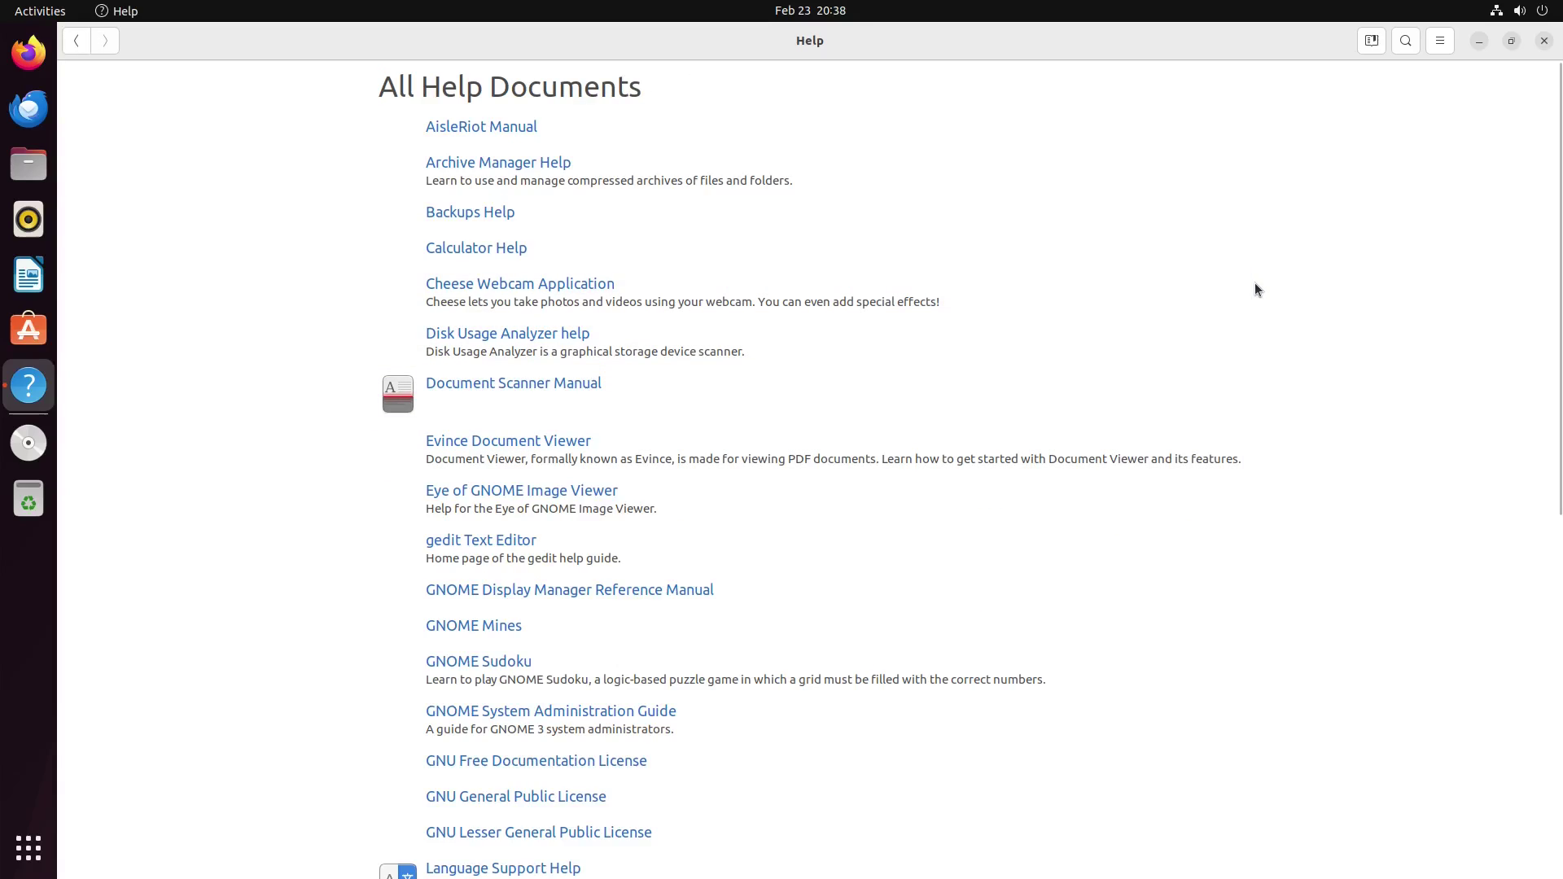
pyautogui.scroll(-8, 1270, 326)
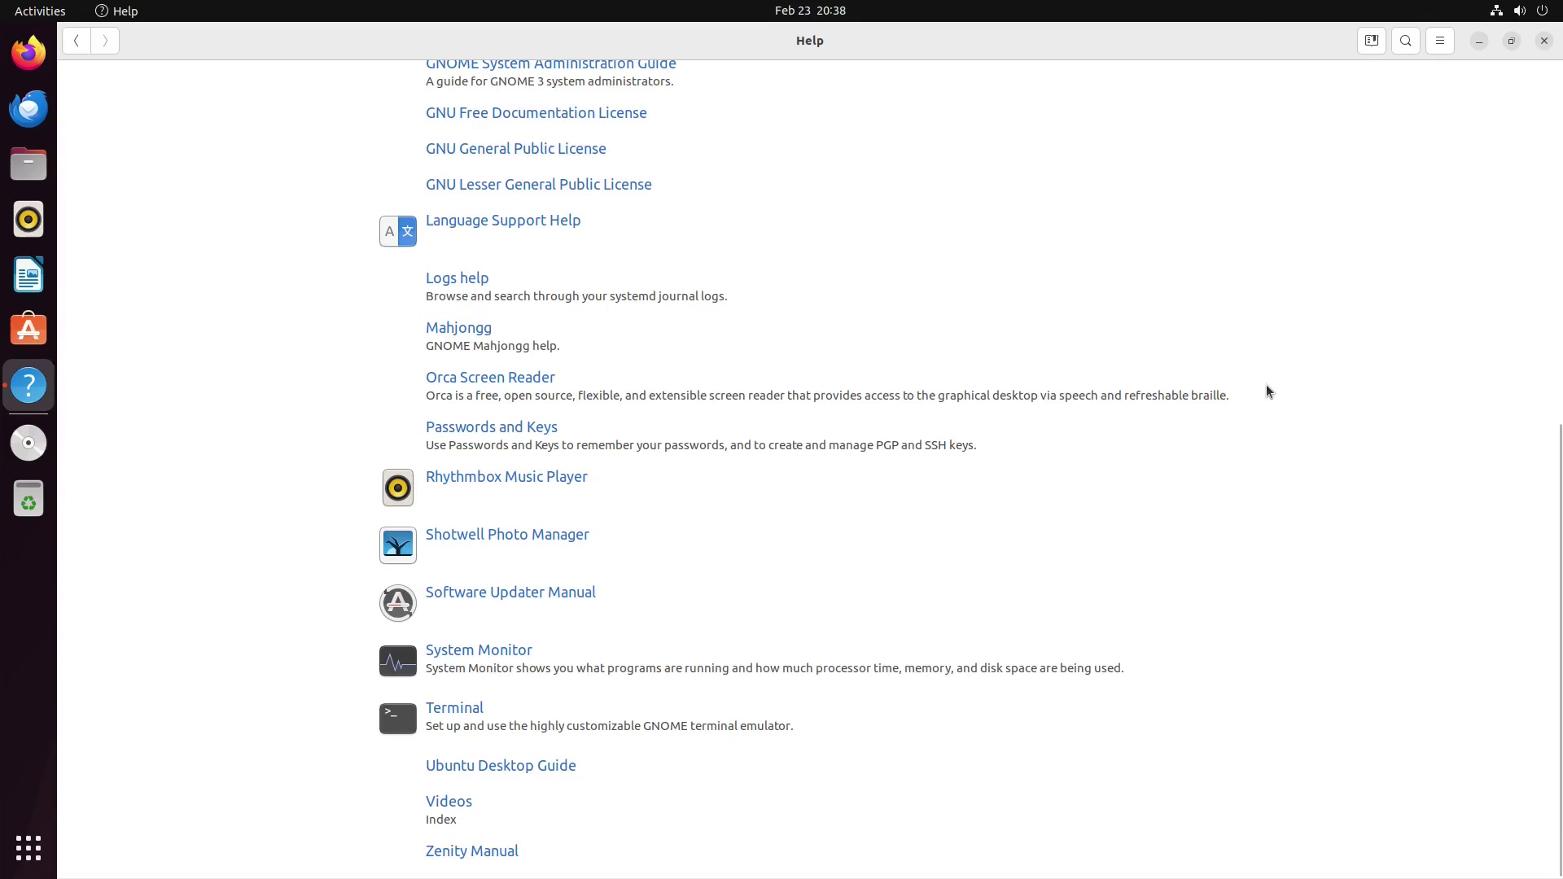
pyautogui.scroll(8, 1274, 435)
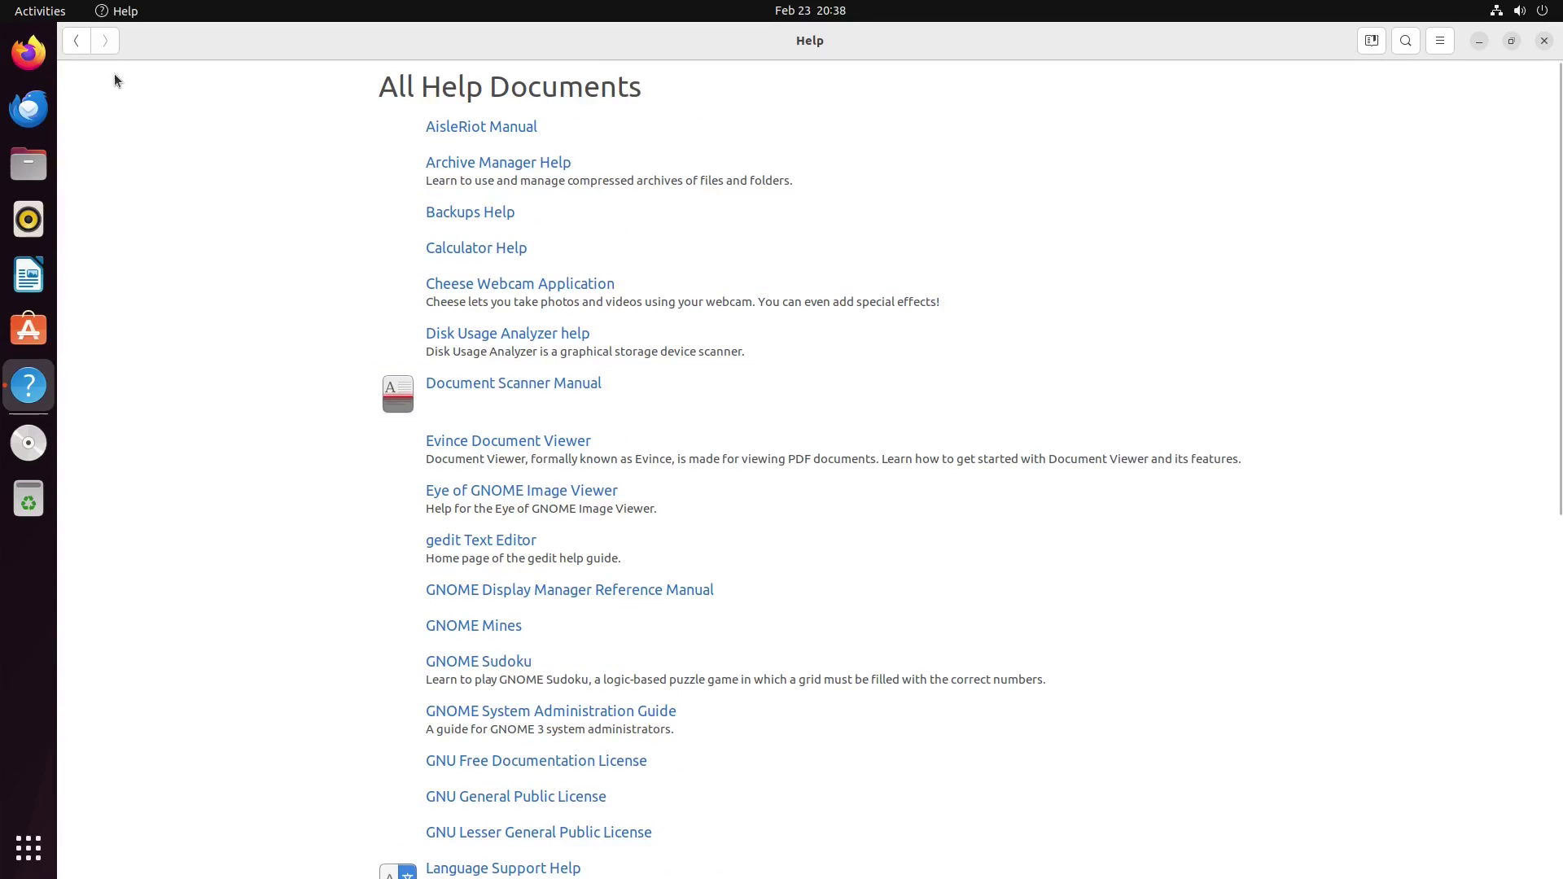
# Step: Return to the Ubuntu Desktop Guide main page, view its license details, and close Help
pyautogui.click(78, 41)
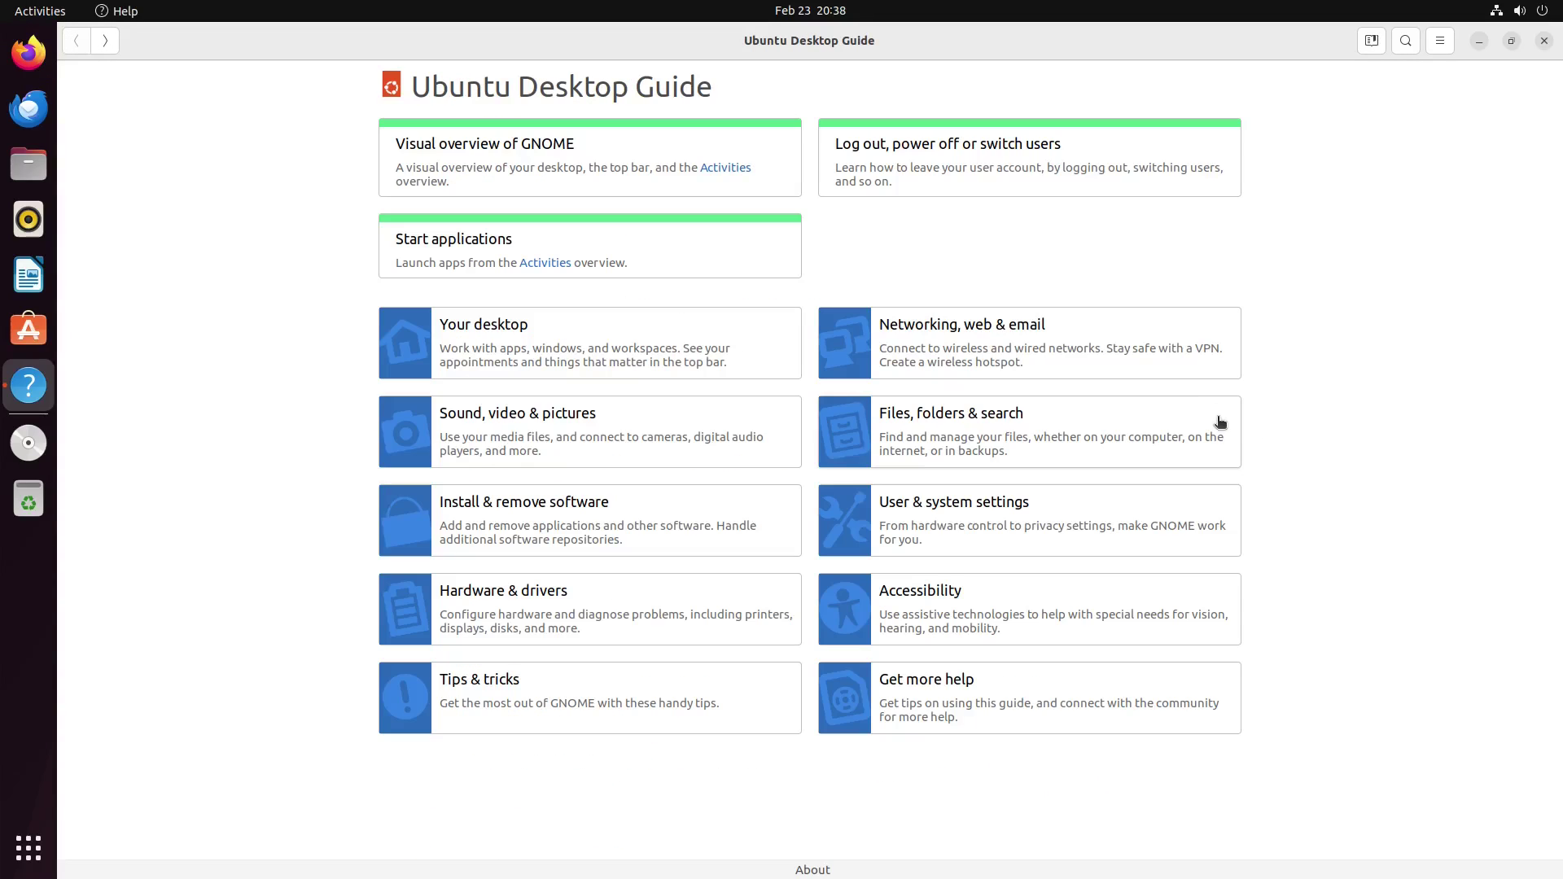
pyautogui.click(812, 871)
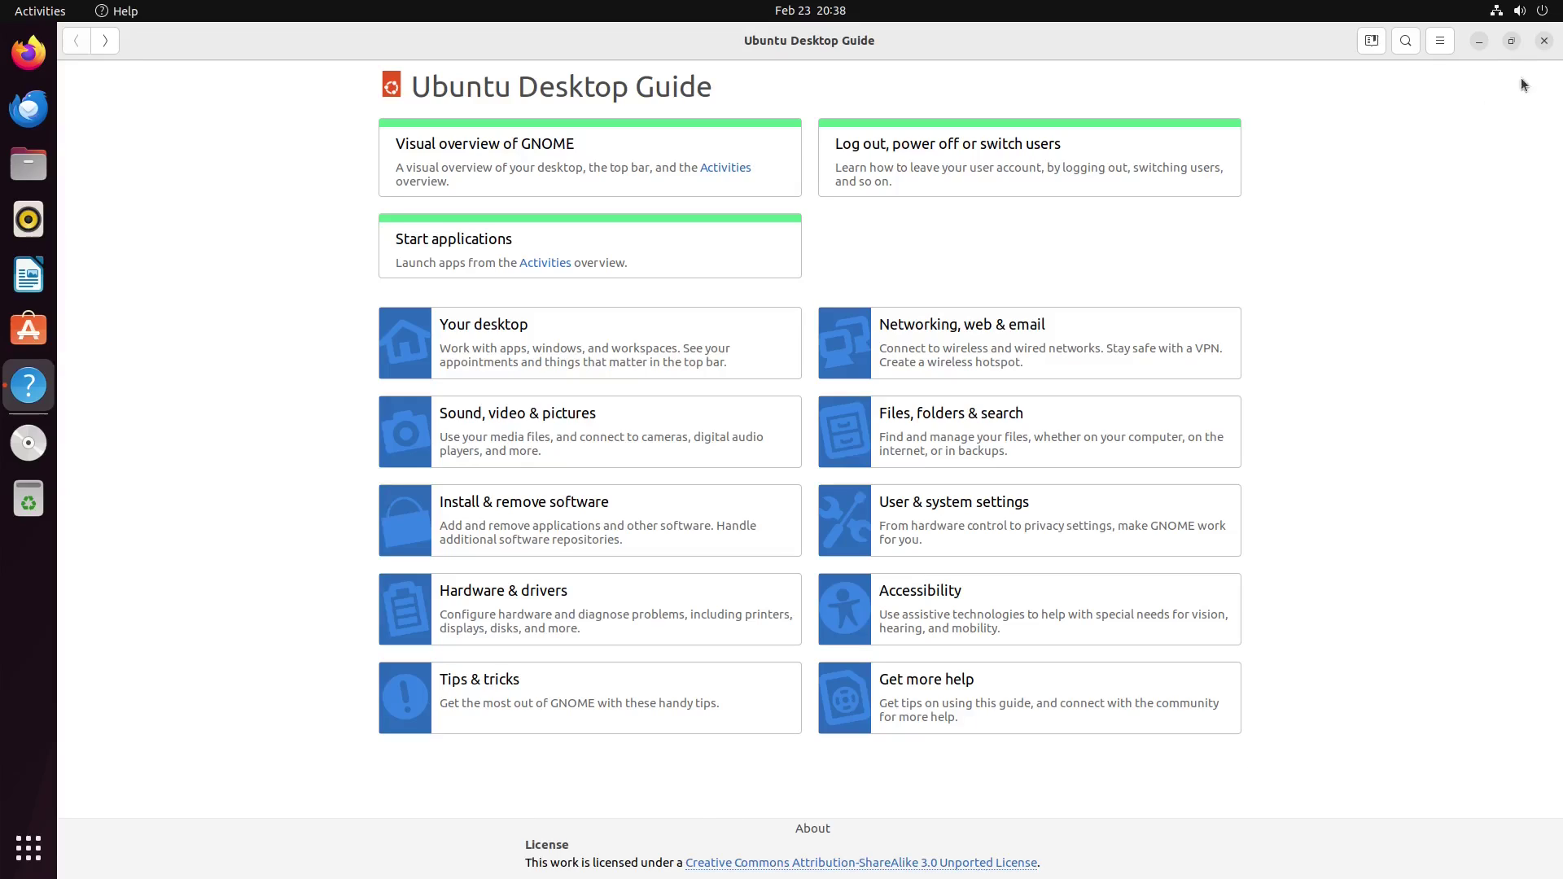
pyautogui.click(1440, 41)
pyautogui.click(1440, 42)
pyautogui.click(1543, 42)
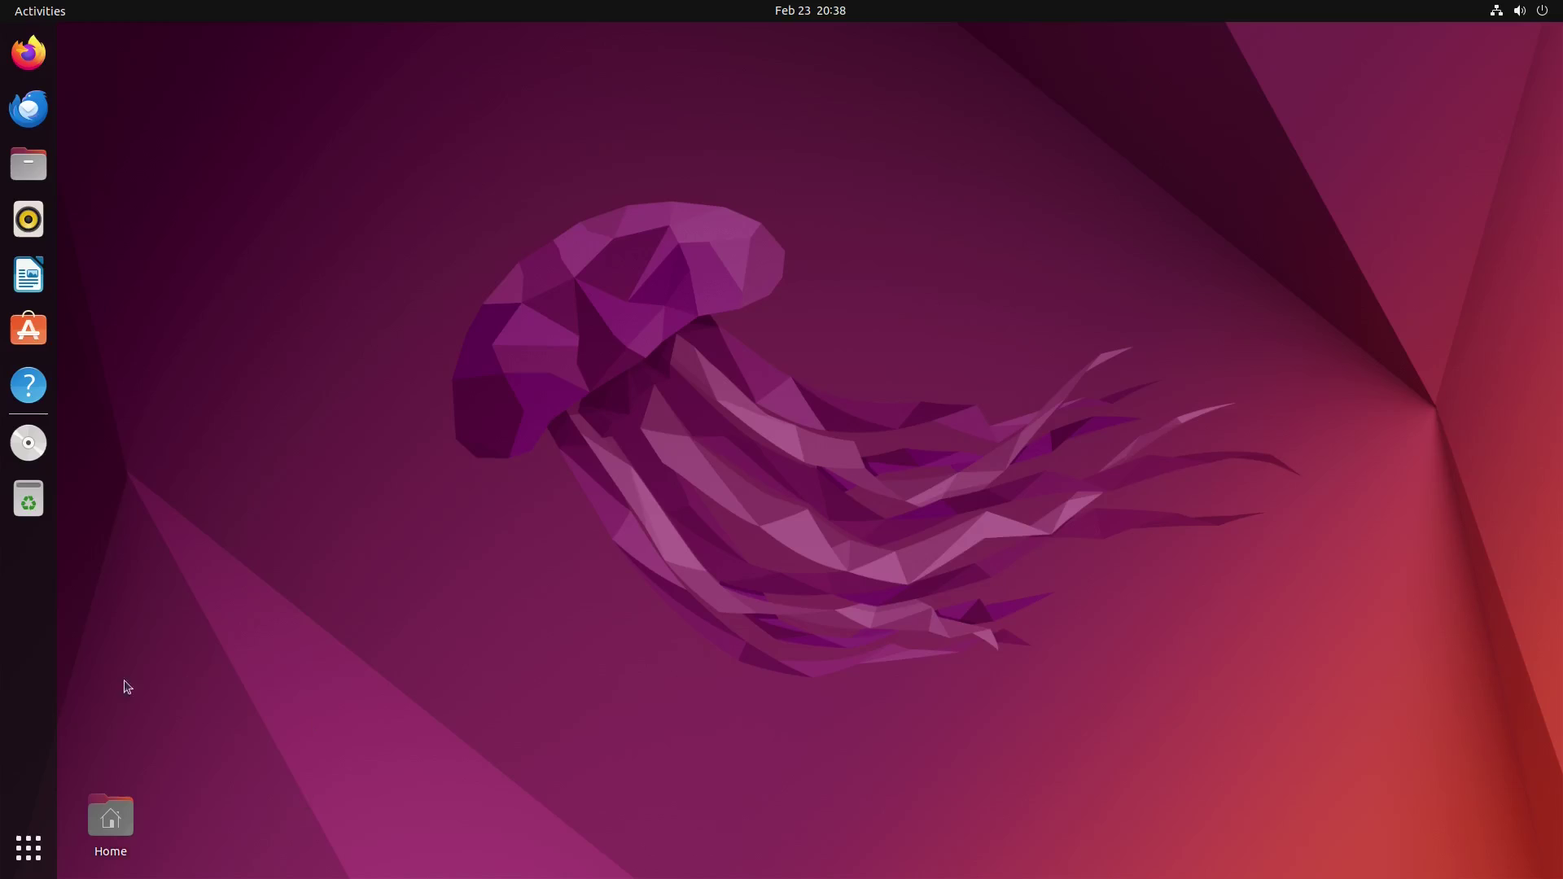
# Step: Launch System Monitor maximized, view the Resources graphs, then show the Processes list
pyautogui.click(27, 848)
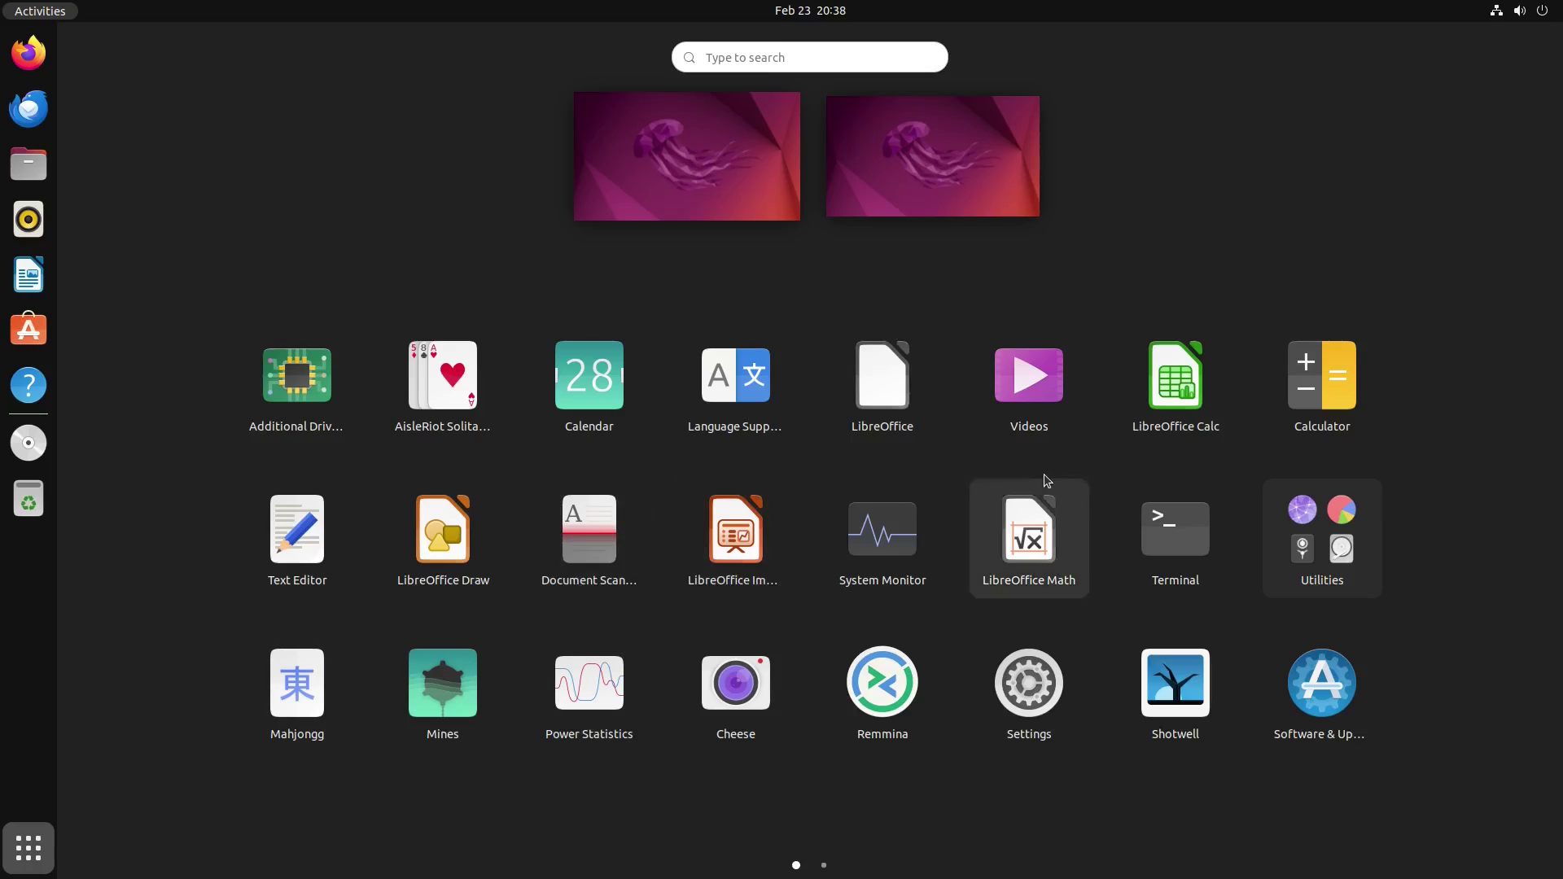
pyautogui.click(877, 533)
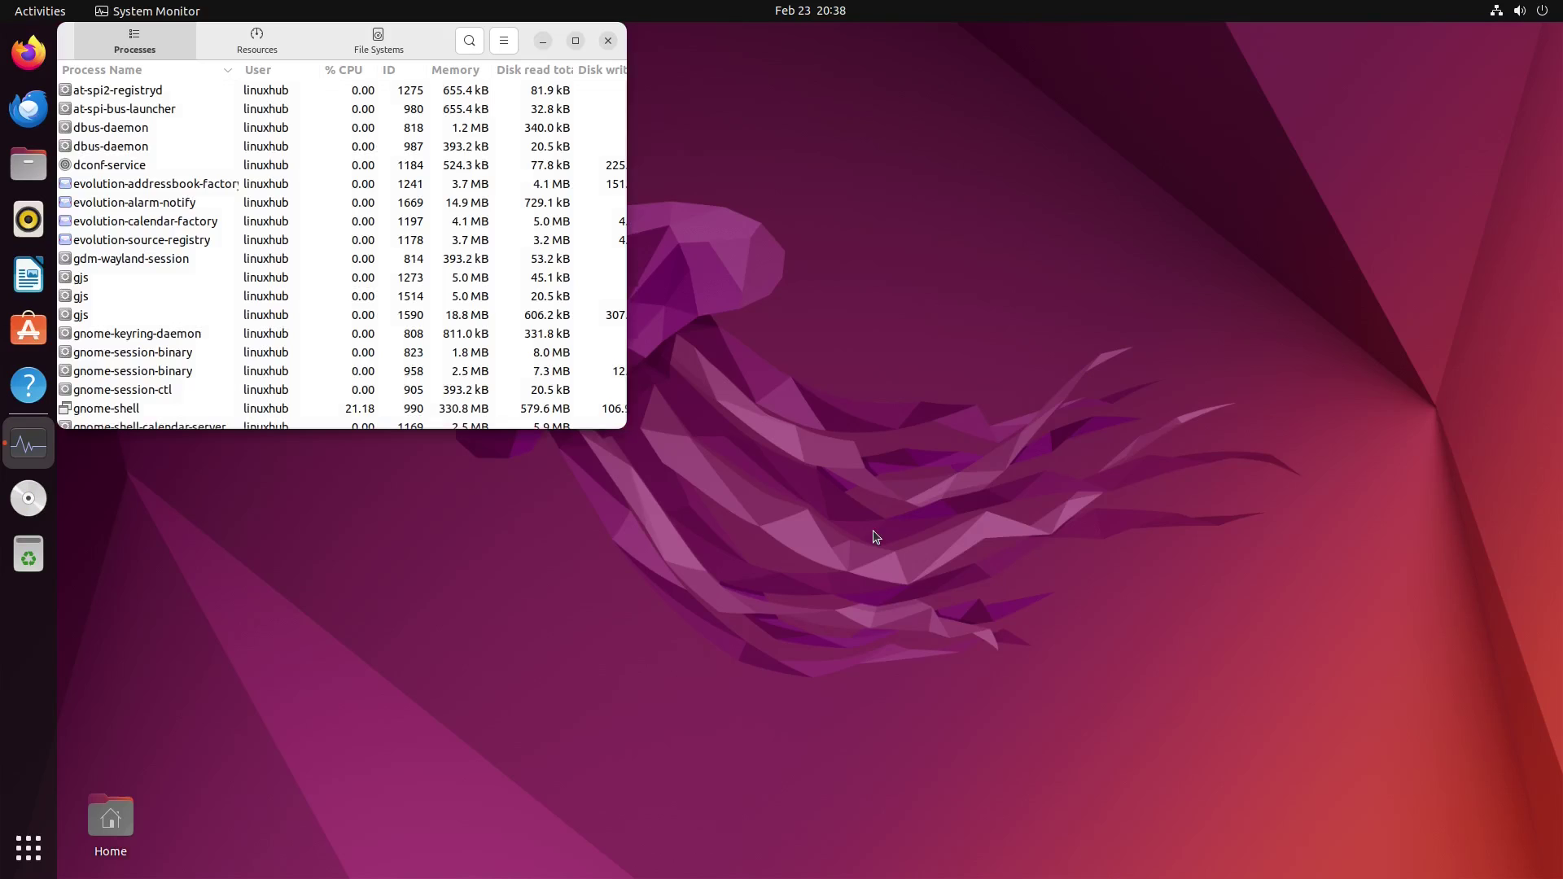
pyautogui.click(308, 35)
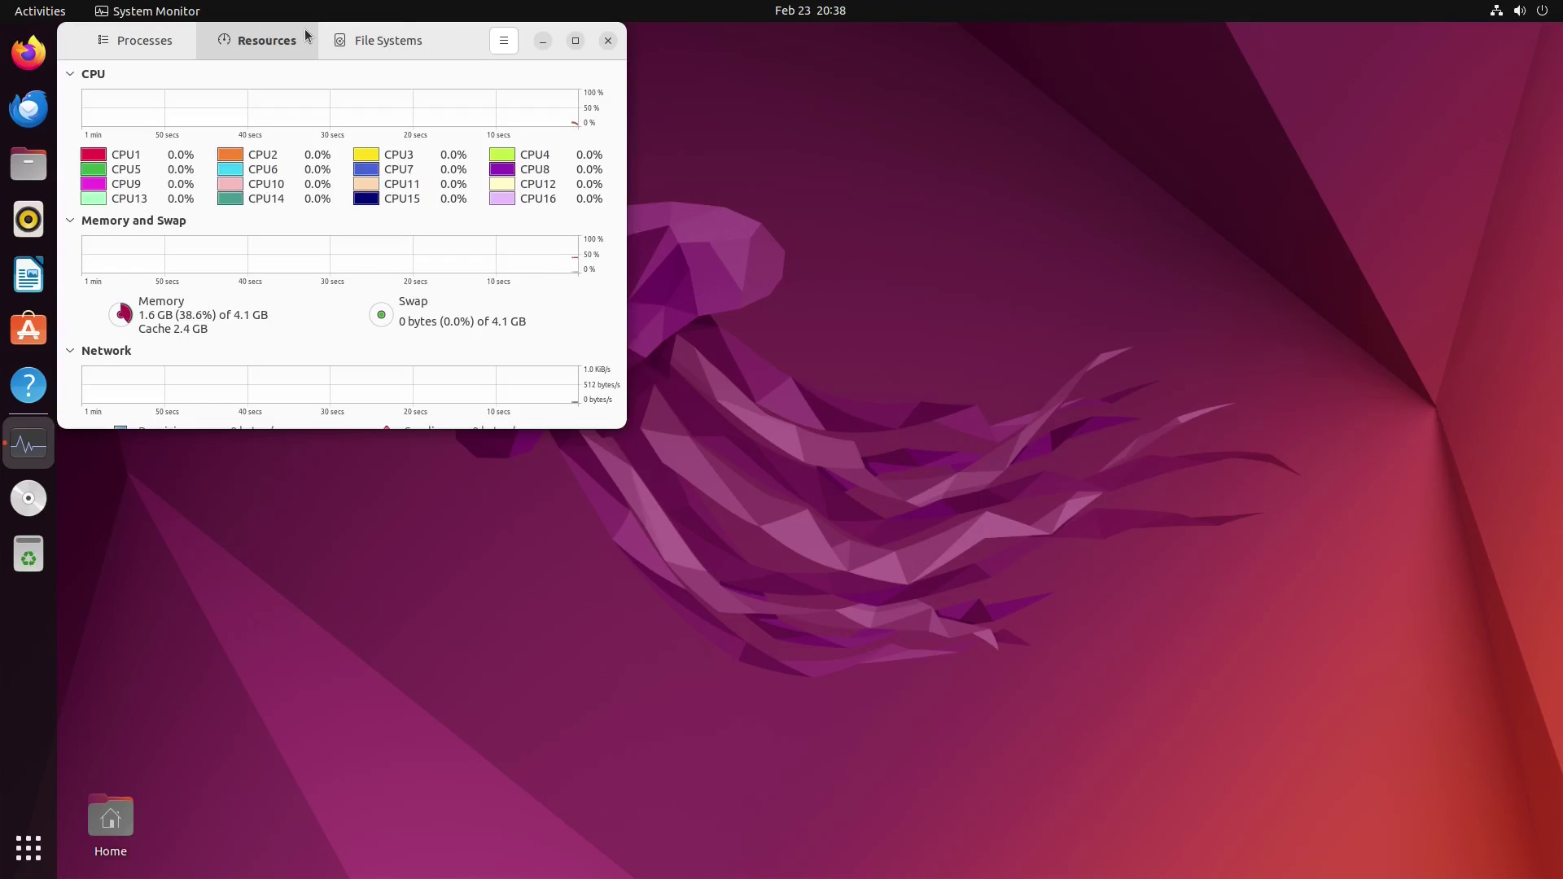
pyautogui.doubleClick(478, 40)
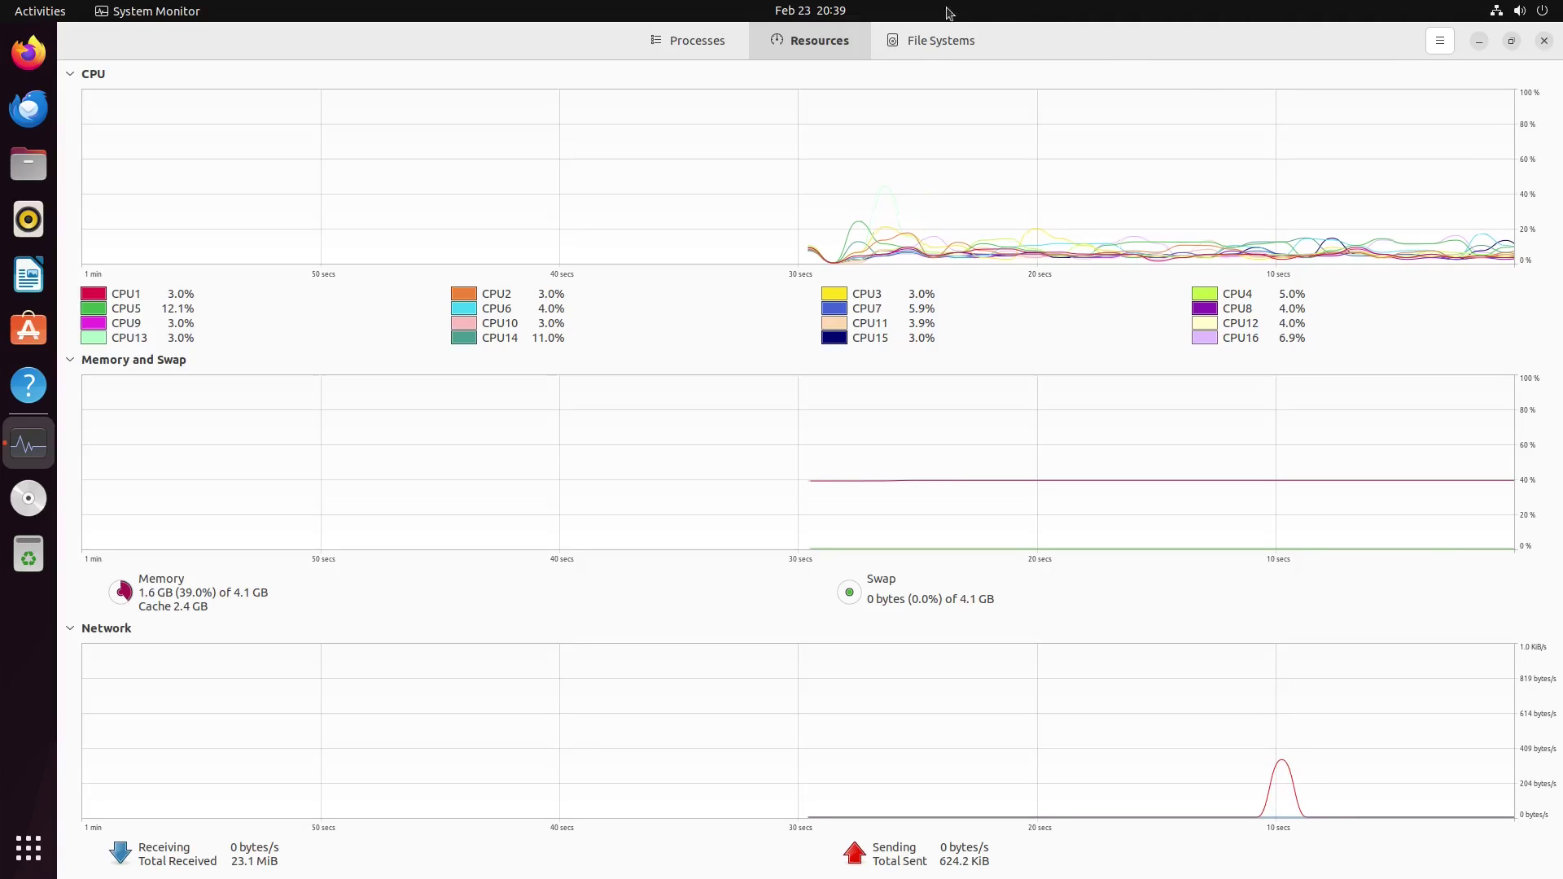
pyautogui.click(693, 43)
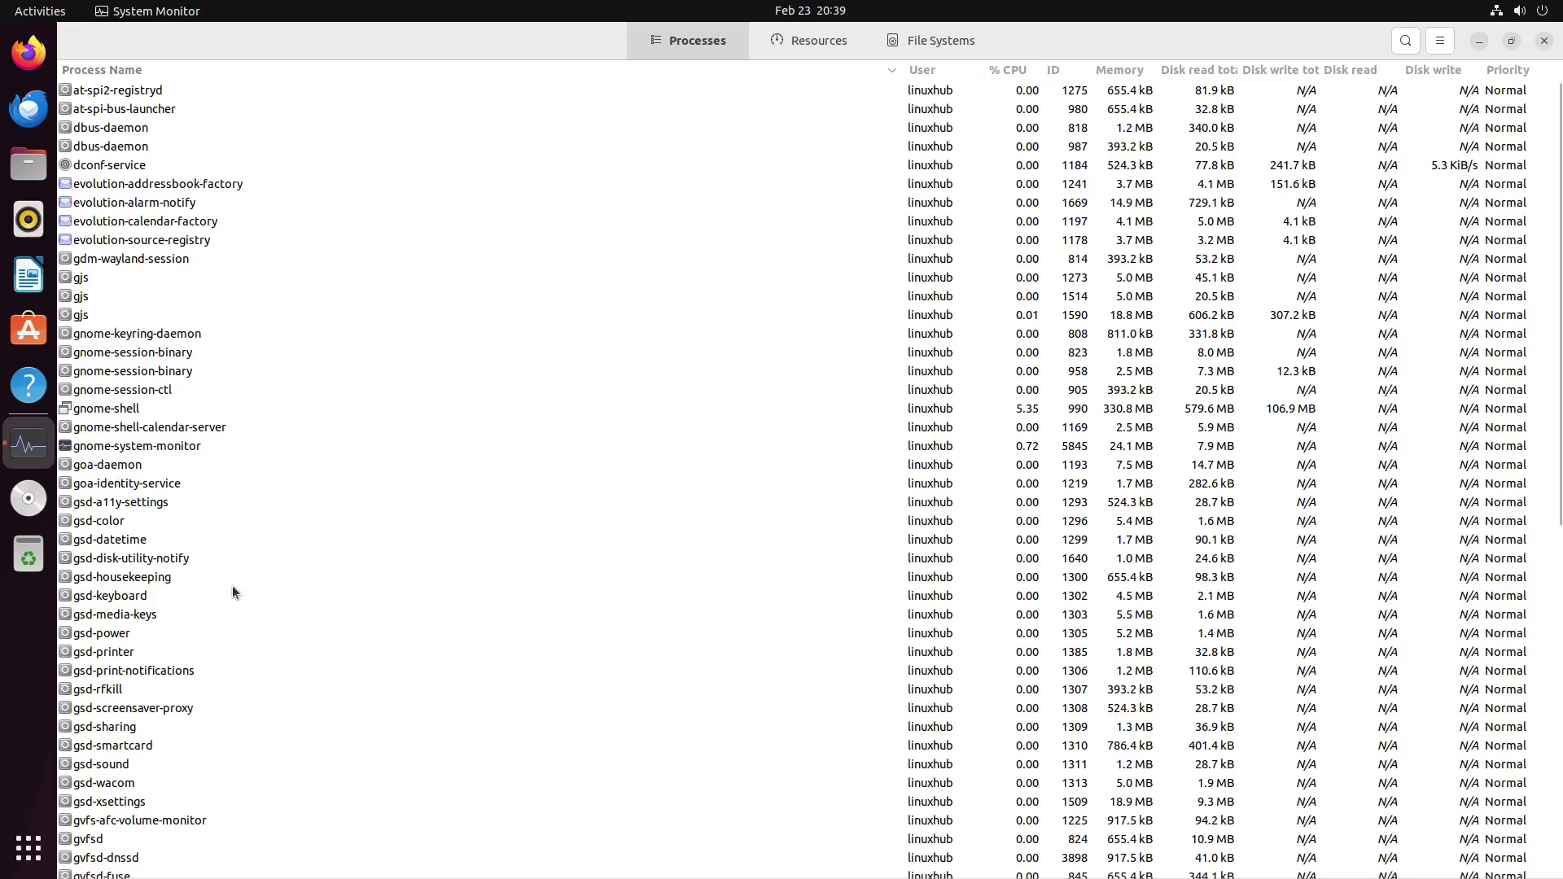
pyautogui.scroll(-10, 445, 314)
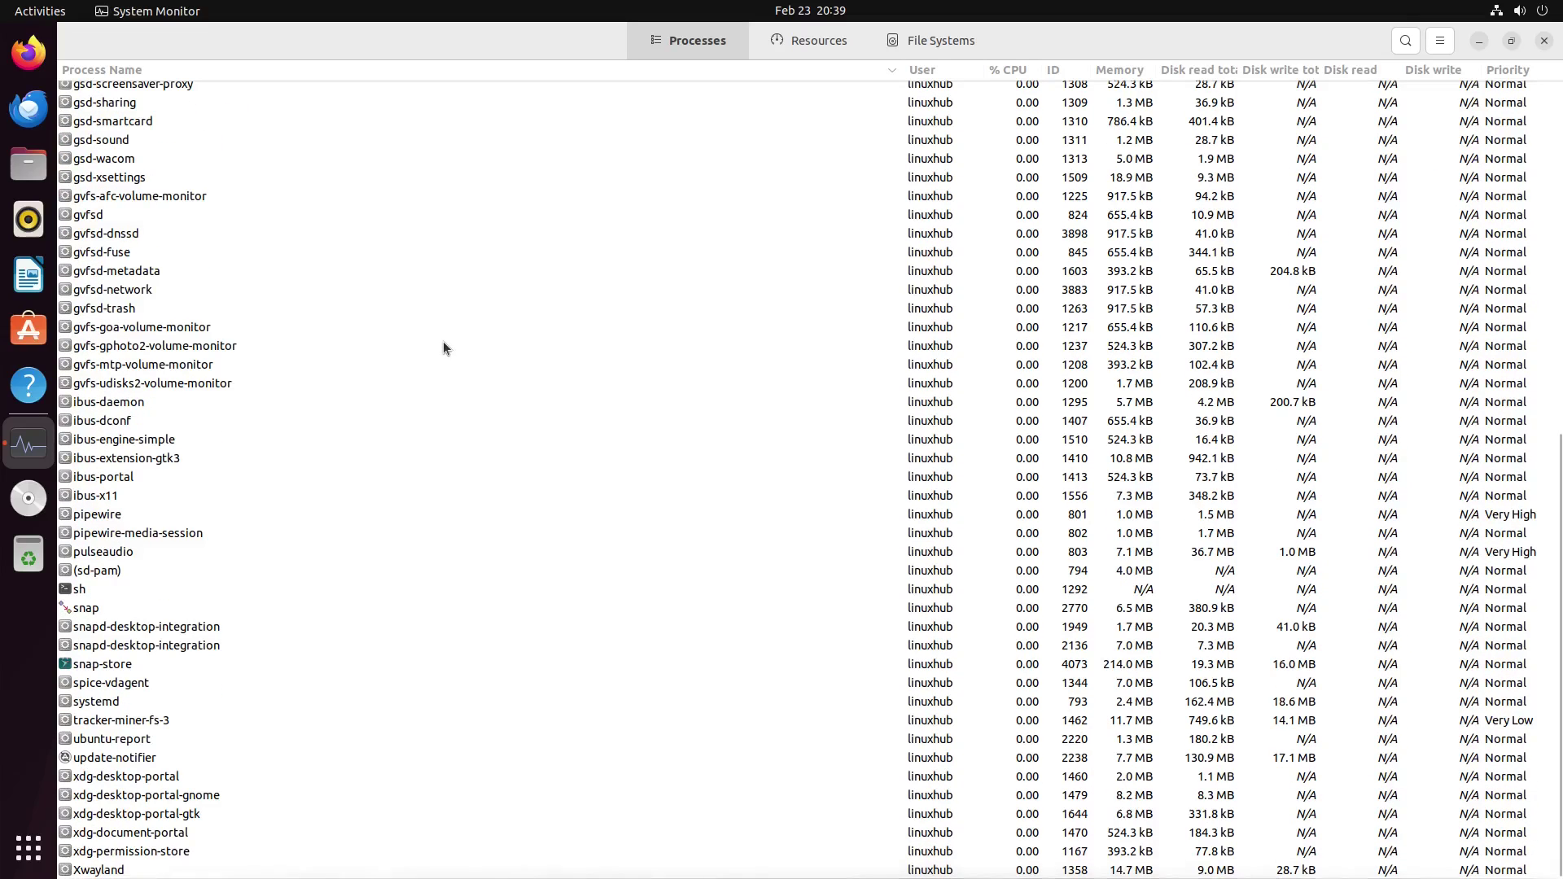
pyautogui.scroll(10, 478, 389)
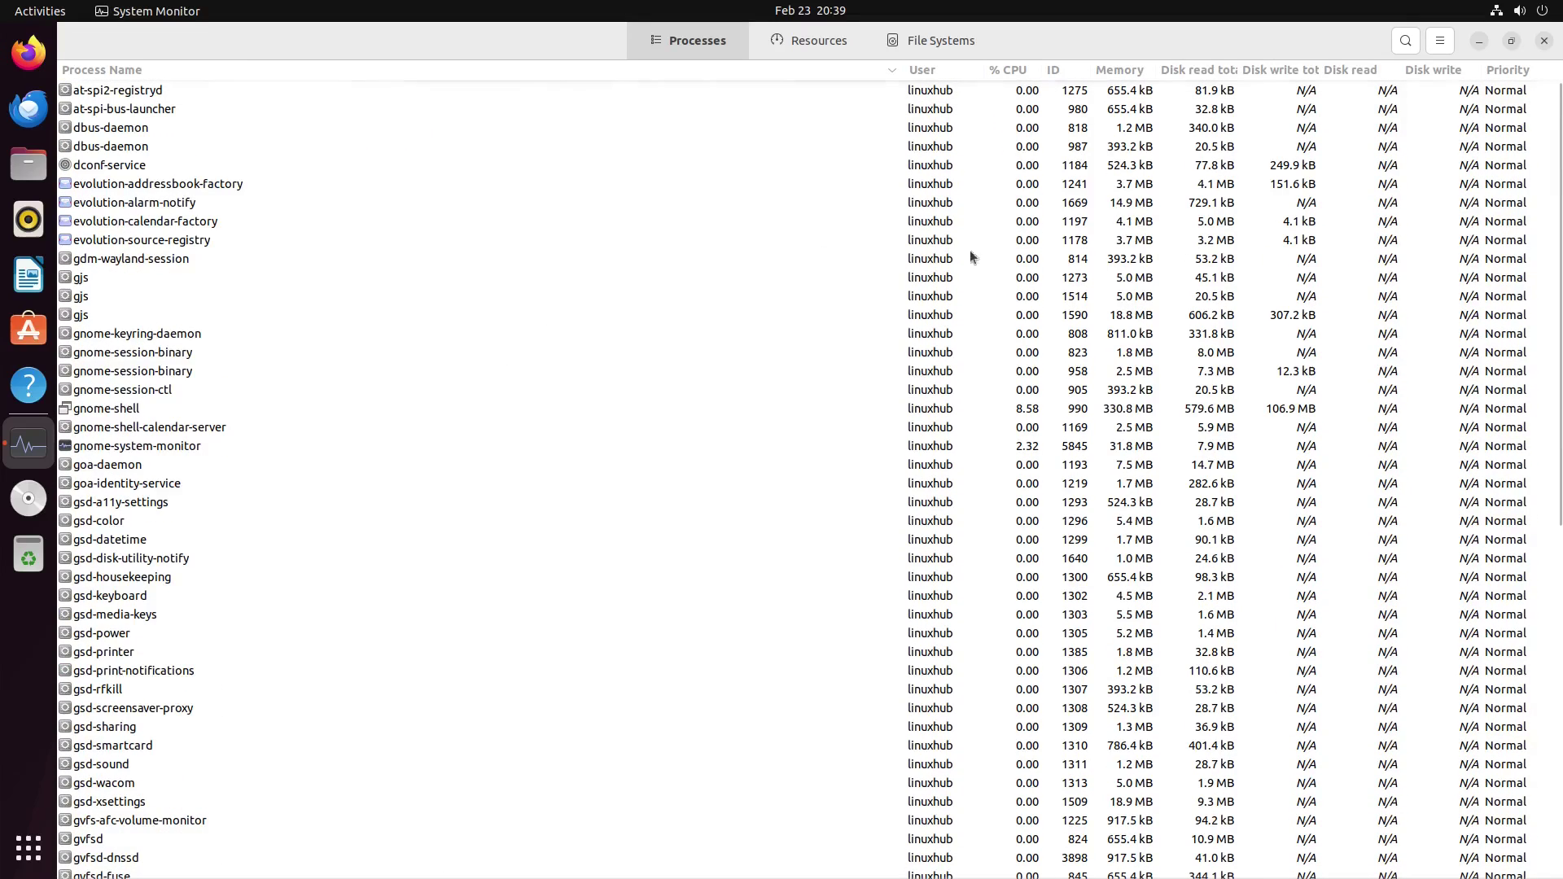
pyautogui.scroll(-10, 659, 335)
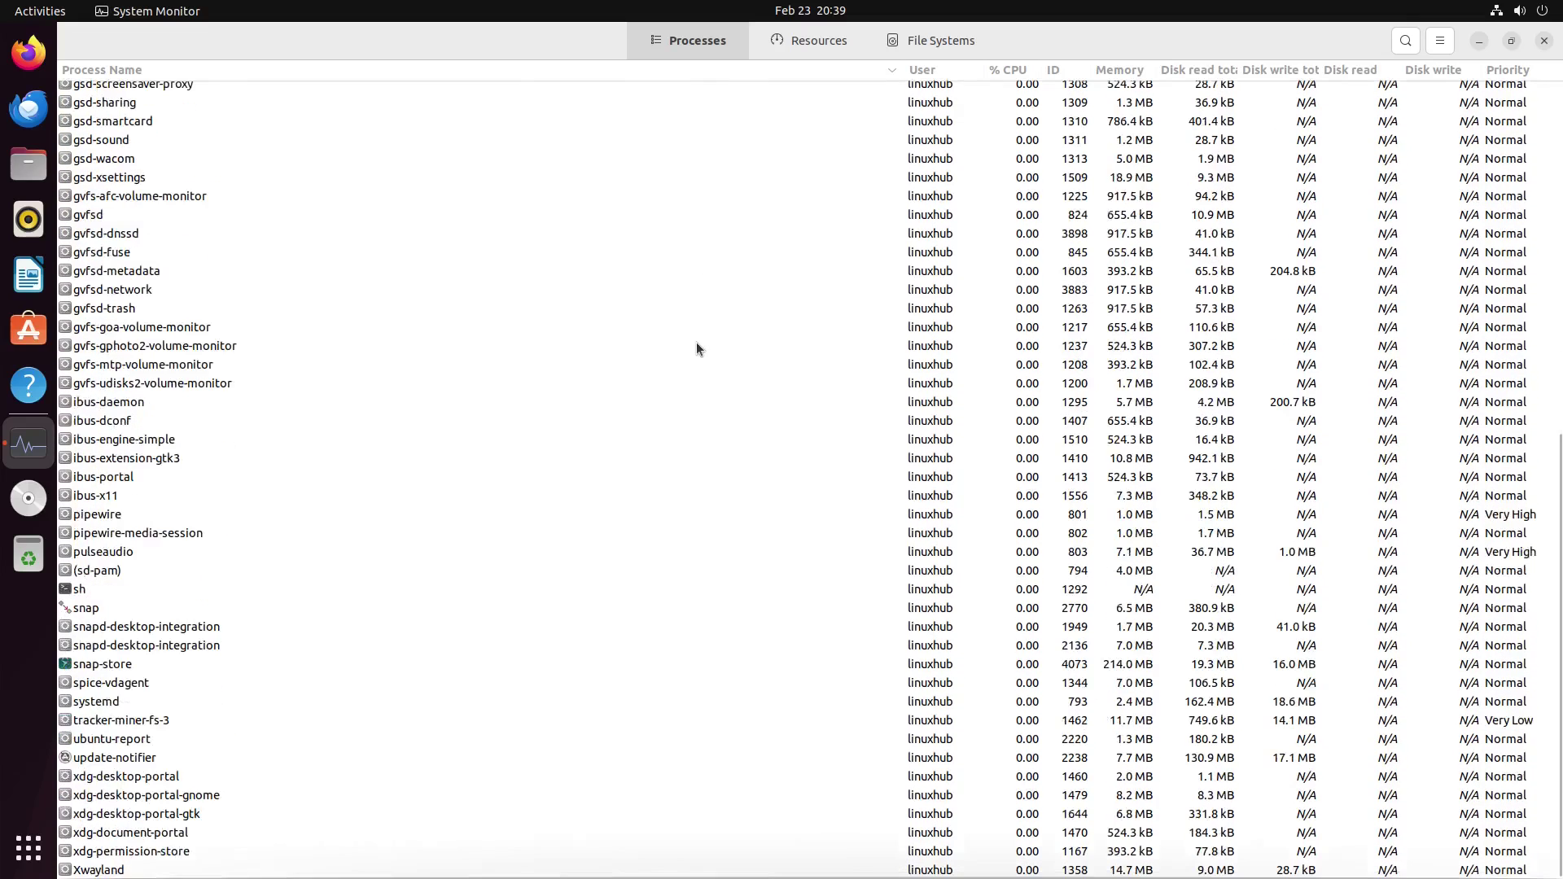
pyautogui.scroll(6, 857, 544)
pyautogui.scroll(4, 846, 505)
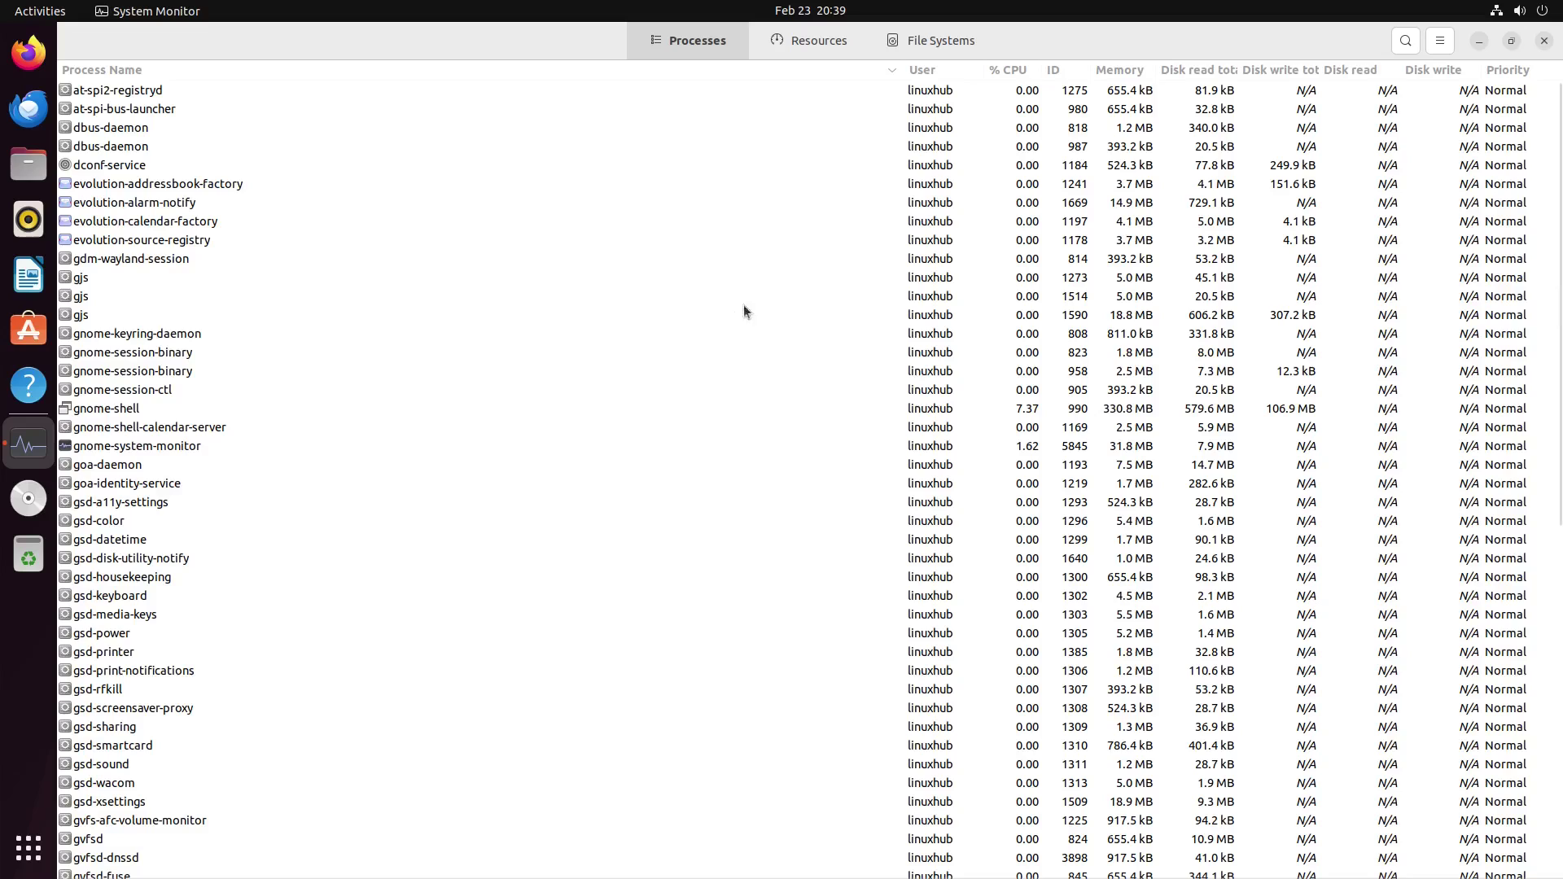
pyautogui.click(1438, 44)
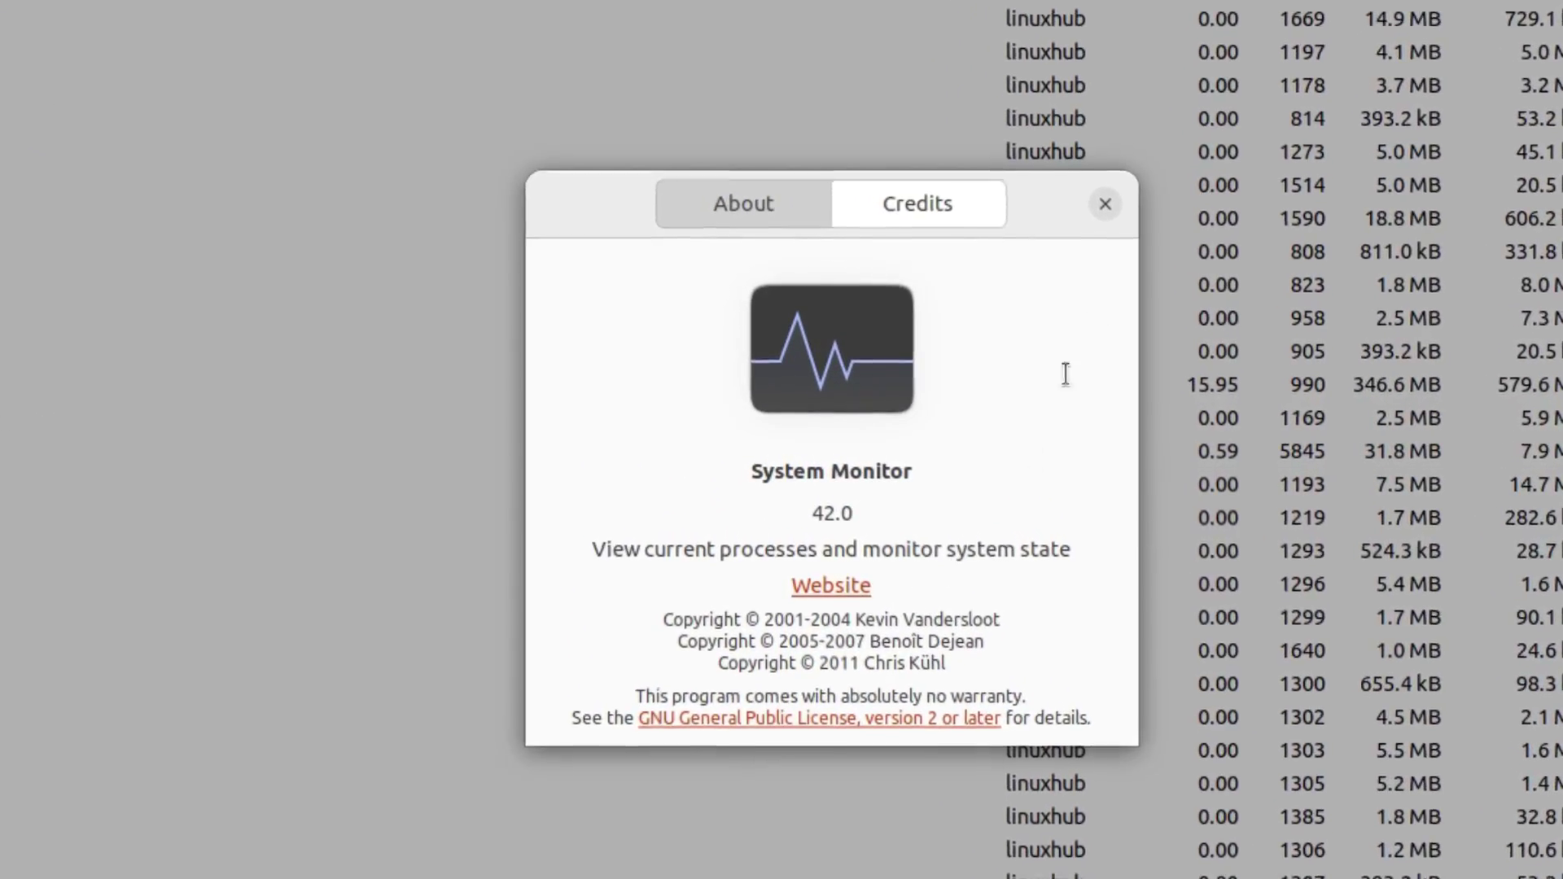
pyautogui.click(1105, 204)
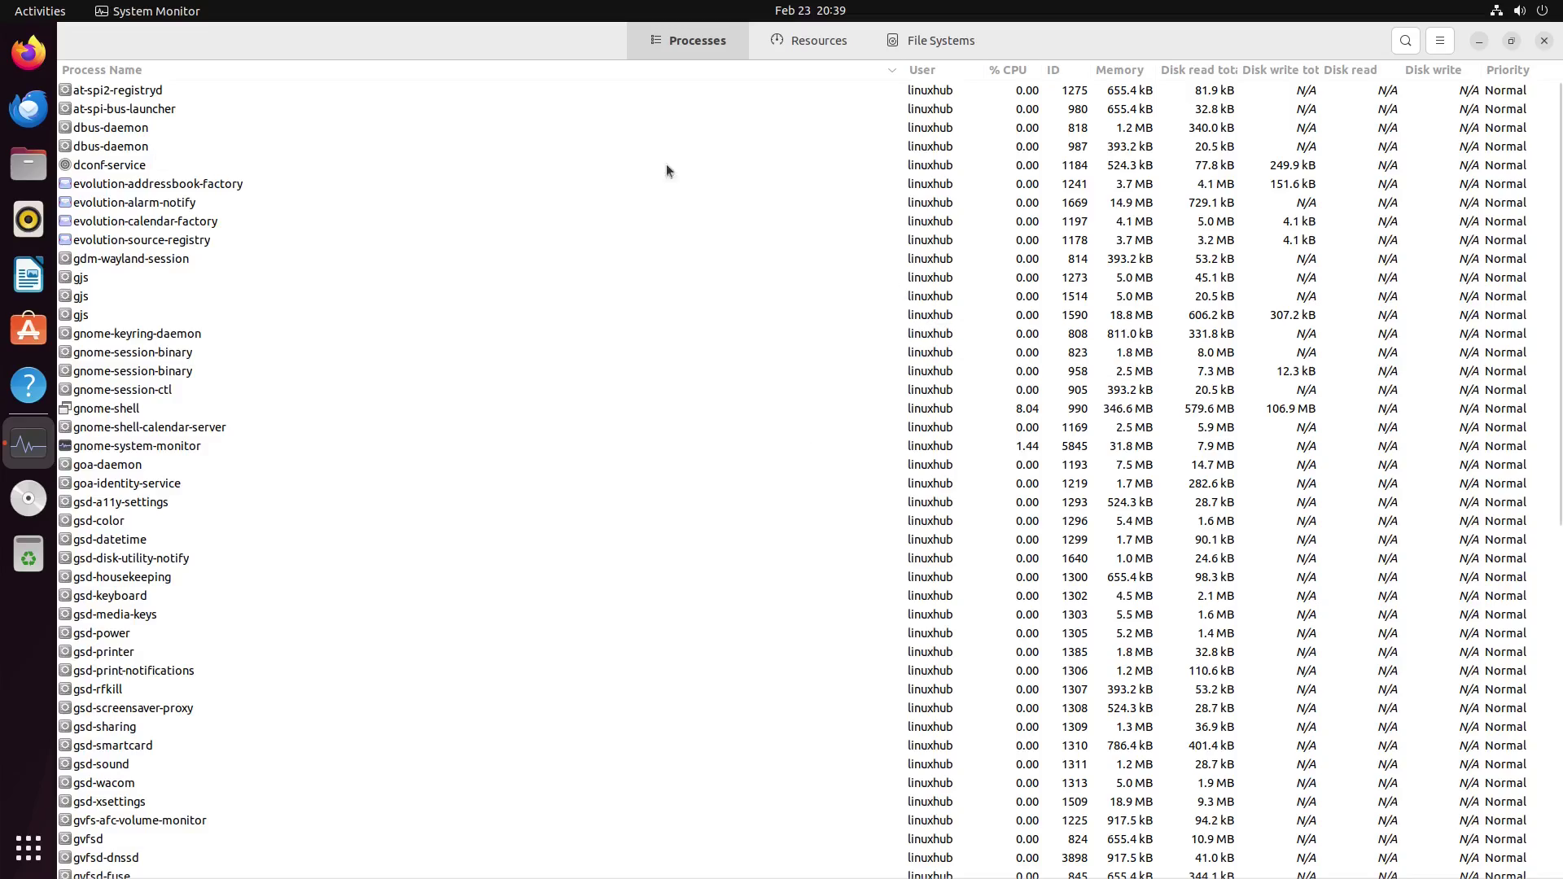
pyautogui.click(1544, 41)
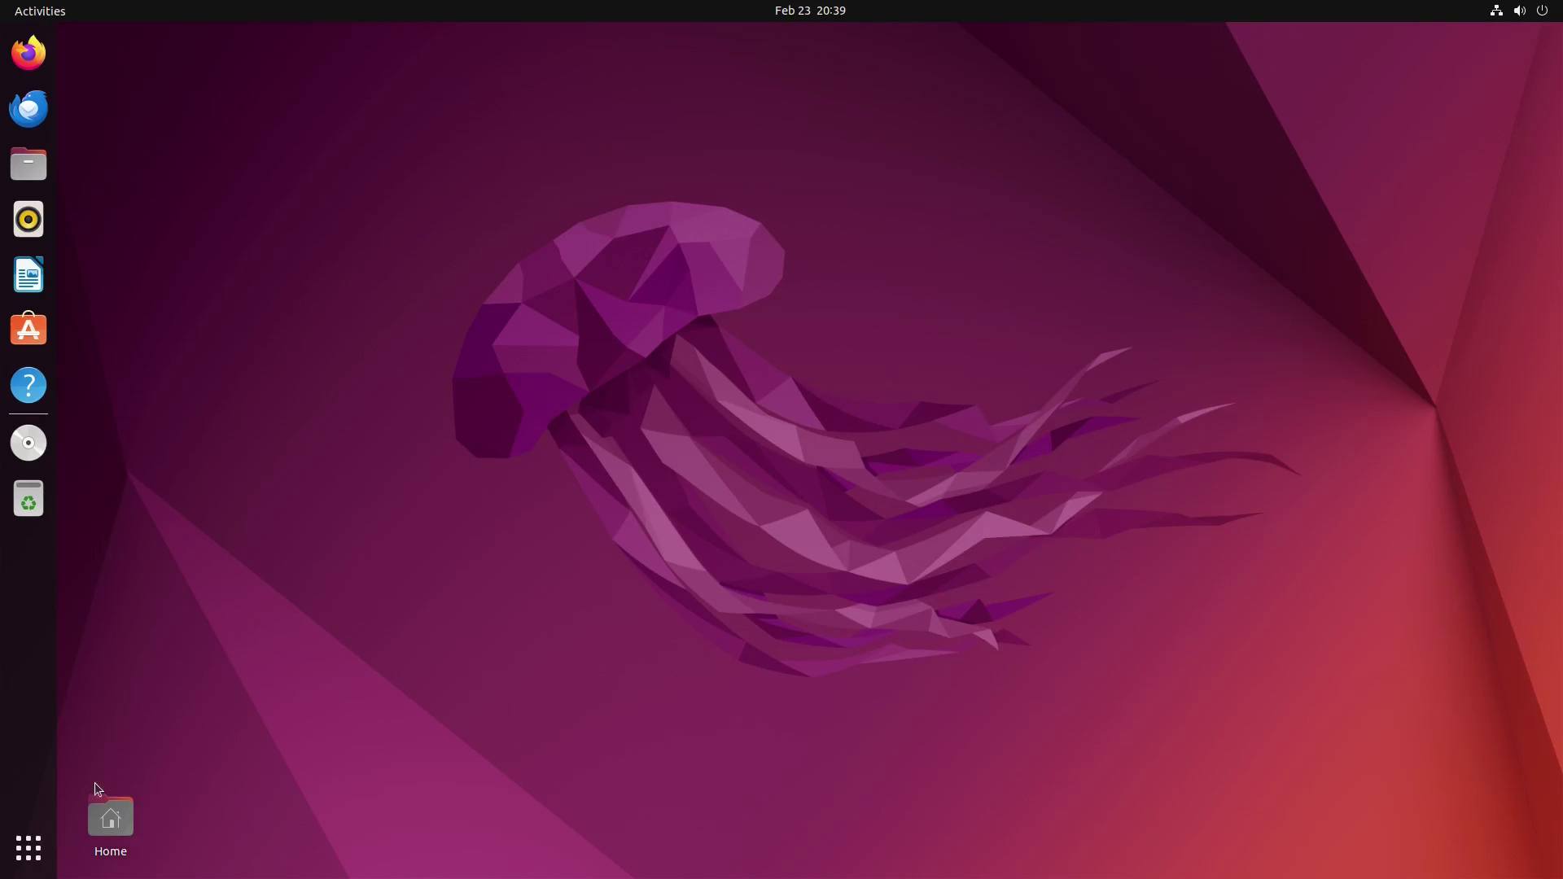
# Step: Launch Terminal from Show Applications and maximize it
pyautogui.click(30, 848)
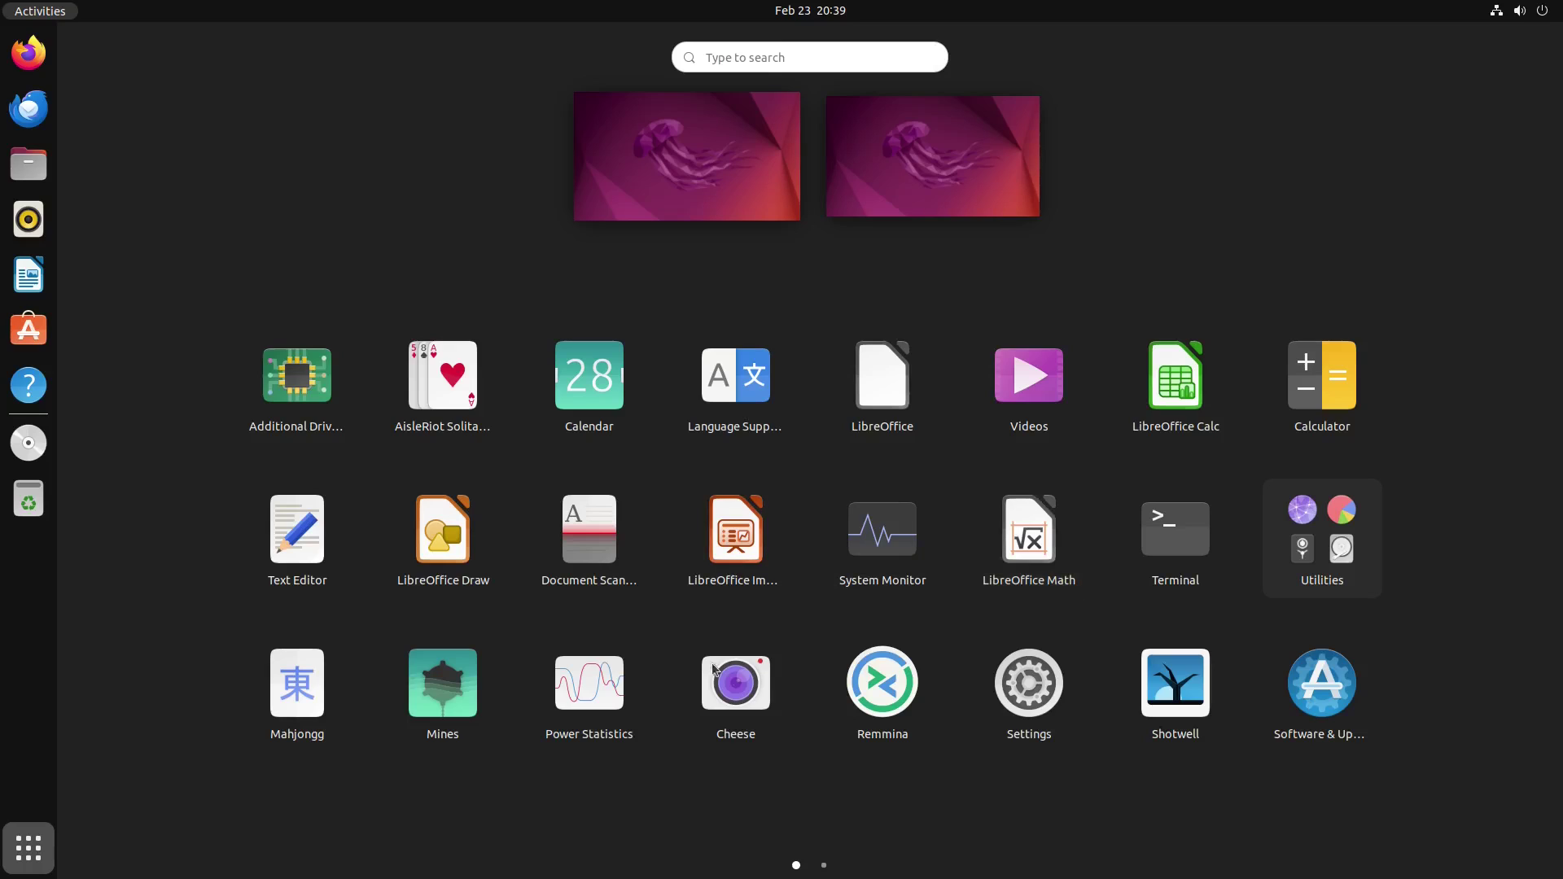
pyautogui.click(1185, 531)
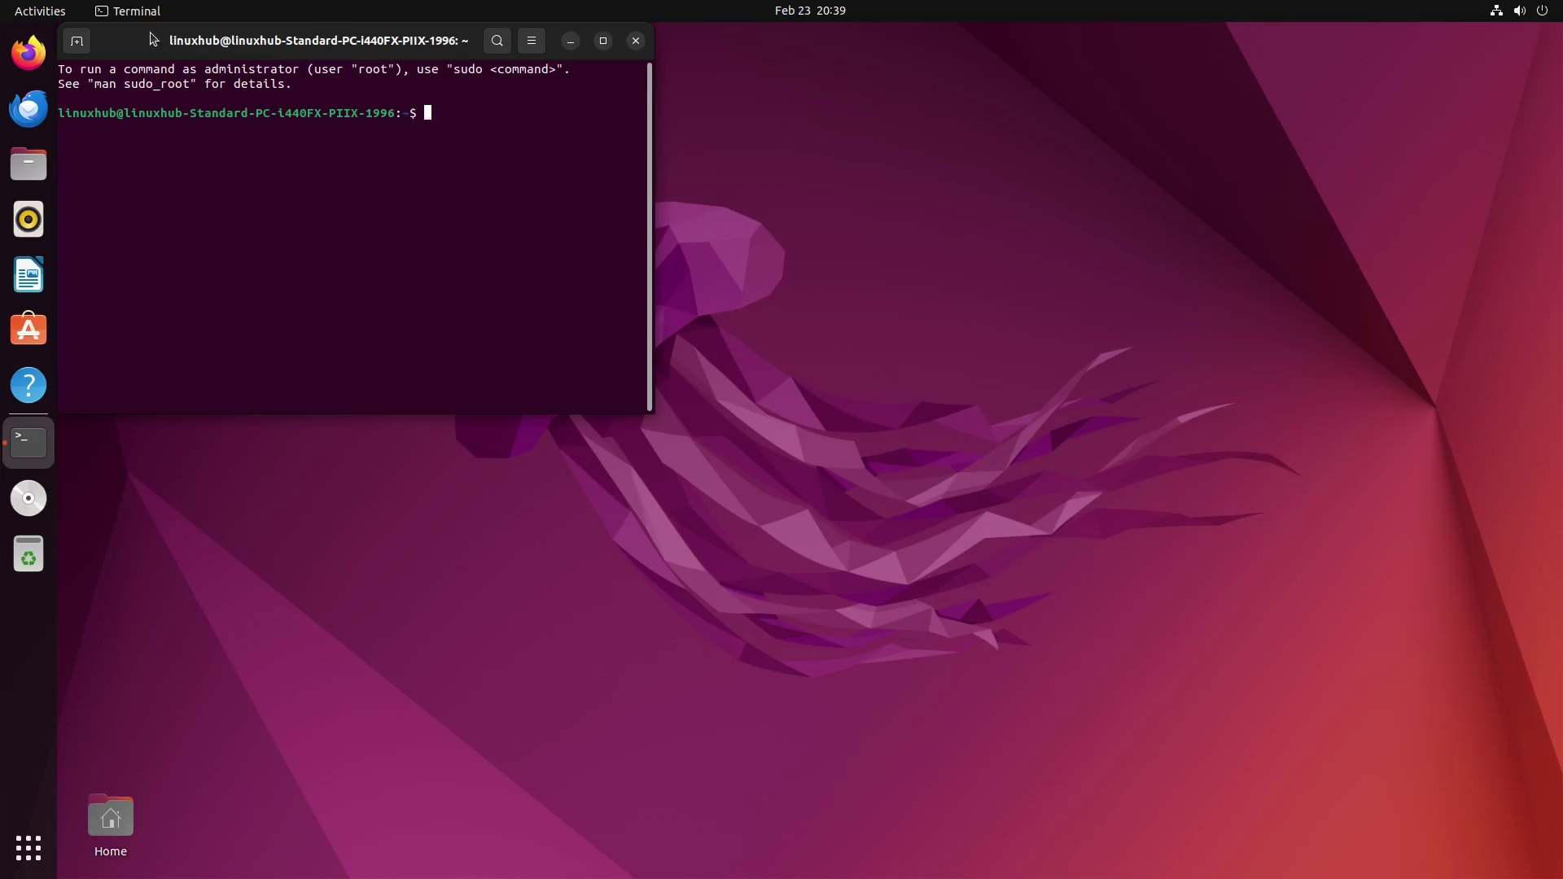
pyautogui.doubleClick(141, 39)
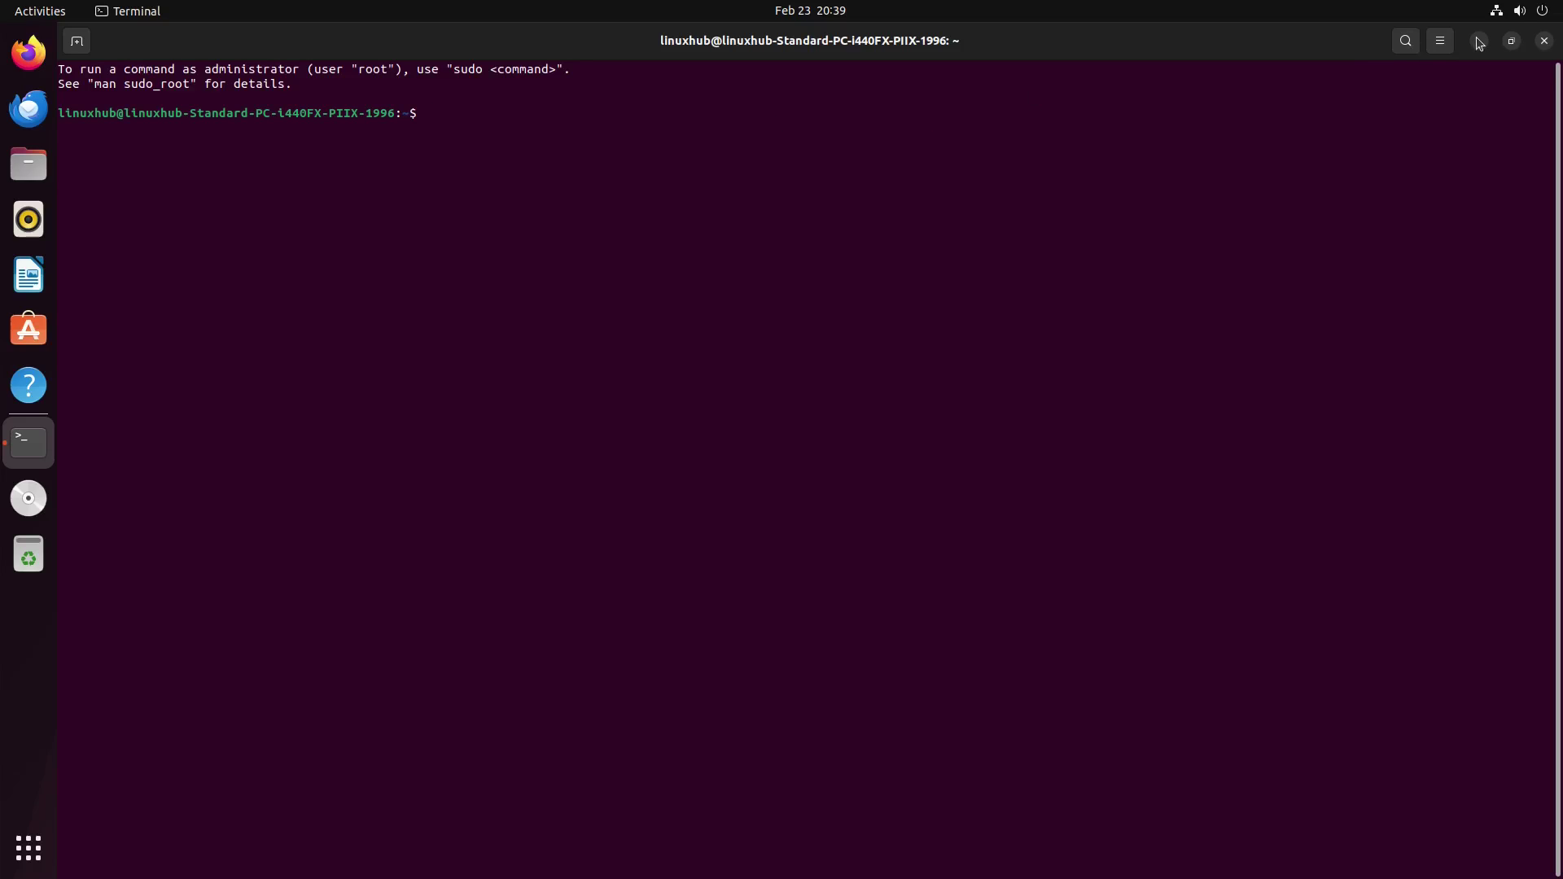
# Step: View GNOME Terminal's About window showing version 3.44.0, then close it
pyautogui.click(1443, 42)
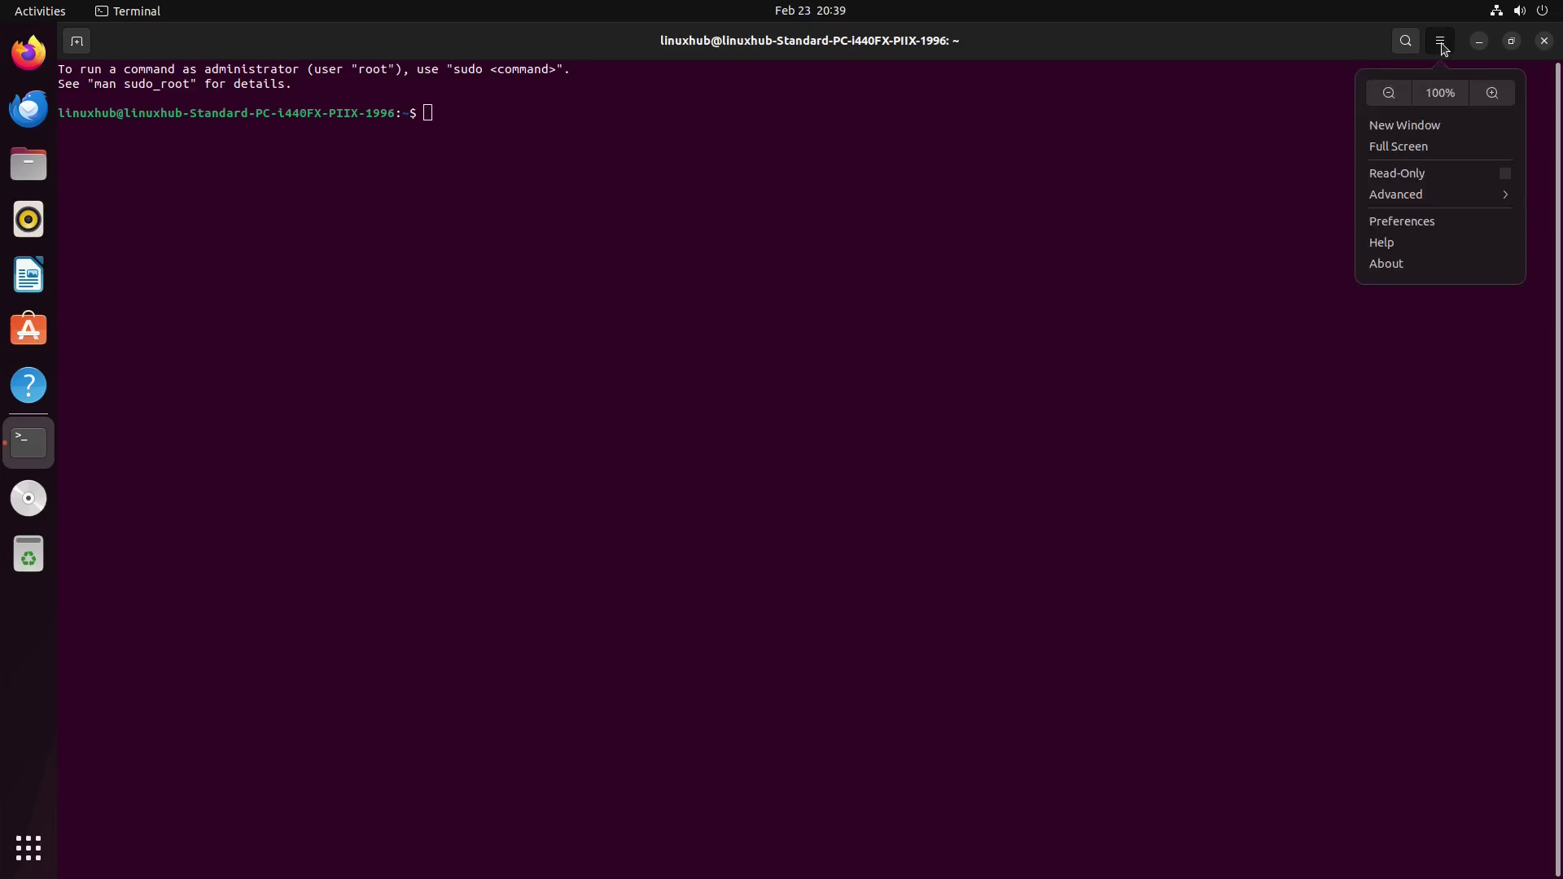
pyautogui.click(1417, 271)
pyautogui.moveTo(196, 80); pyautogui.dragTo(634, 358)
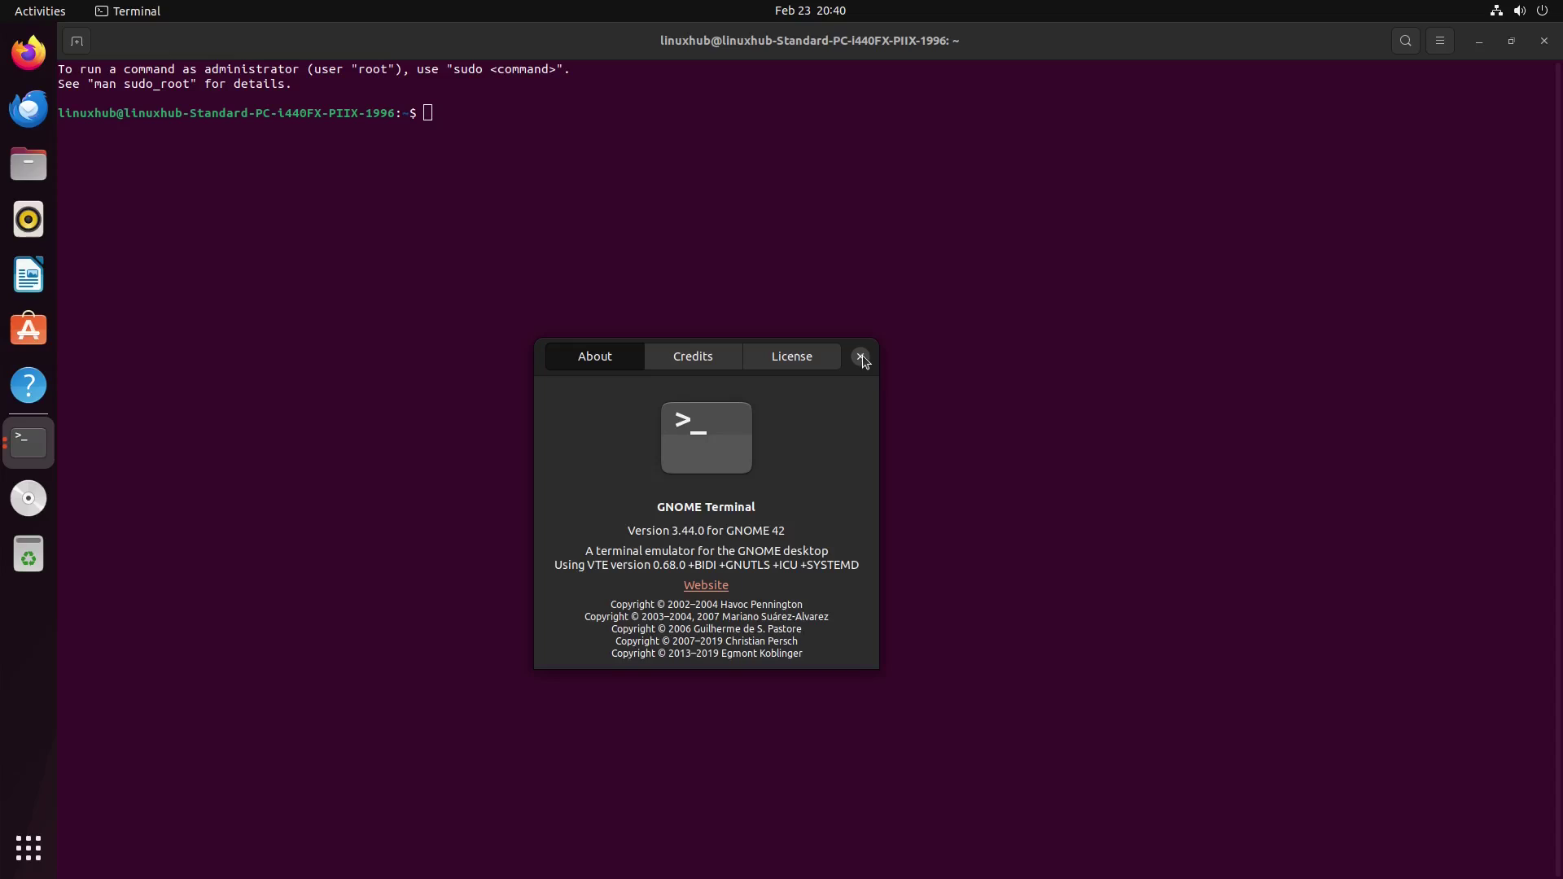
pyautogui.click(1077, 161)
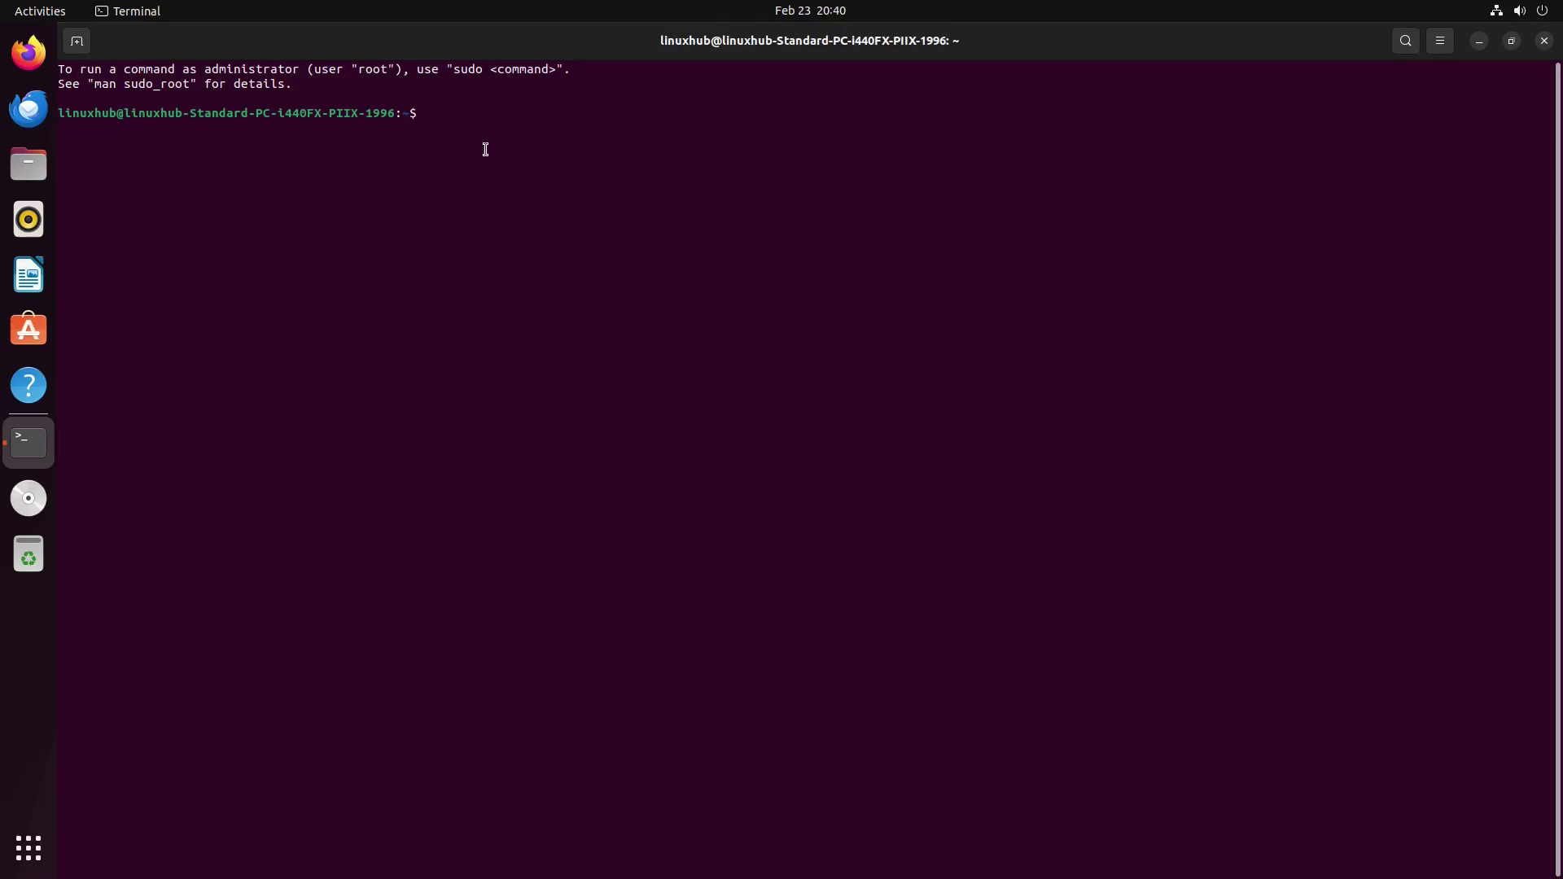
# Step: Try neofetch and htop, then install both with 'sudo apt install htop neofetch -y'
pyautogui.write('neofetch')
pyautogui.press('Return')
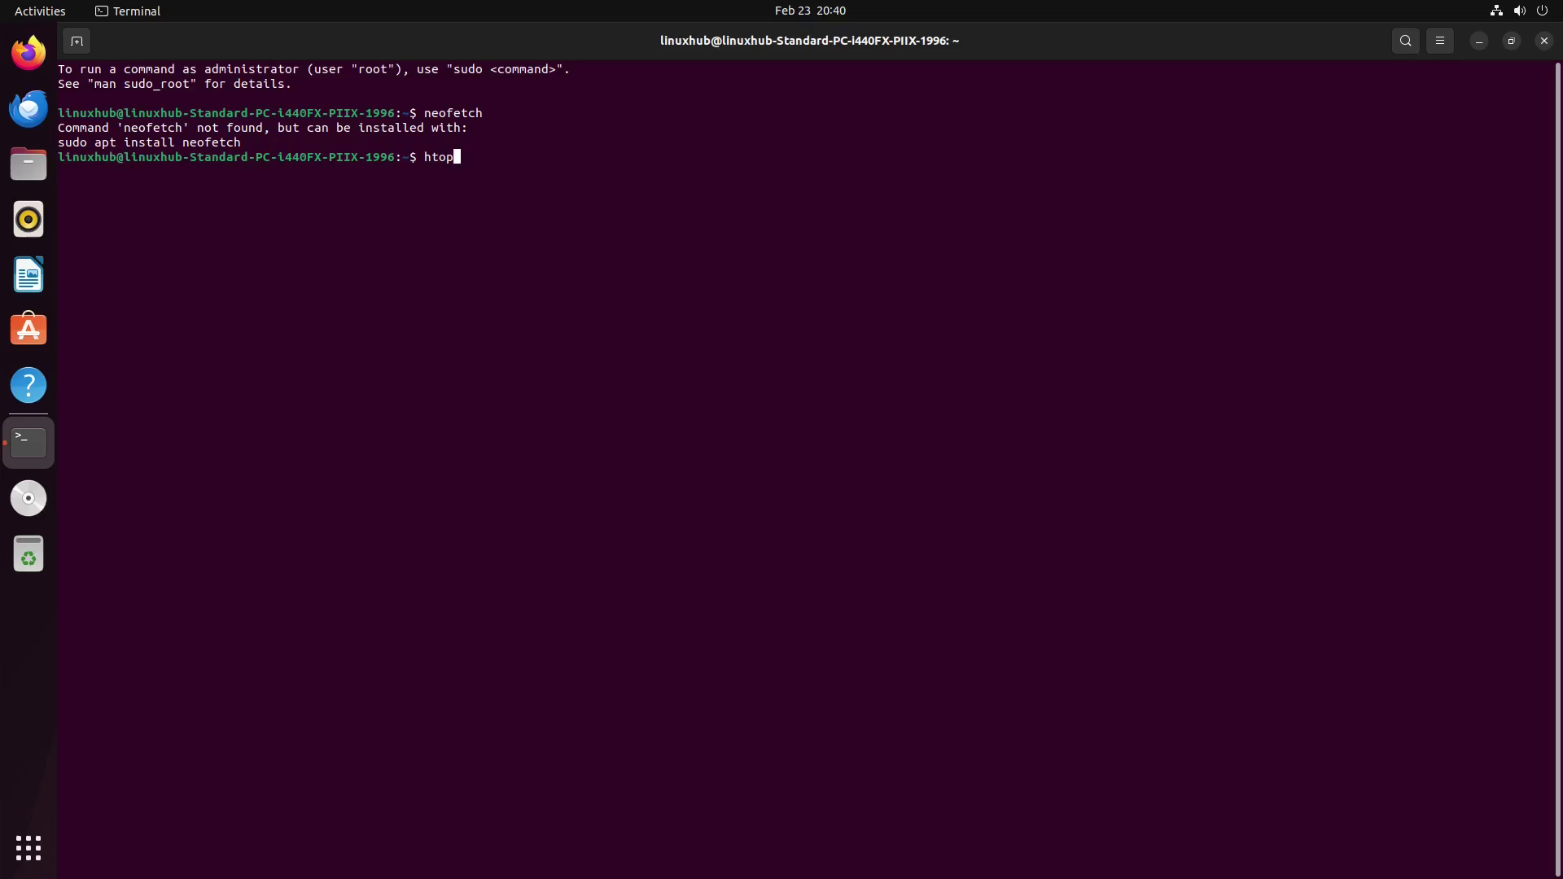
pyautogui.press('Return')
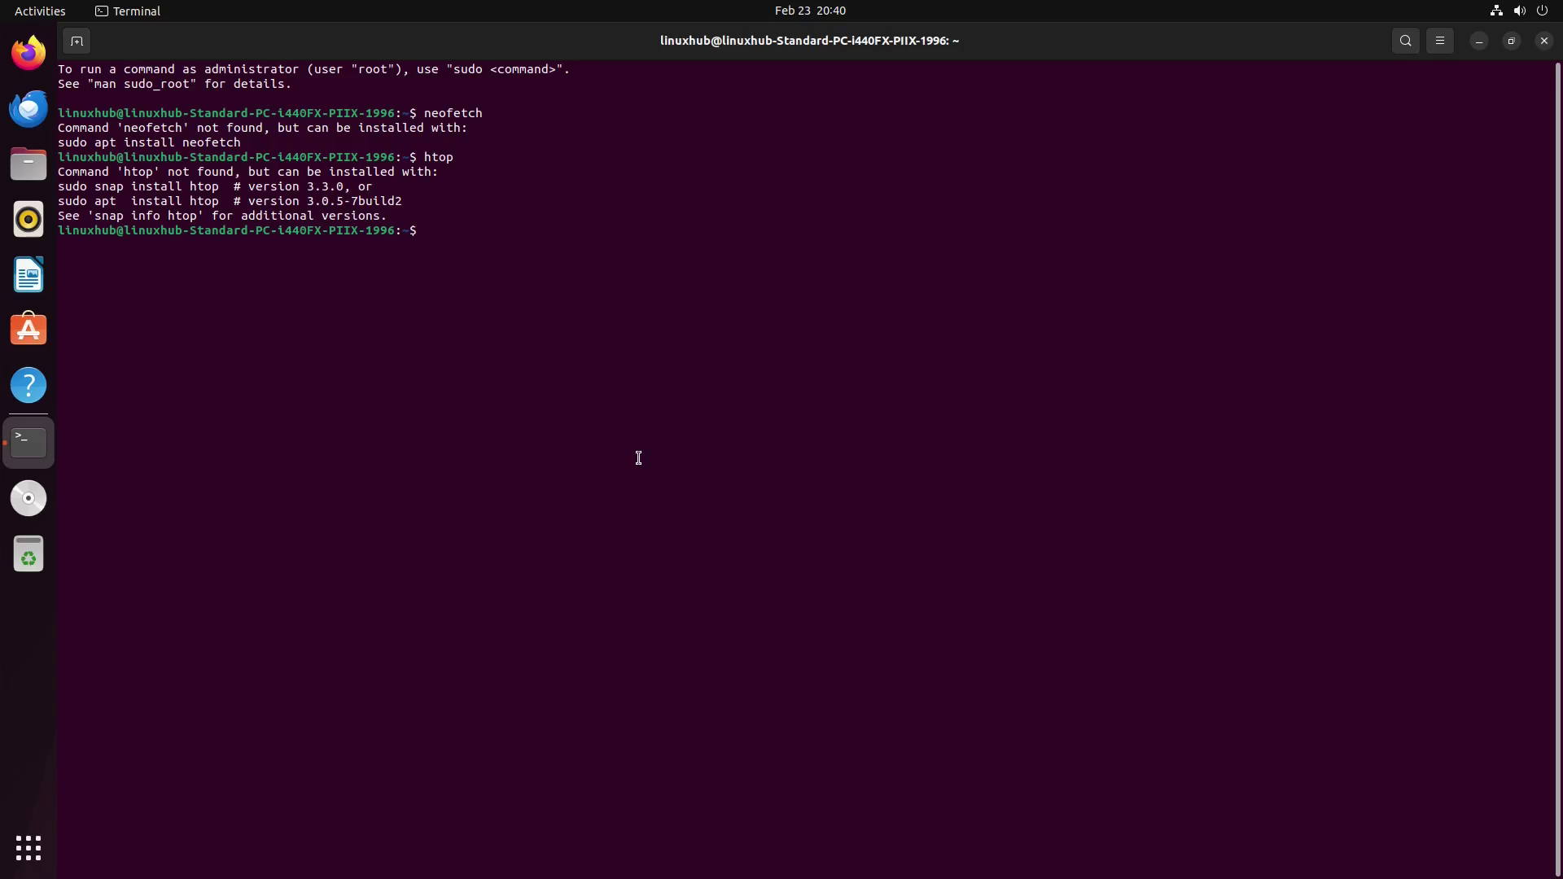
pyautogui.write('sudo apt')
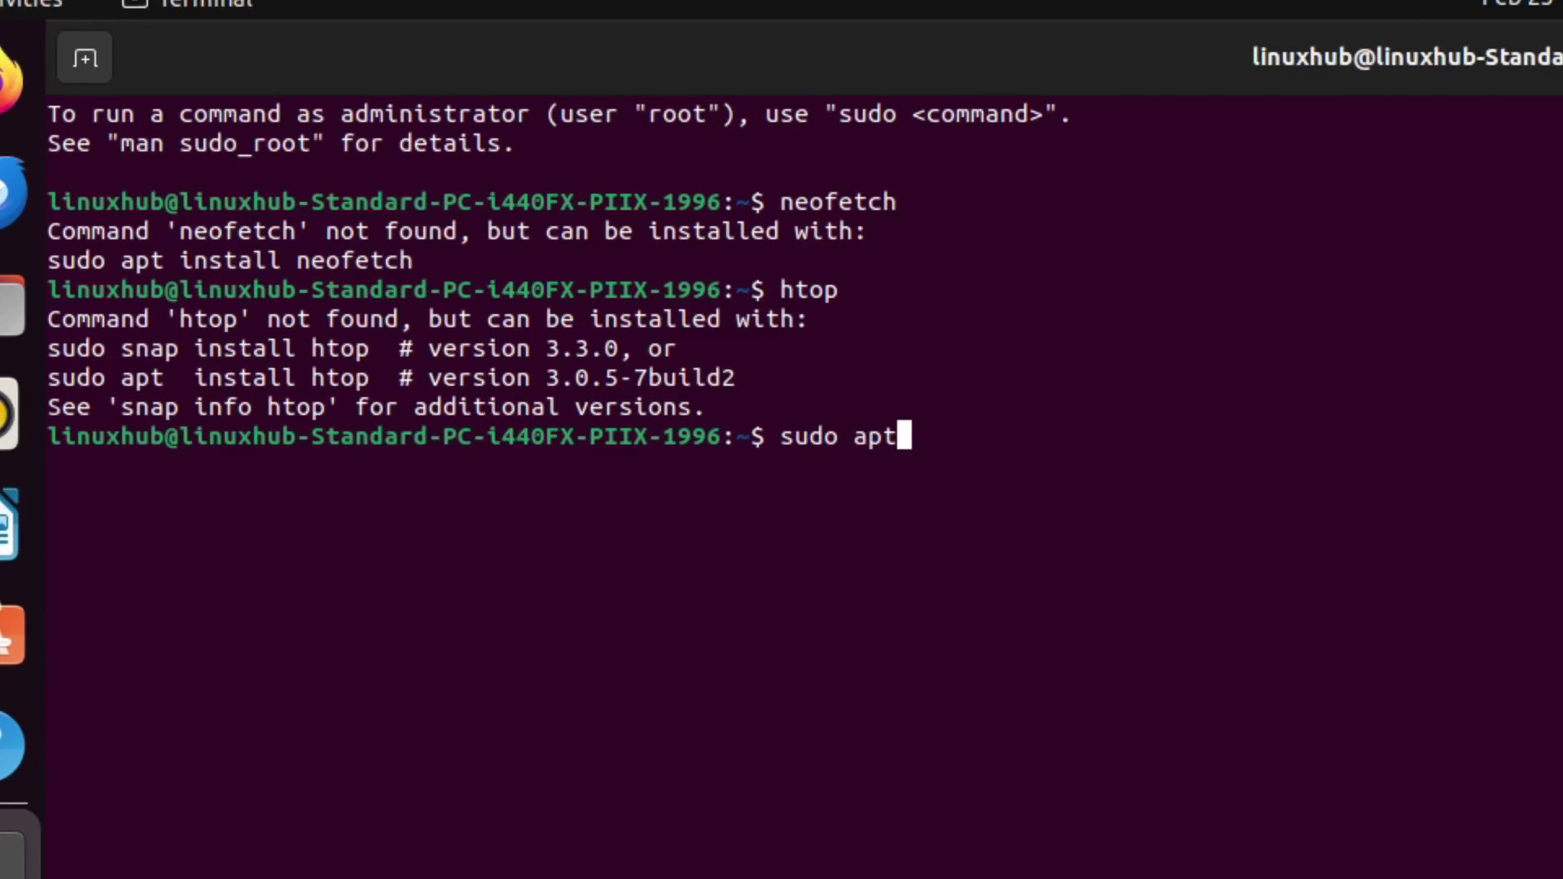
pyautogui.write(' install')
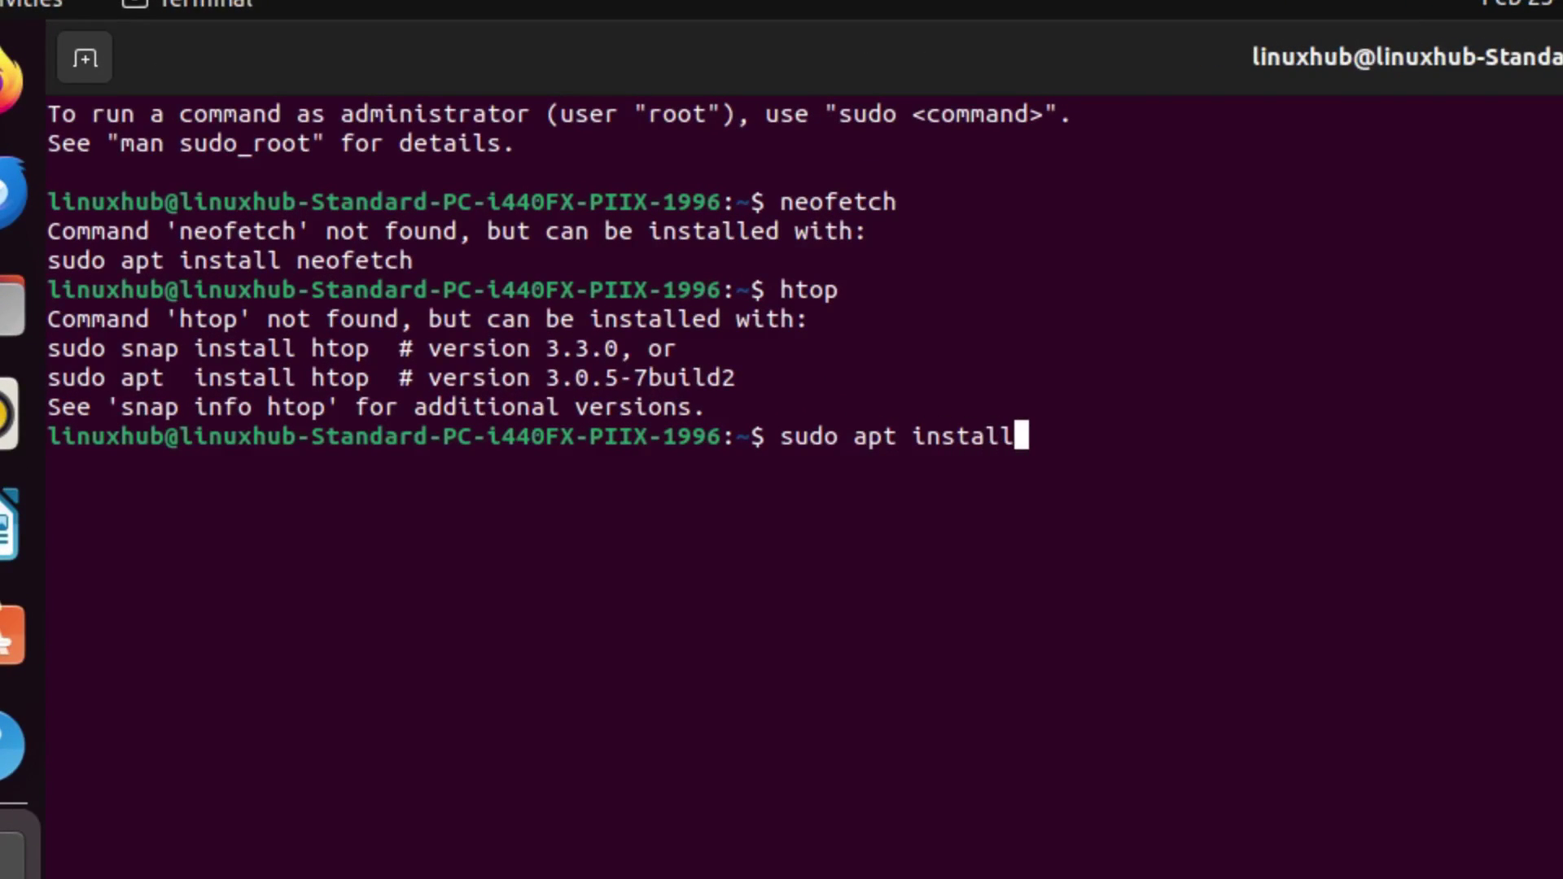
pyautogui.write(' htop')
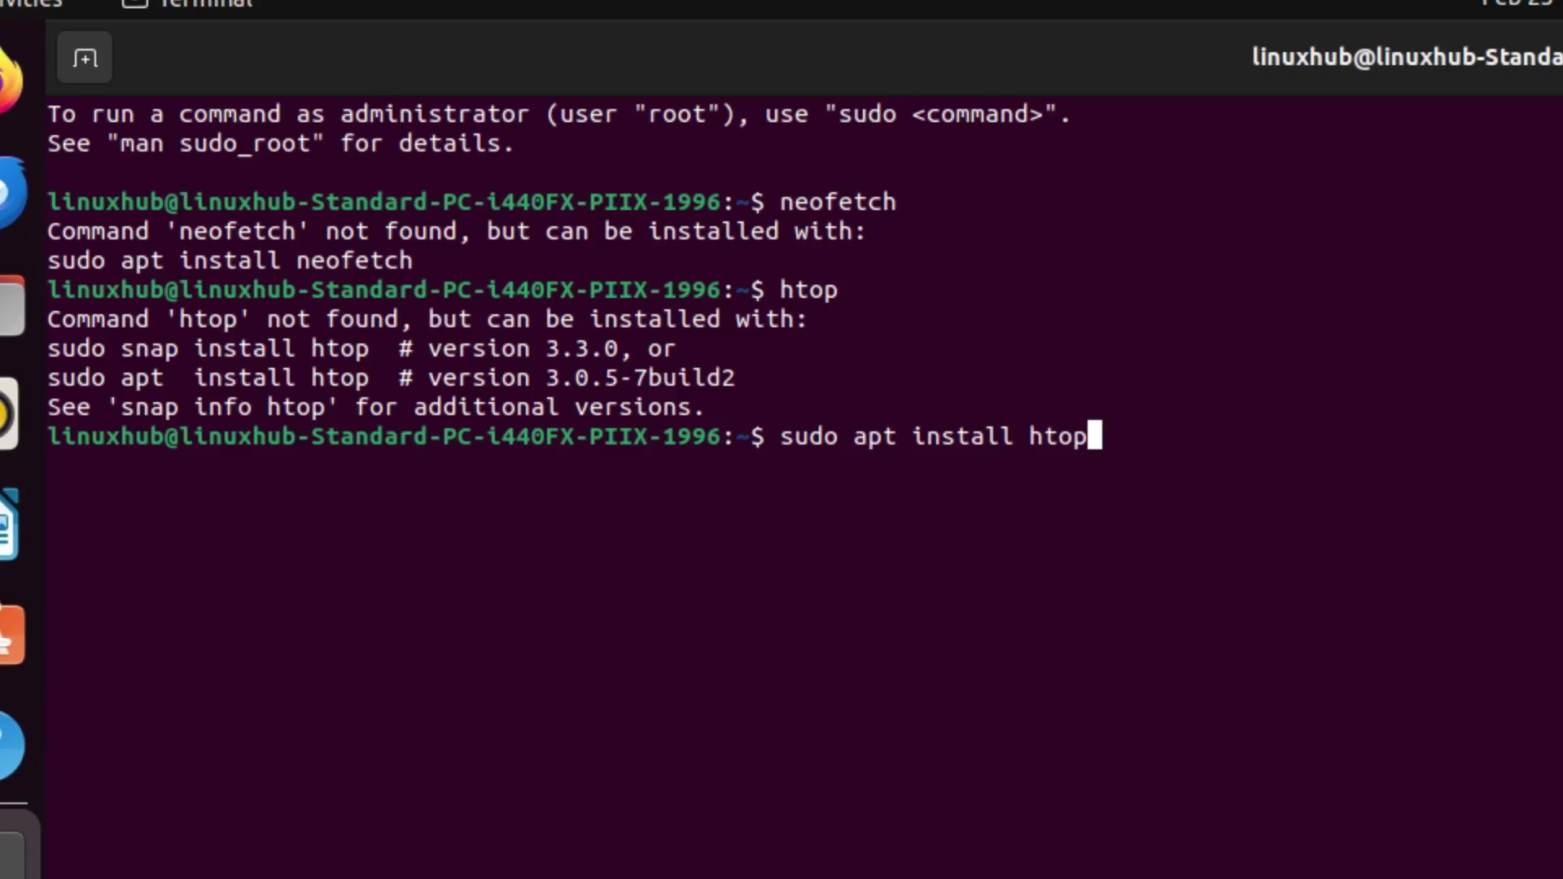
pyautogui.write(' neofet')
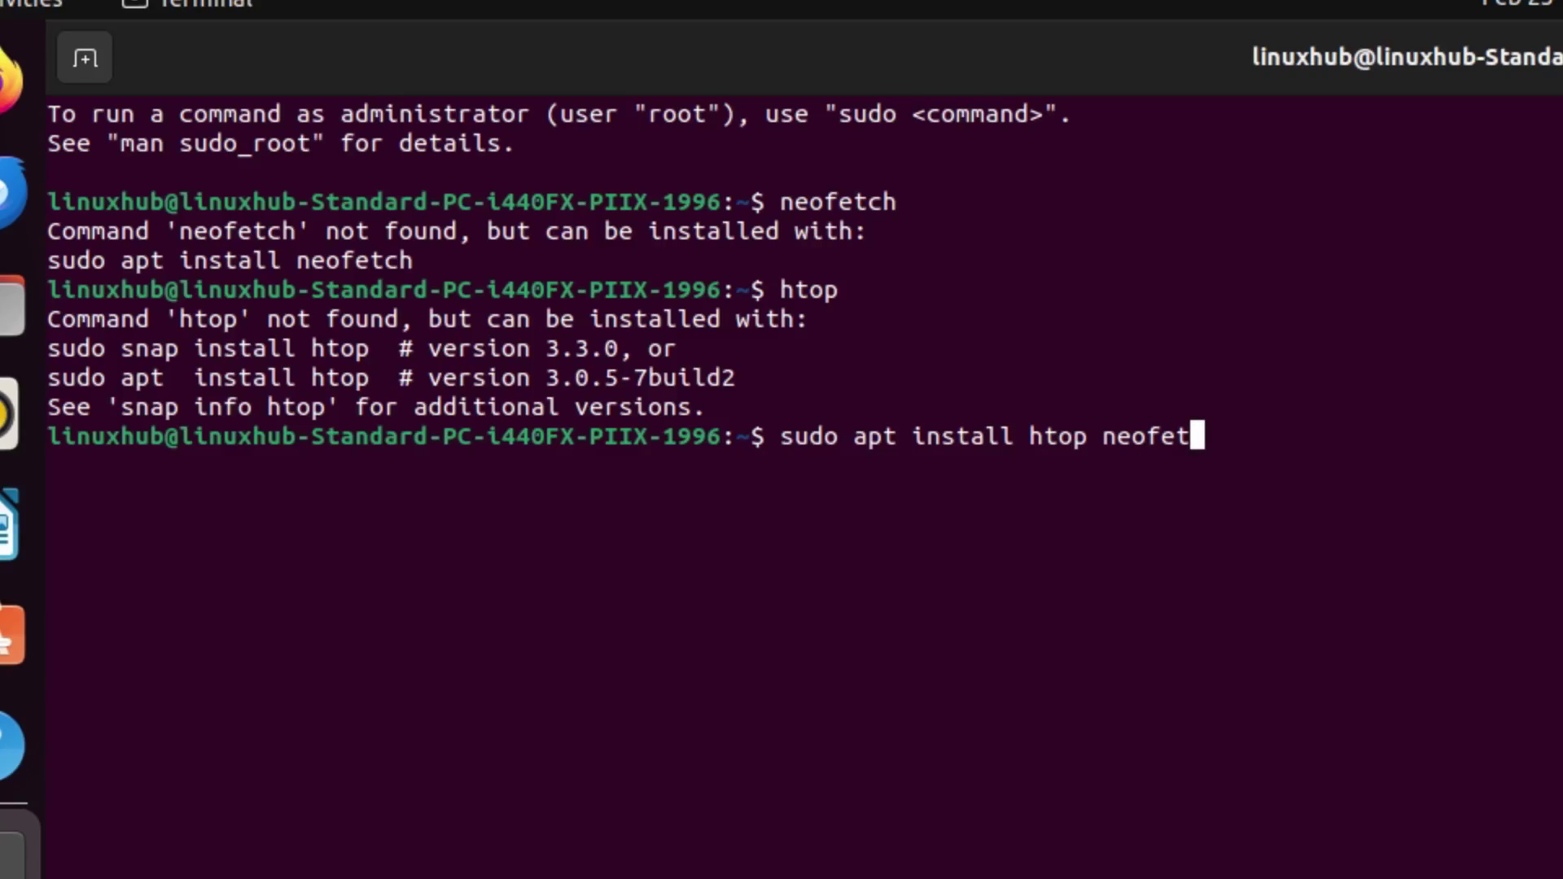
pyautogui.write('ch -y')
pyautogui.press('Return')
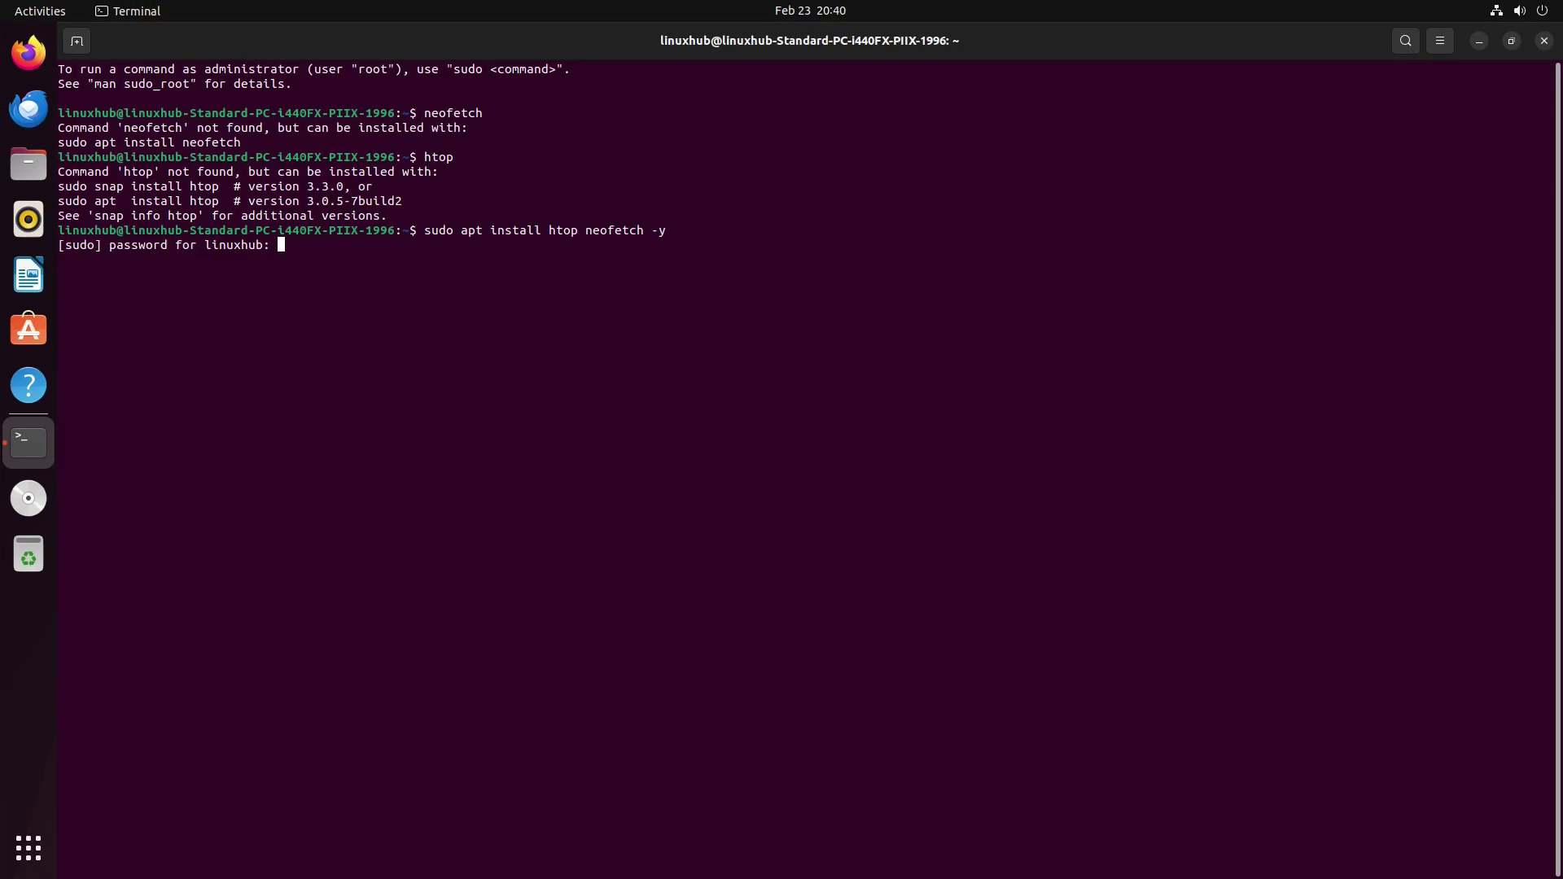
pyautogui.press('Return')
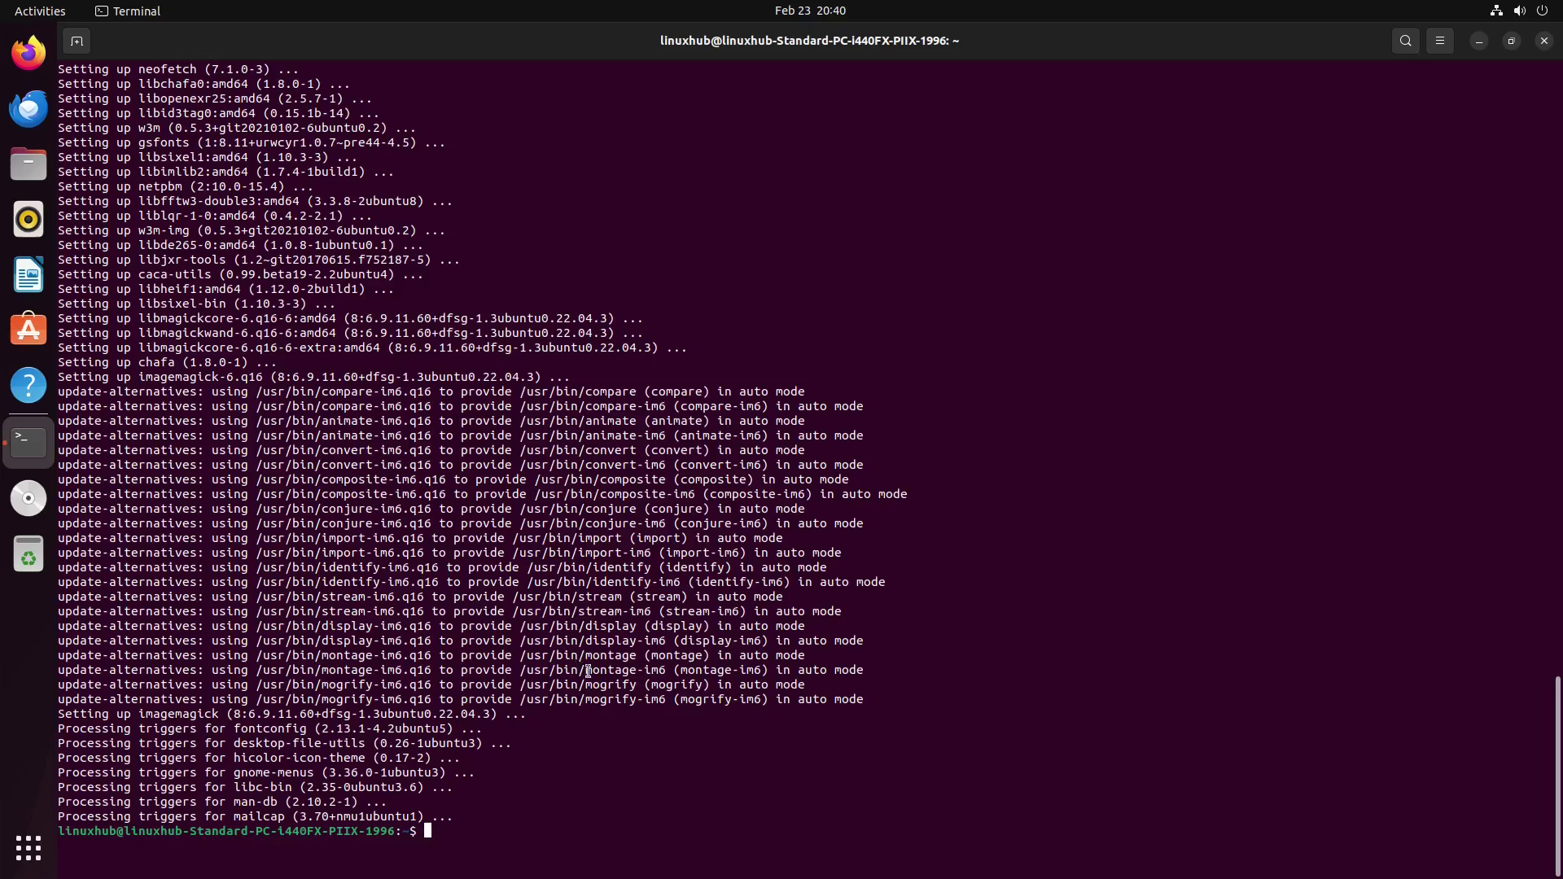
# Step: Run htop to view live processes, then close the terminal despite the running-process warning
pyautogui.write('htop')
pyautogui.press('Return')
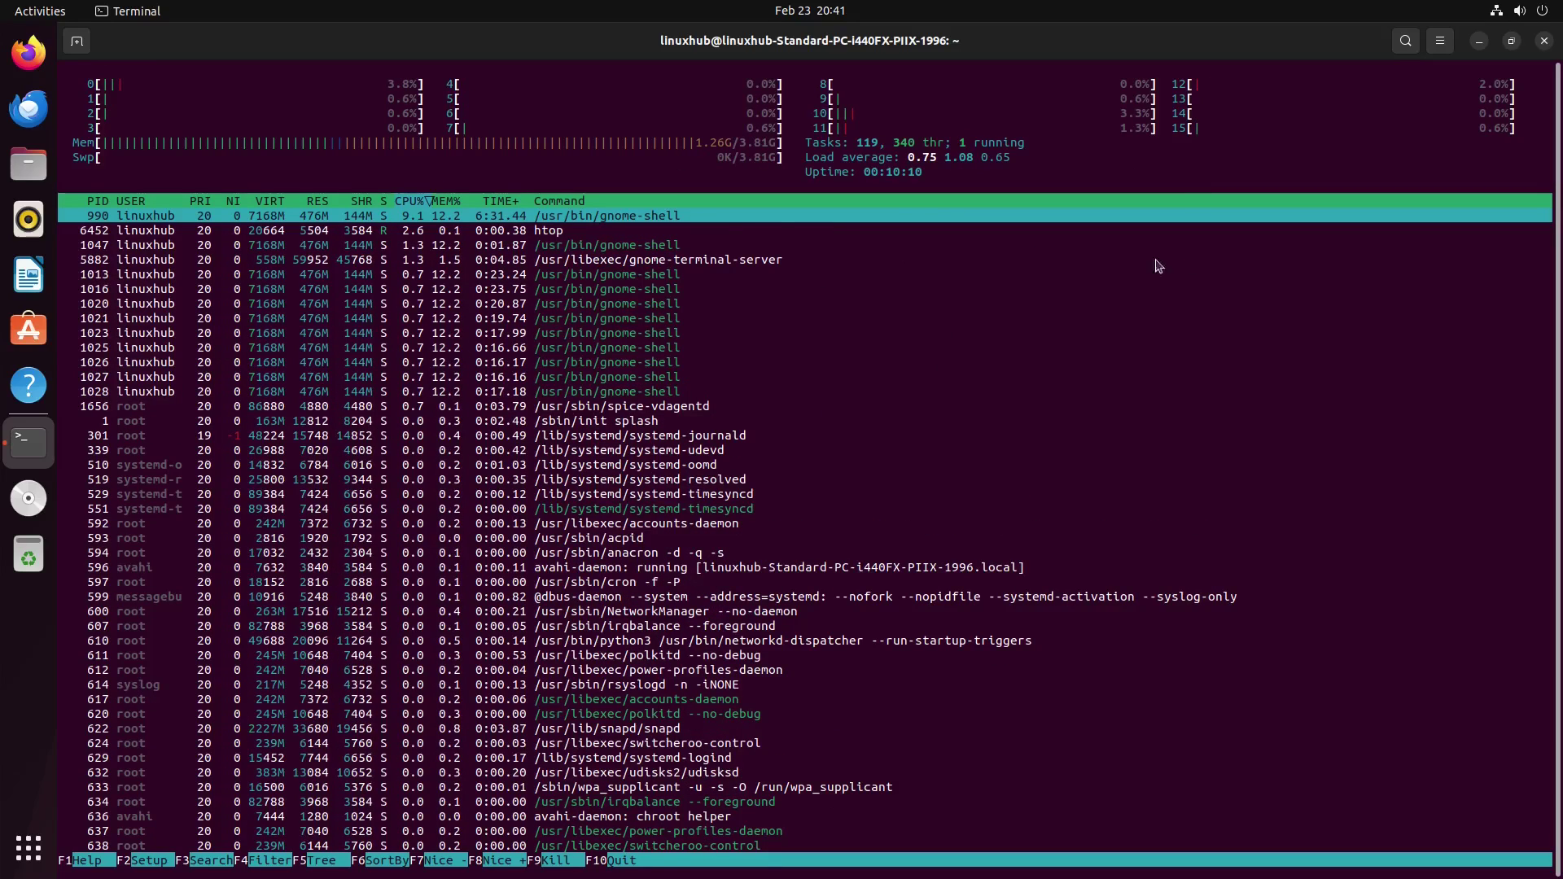
pyautogui.click(1545, 42)
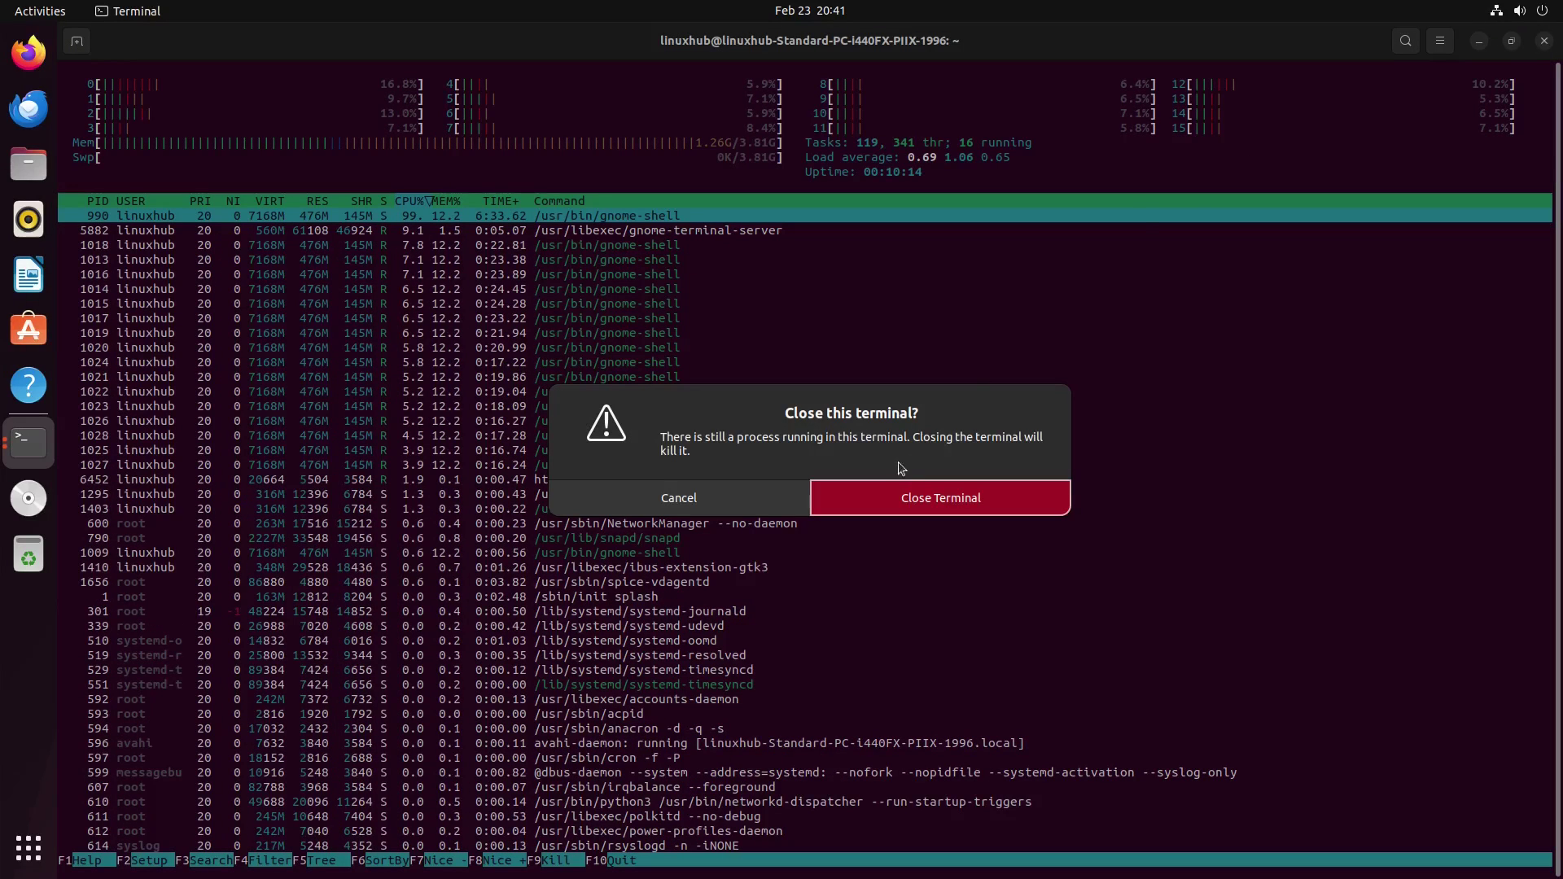
pyautogui.click(901, 497)
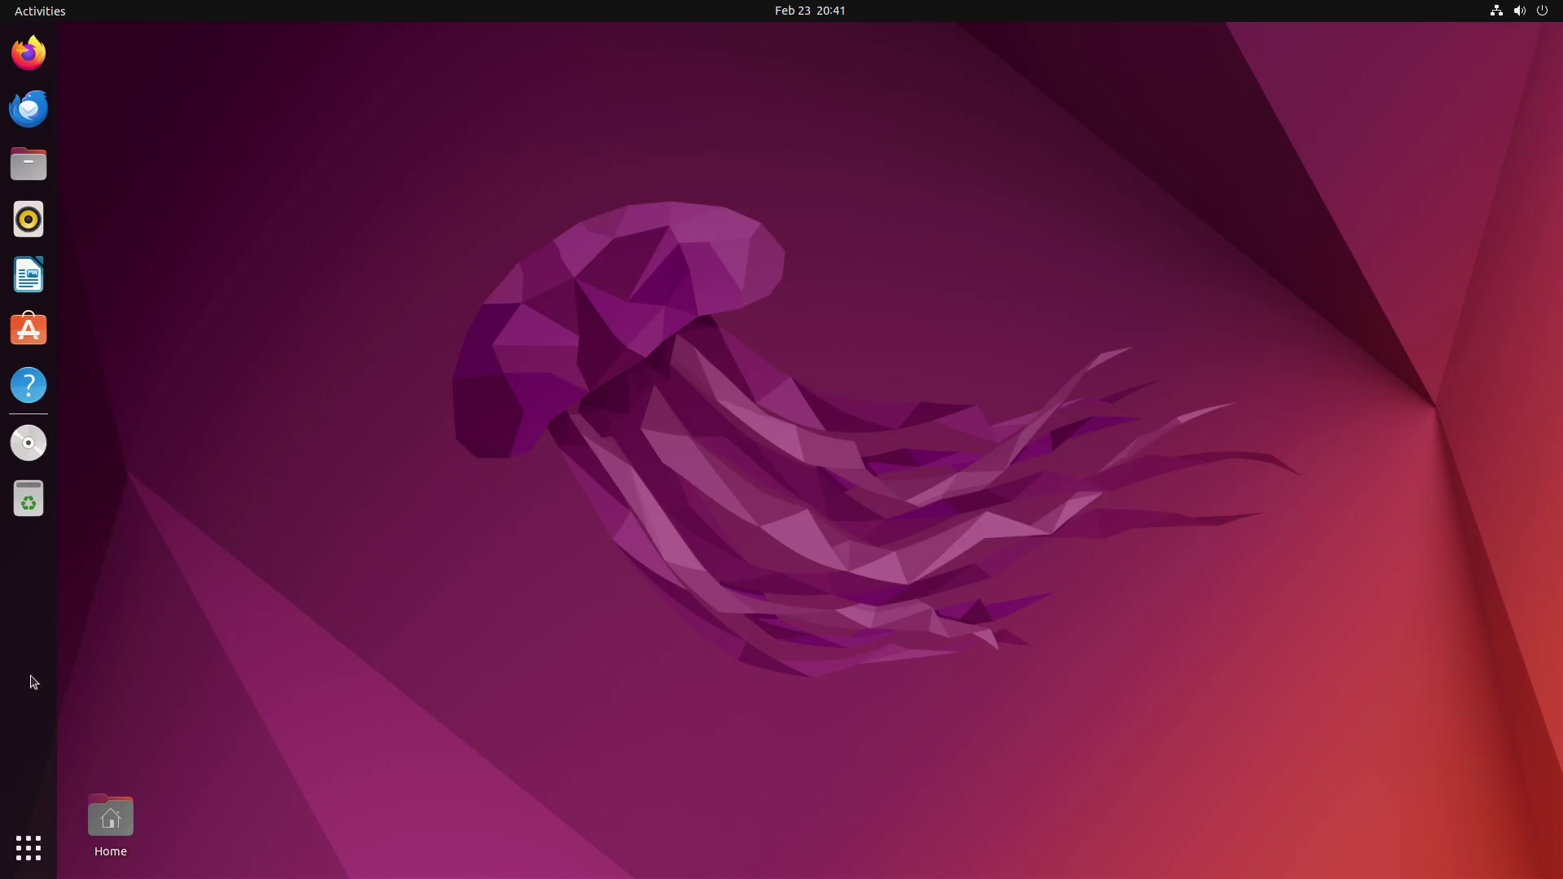
# Step: Open a maximized terminal, run neofetch, and enlarge the text with Ctrl++
pyautogui.click(28, 850)
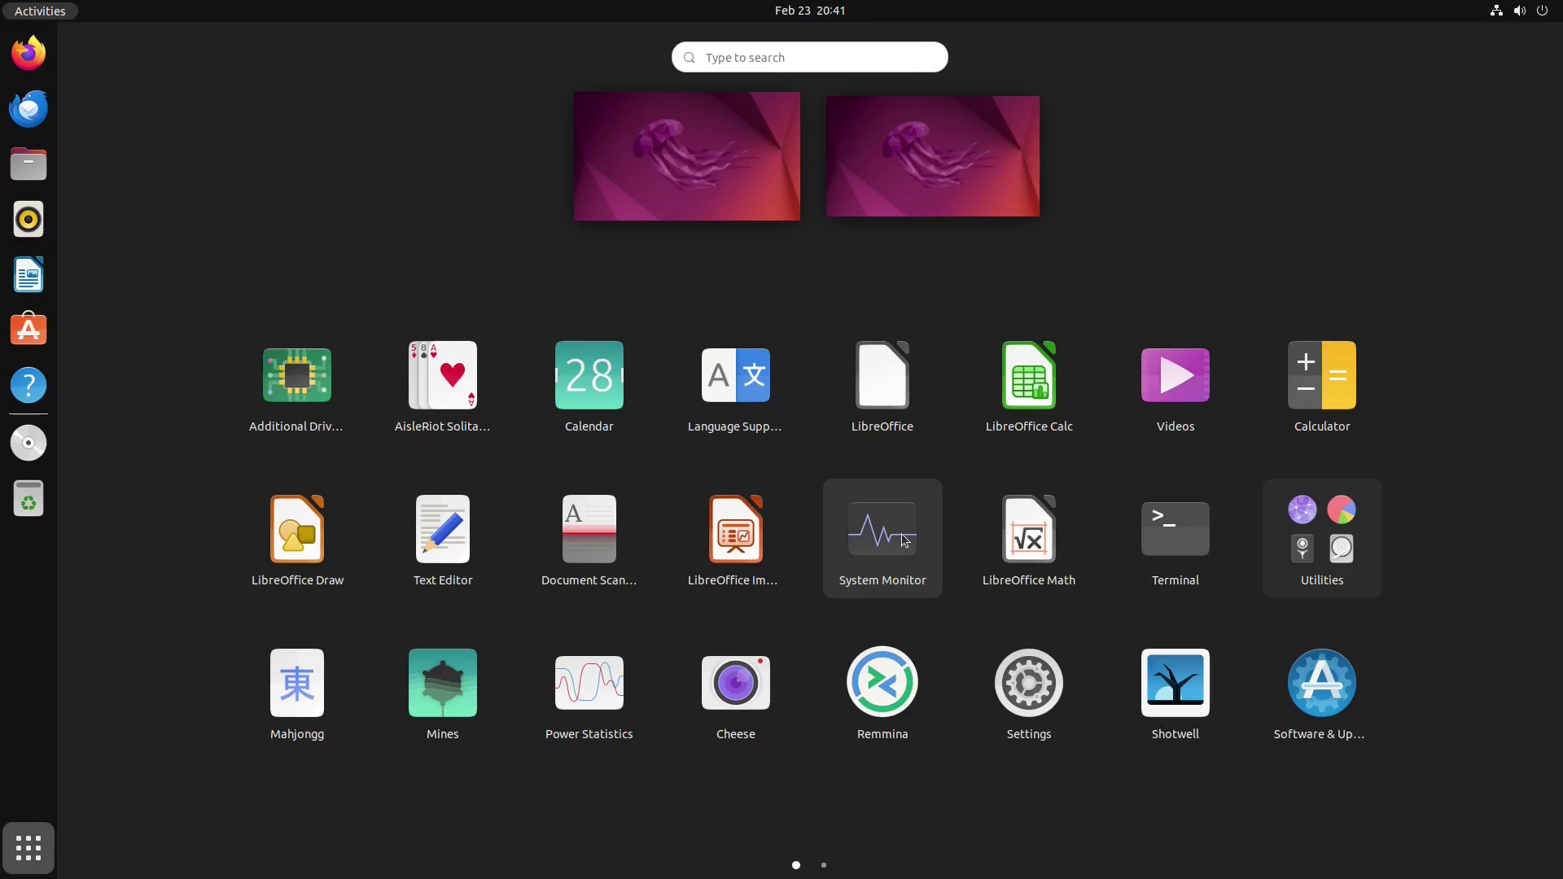
pyautogui.click(1177, 527)
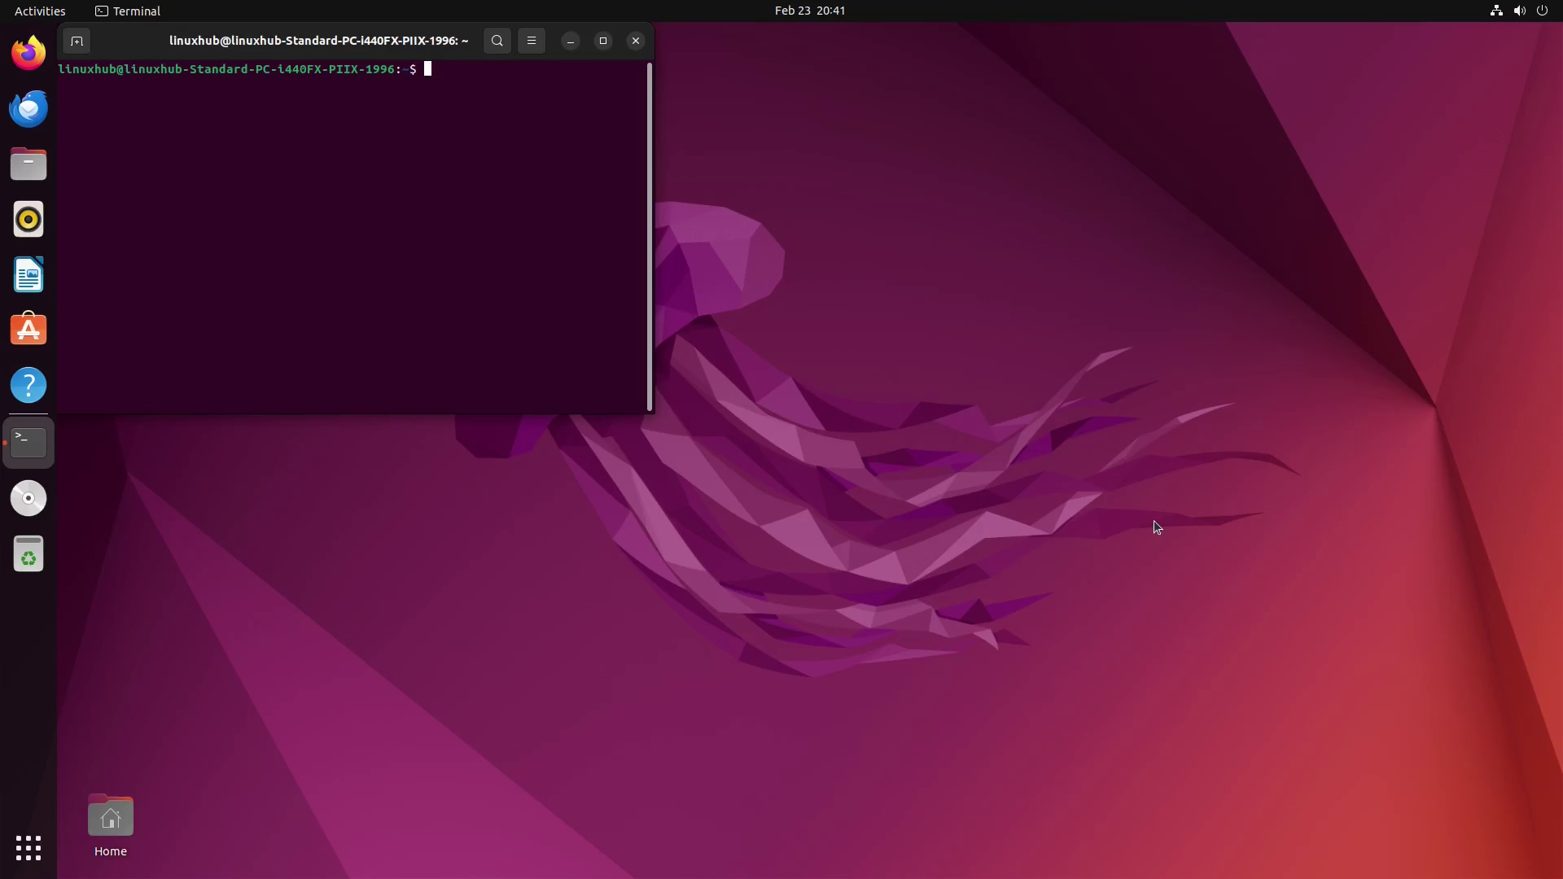
pyautogui.doubleClick(439, 41)
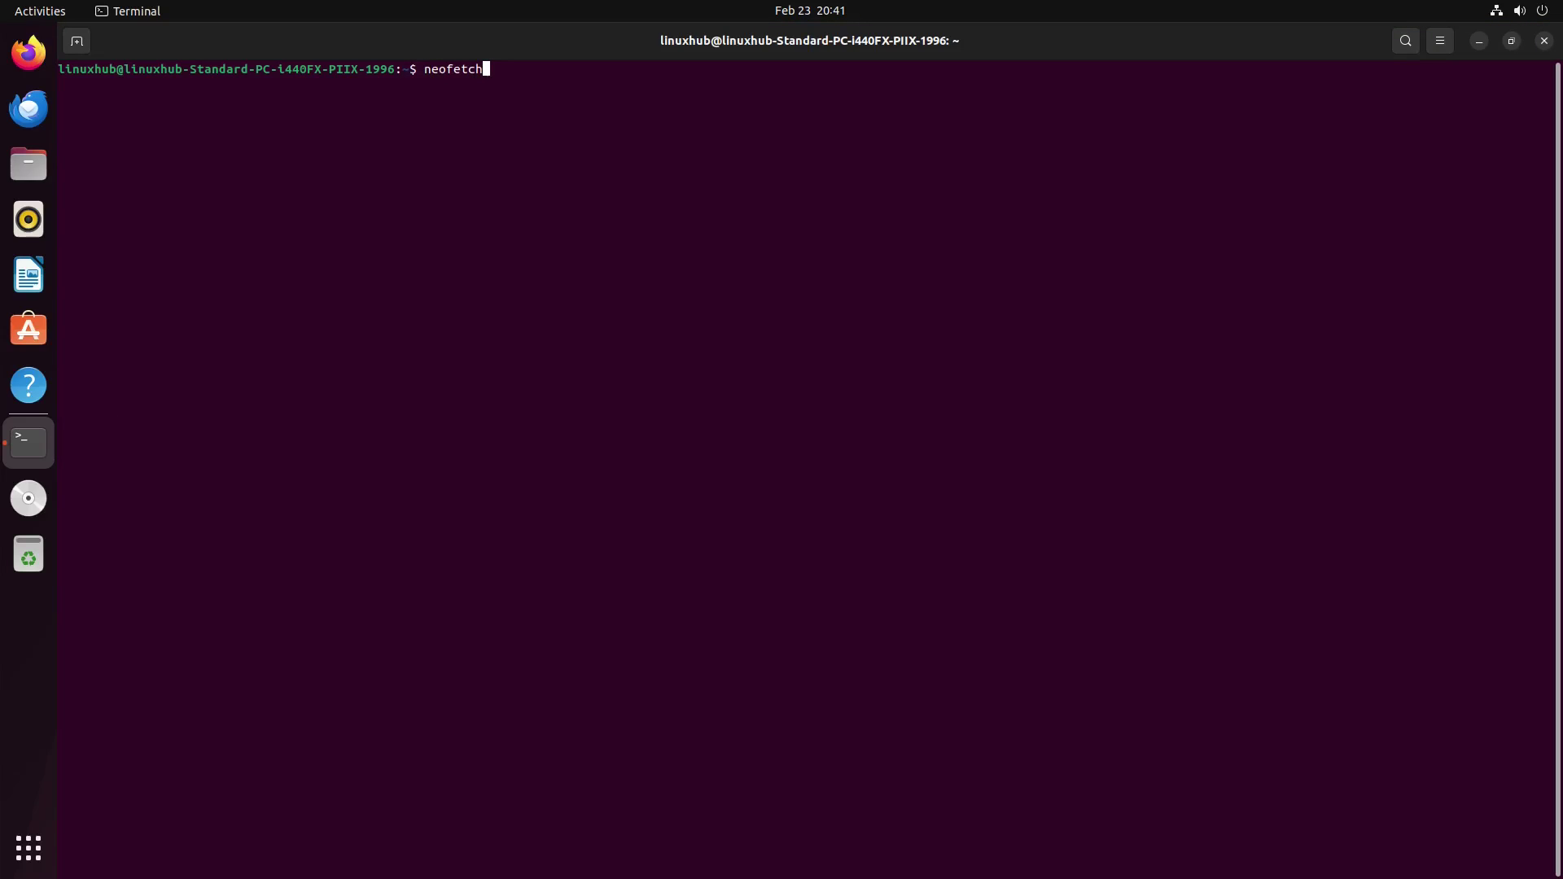
pyautogui.write('neofetch')
pyautogui.press('Return')
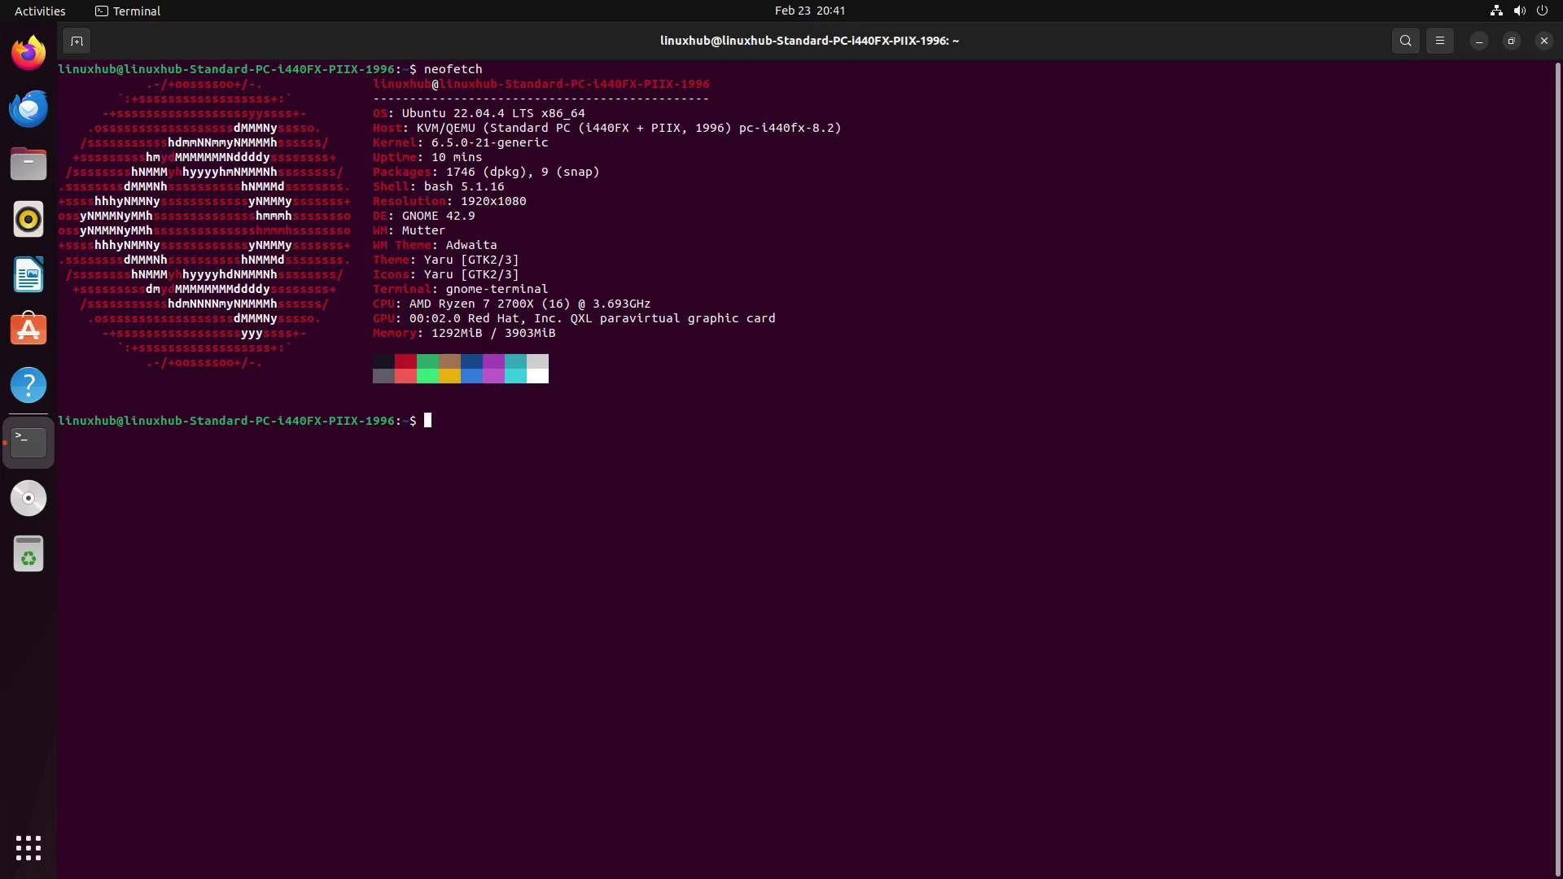
pyautogui.hotkey('ctrl', '+')
pyautogui.hotkey('ctrl', '+')
pyautogui.hotkey('ctrl', '+')
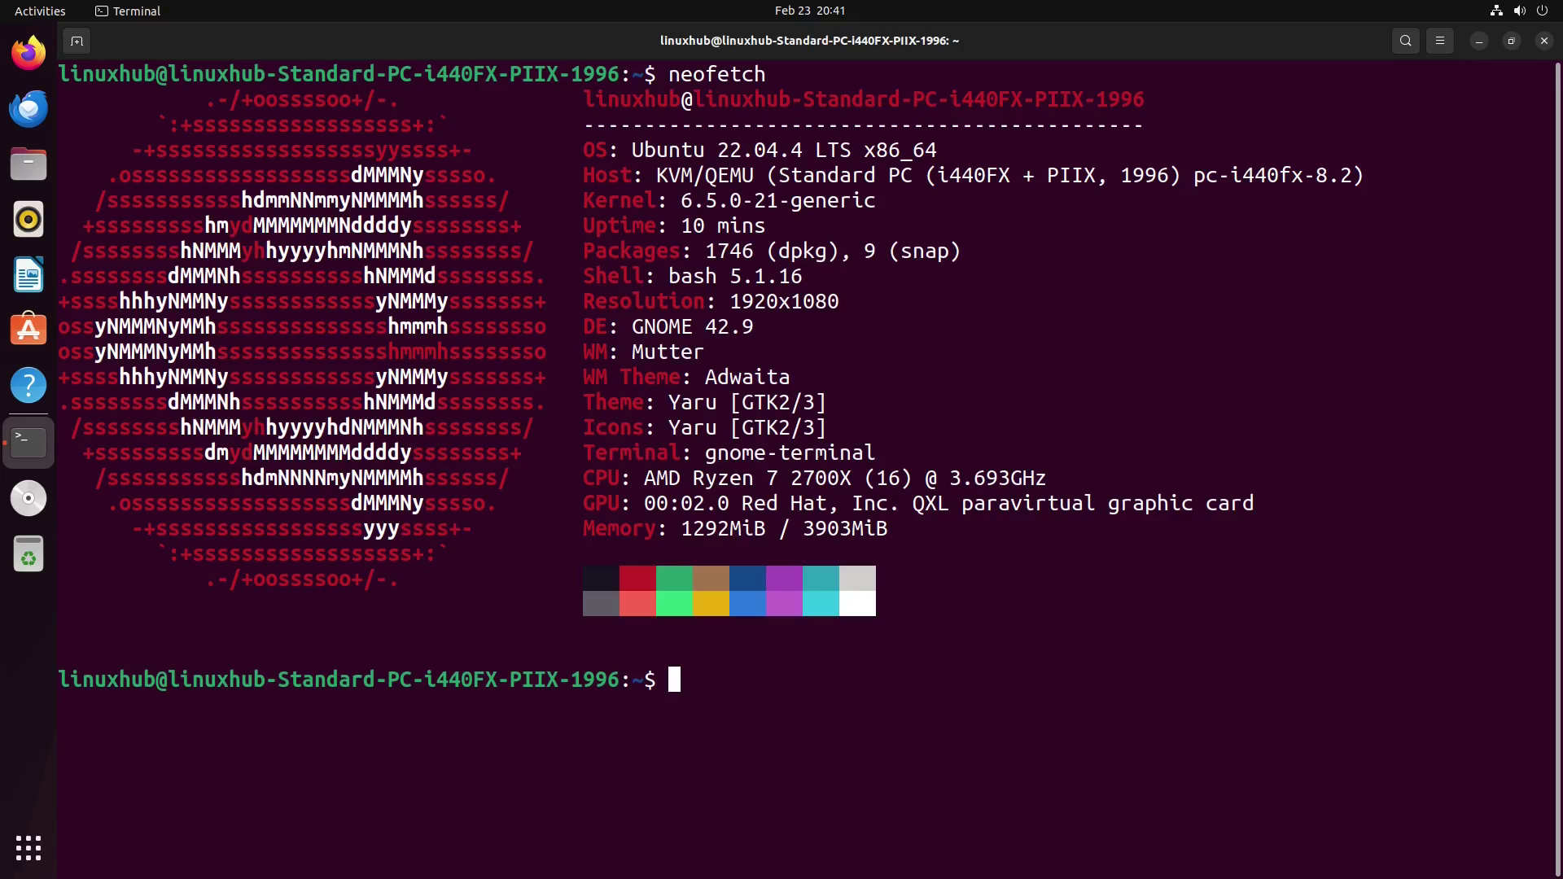
# Step: Highlight neofetch's OS, Kernel, DE, and CPU, GPU and Memory lines
pyautogui.tripleClick(699, 150)
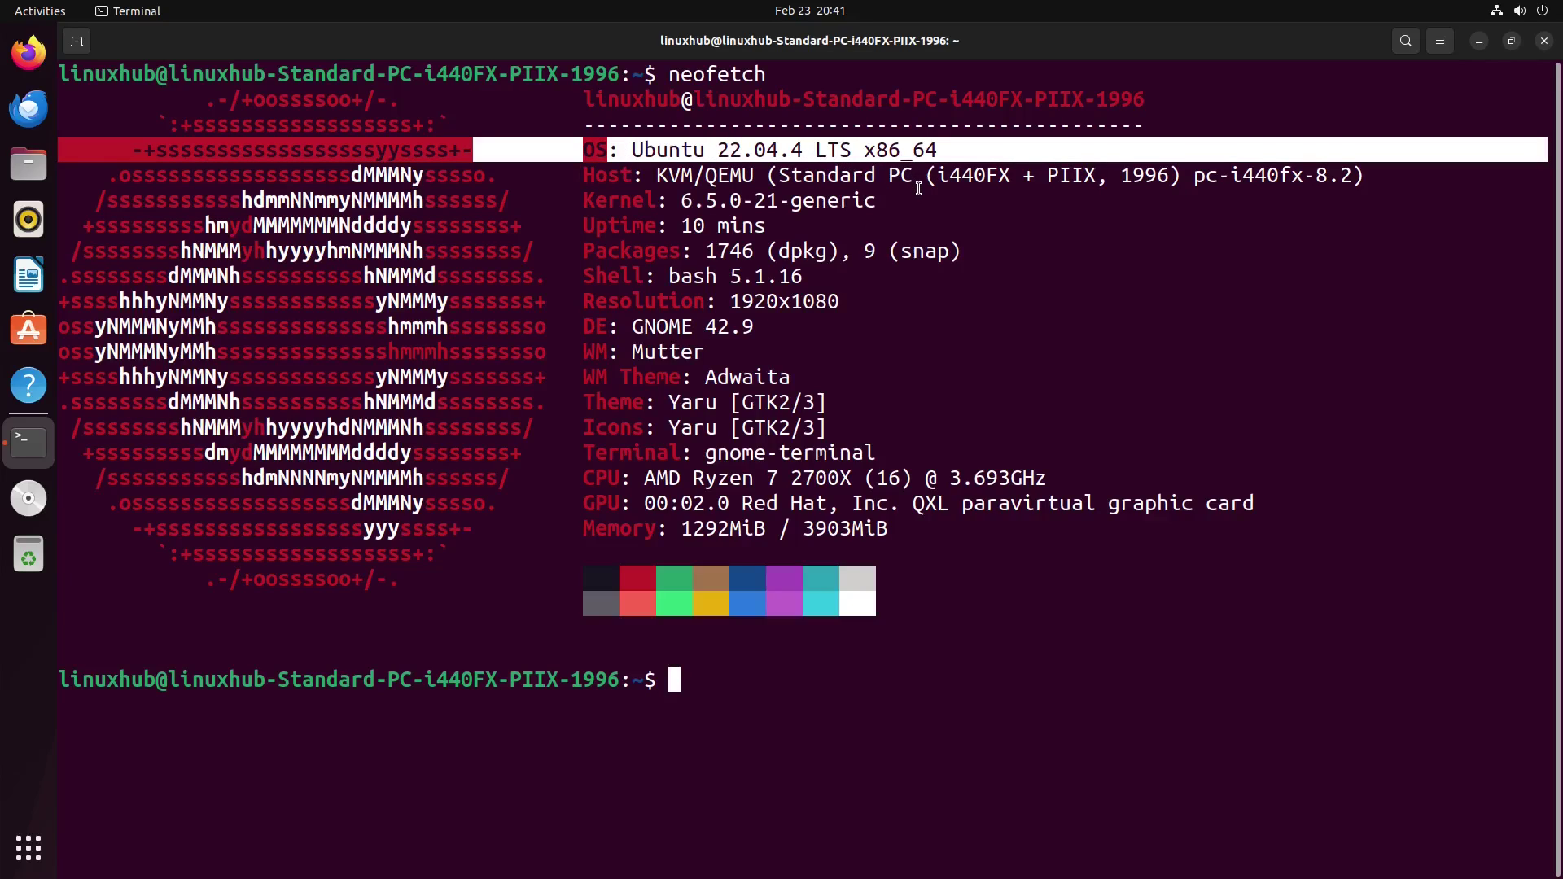
pyautogui.tripleClick(733, 200)
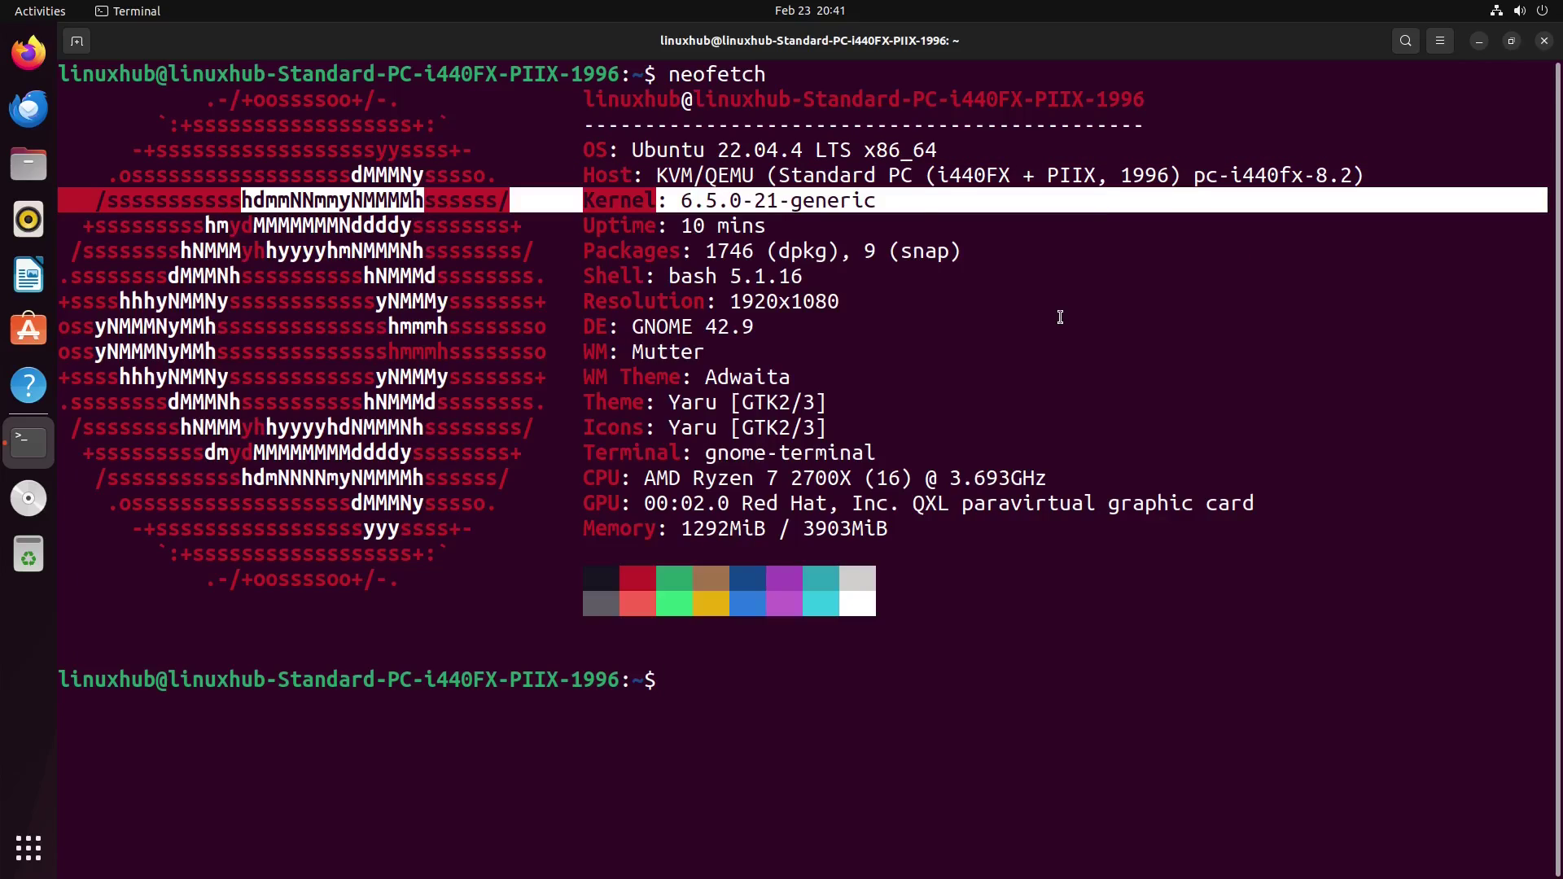
pyautogui.tripleClick(684, 326)
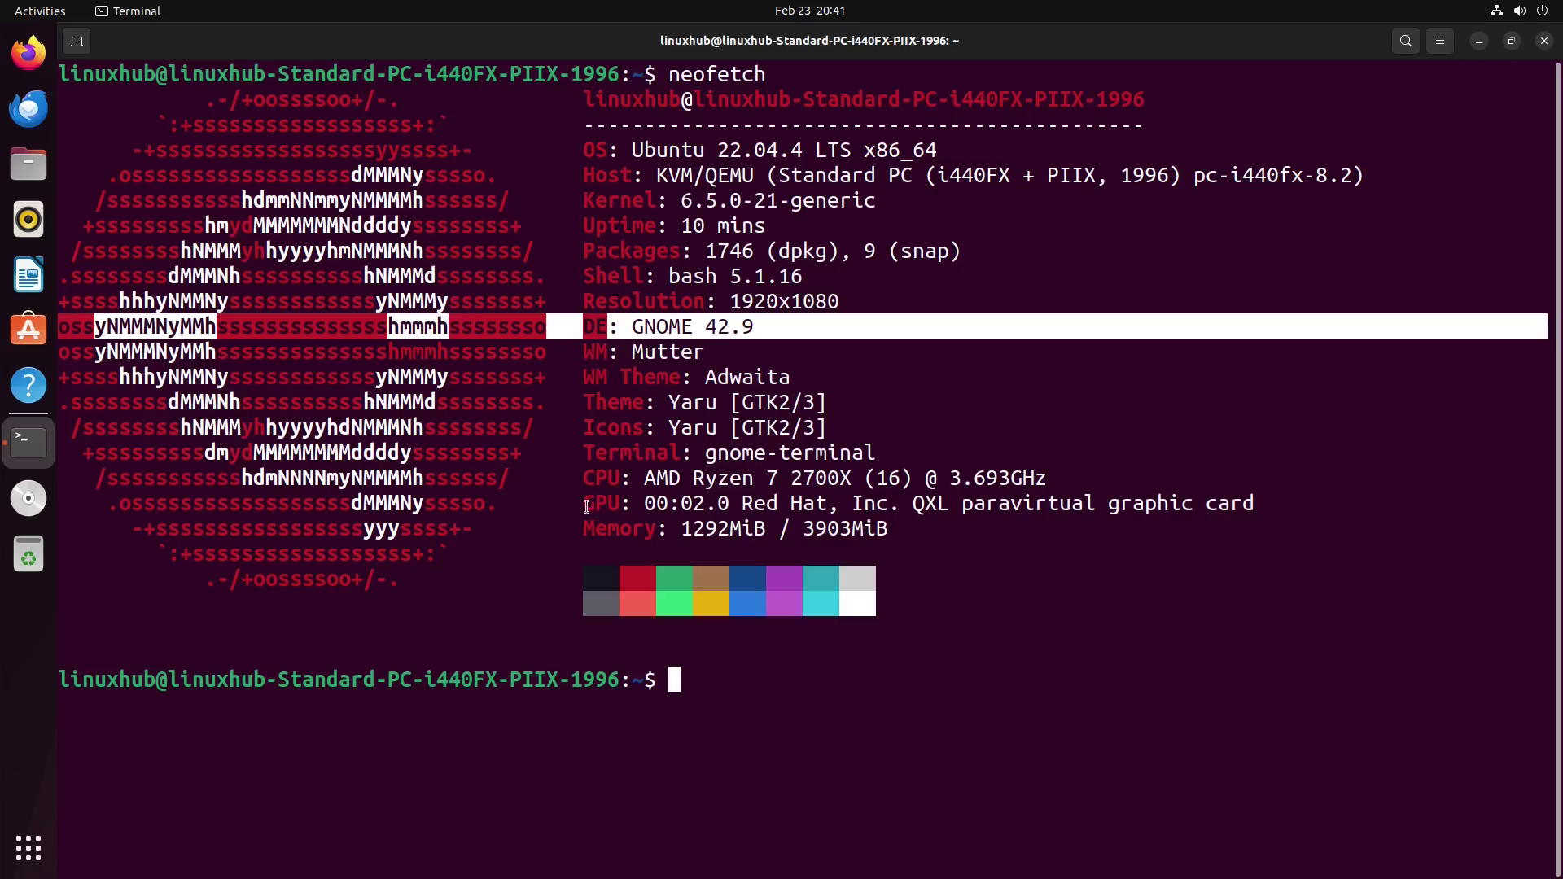
pyautogui.moveTo(915, 535); pyautogui.dragTo(586, 478)
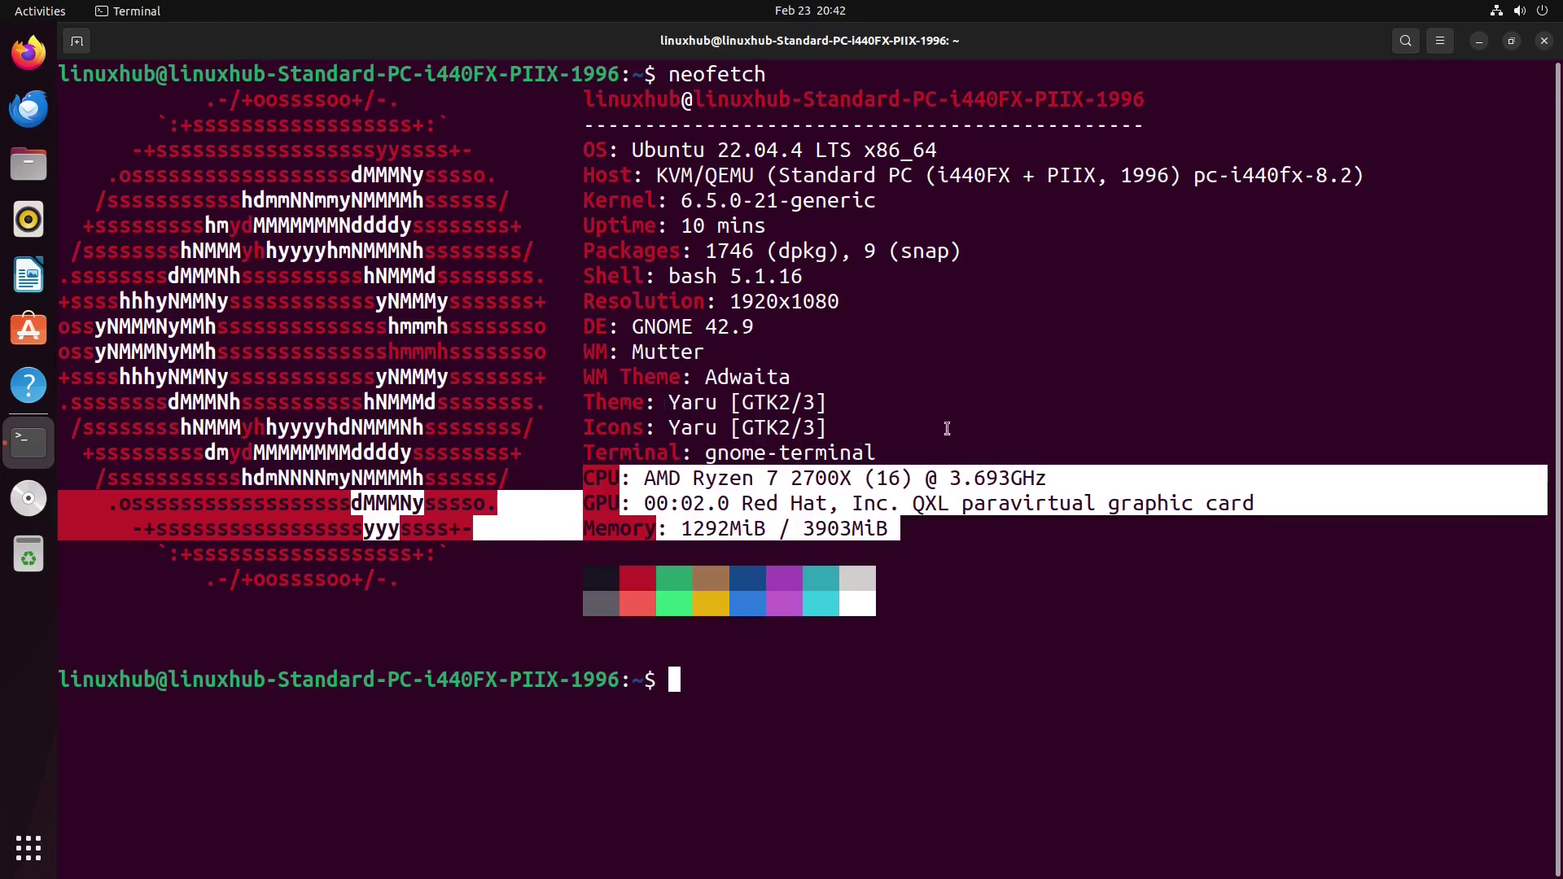
# Step: Close the terminal, launch Settings maximized on Network, and scroll its sidebar
pyautogui.click(1544, 43)
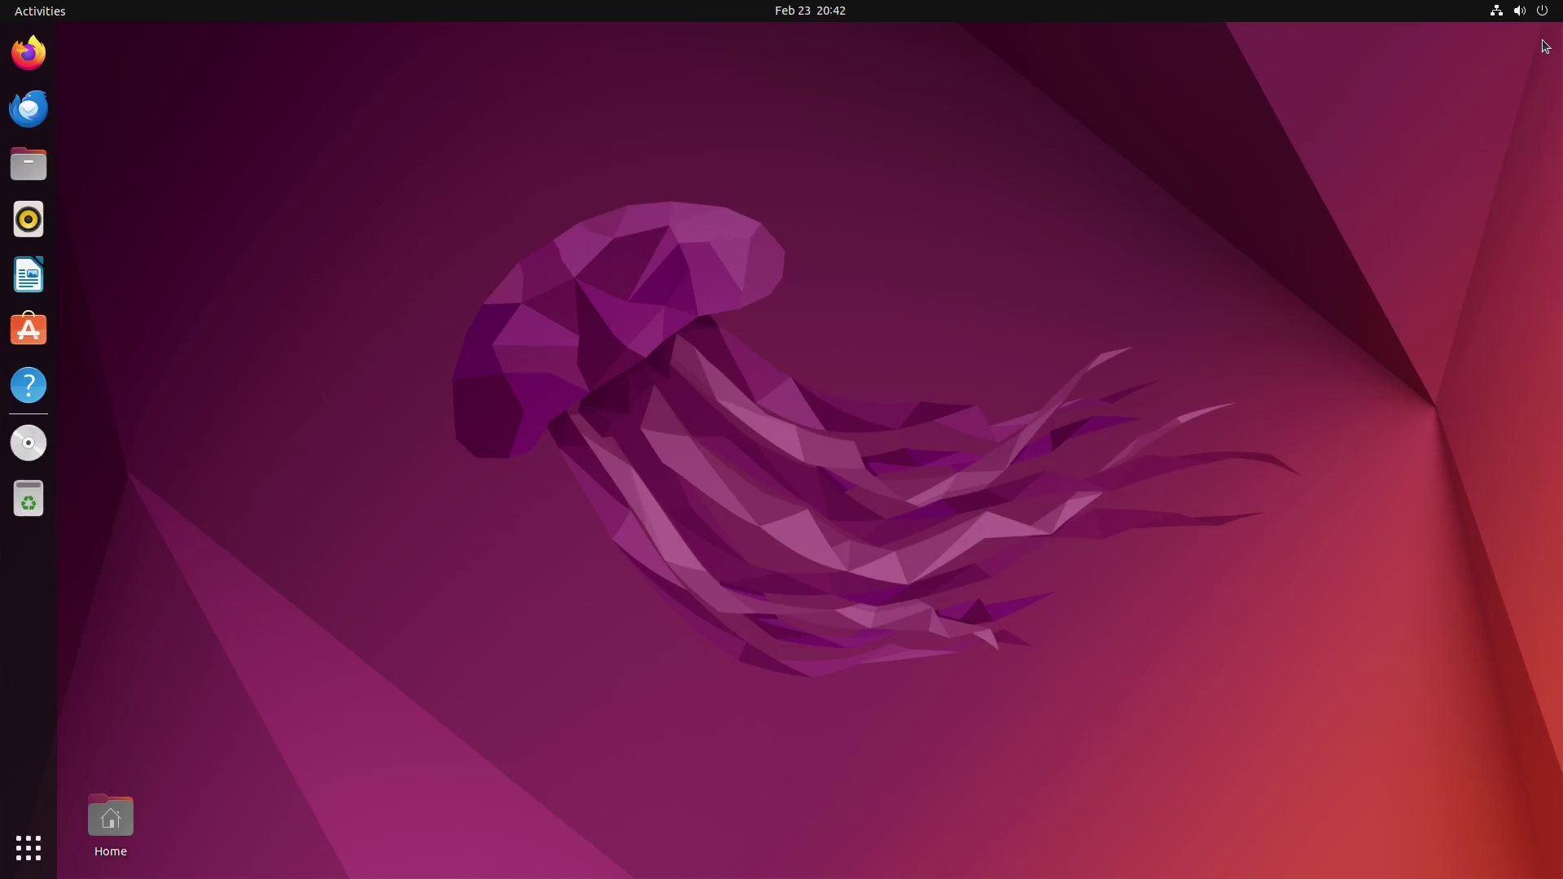
pyautogui.click(36, 855)
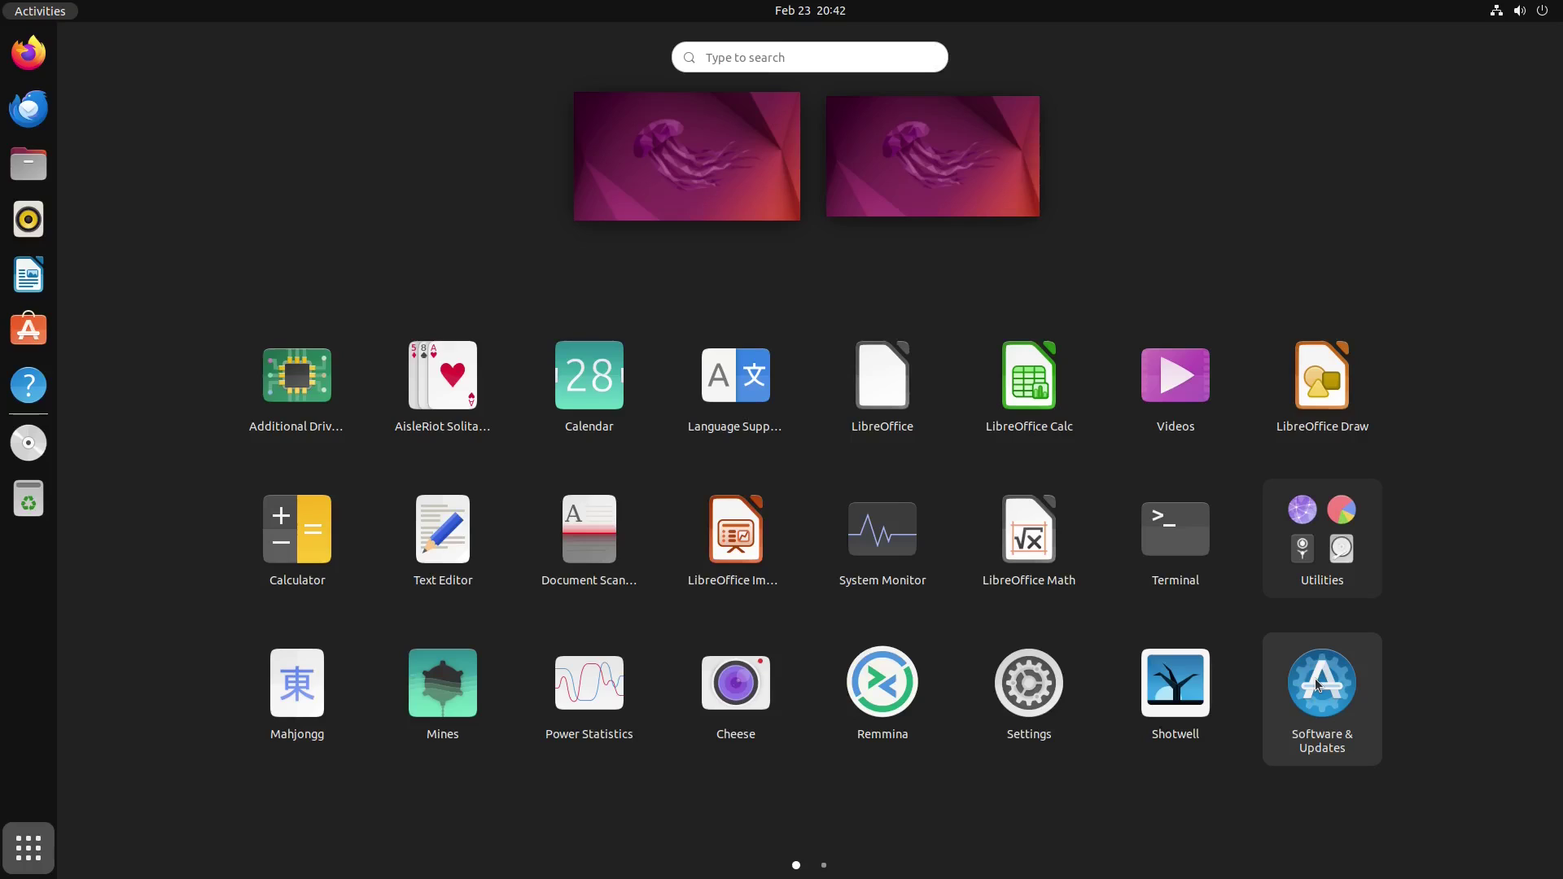
pyautogui.click(1017, 681)
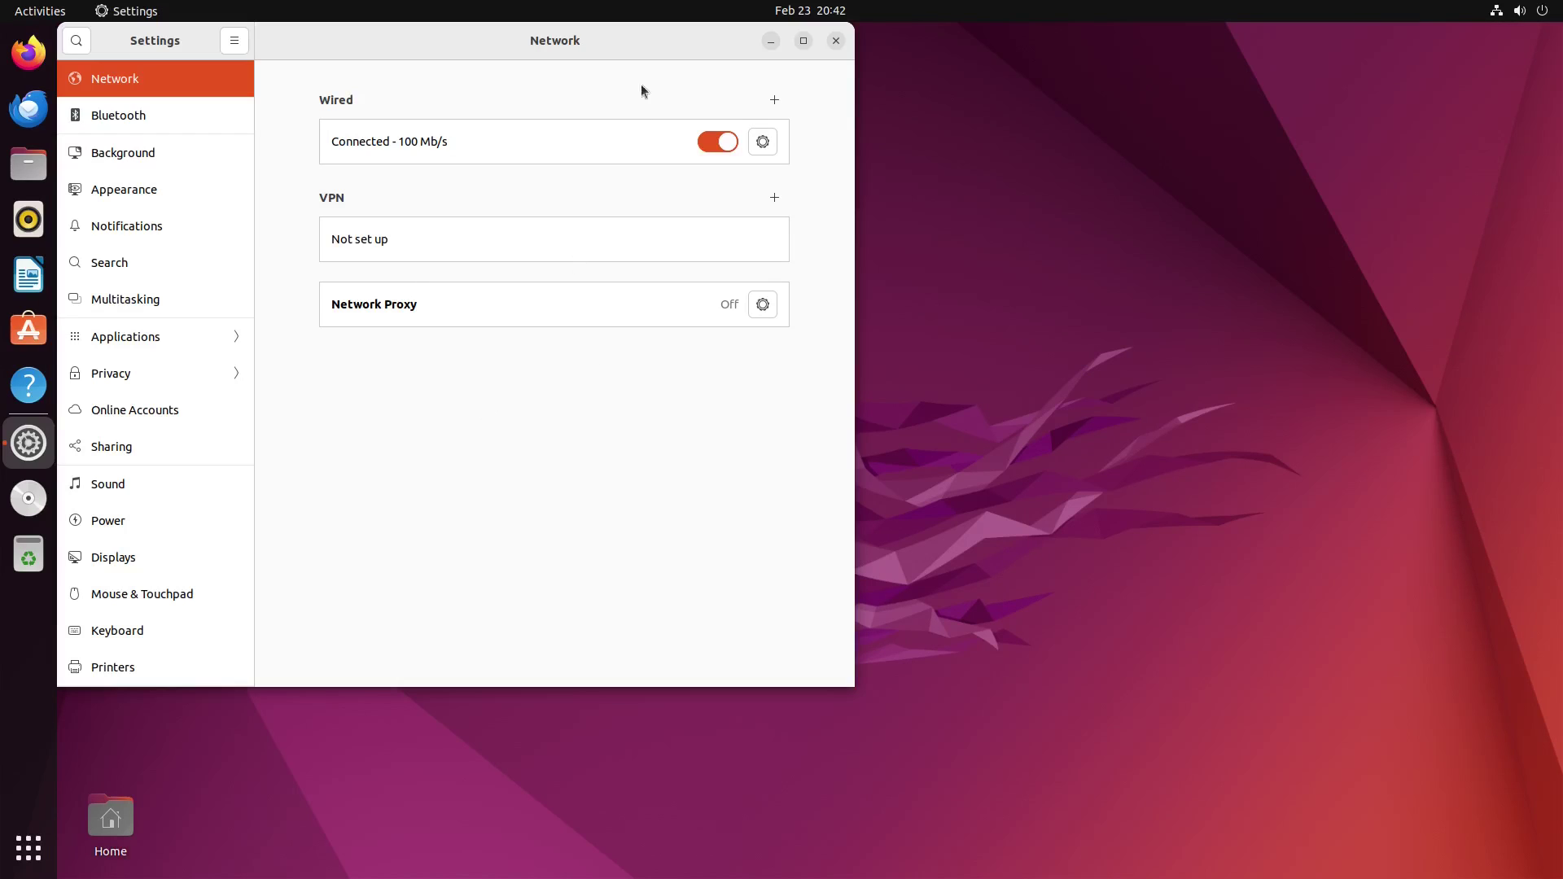
pyautogui.doubleClick(624, 38)
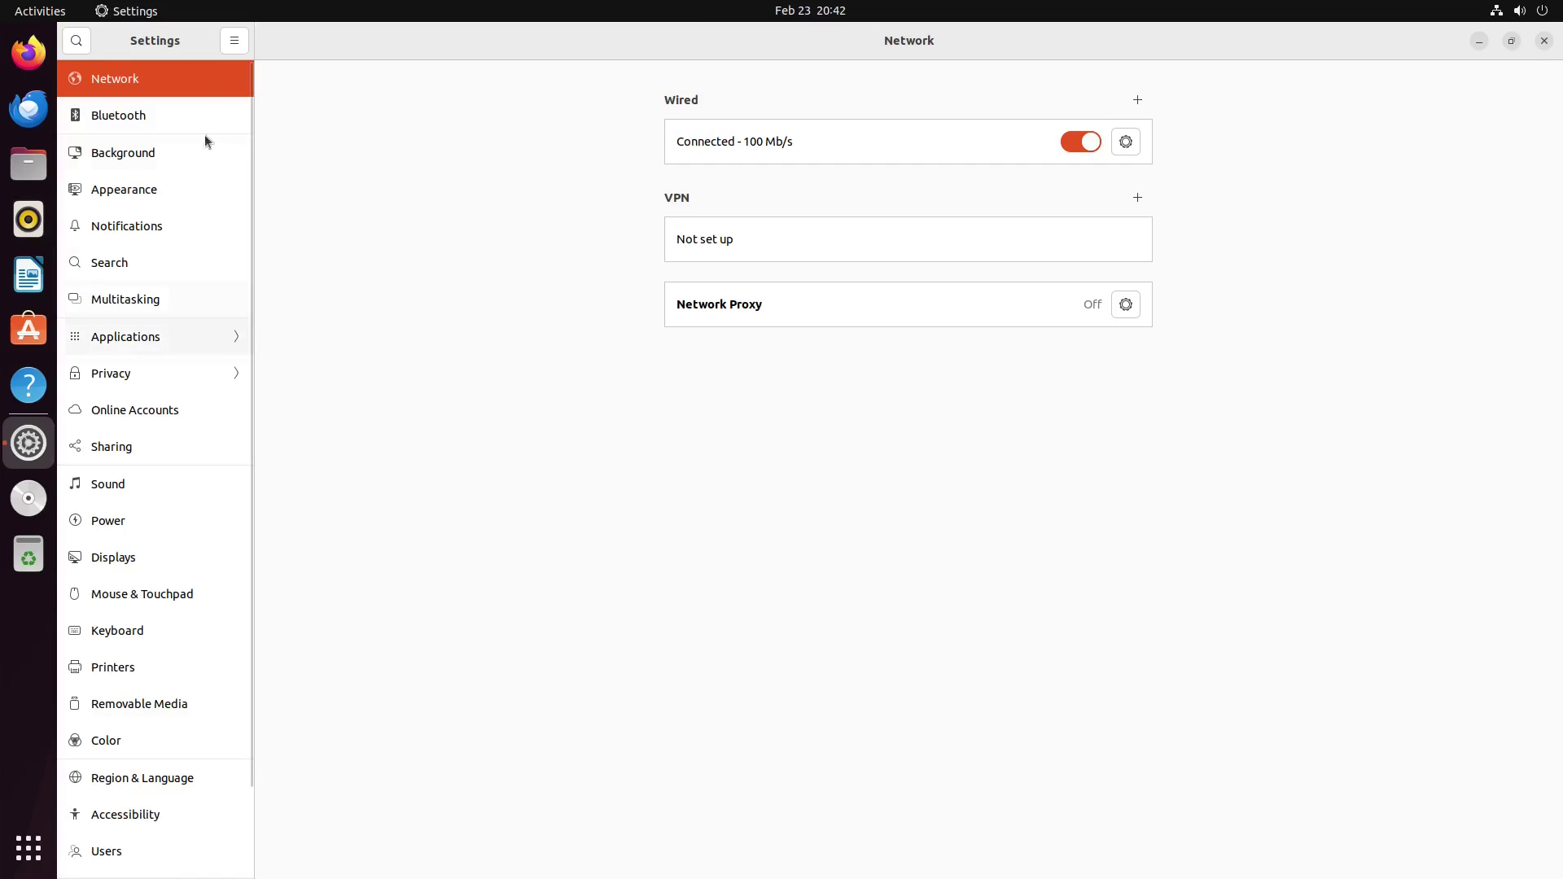
pyautogui.scroll(-3, 141, 613)
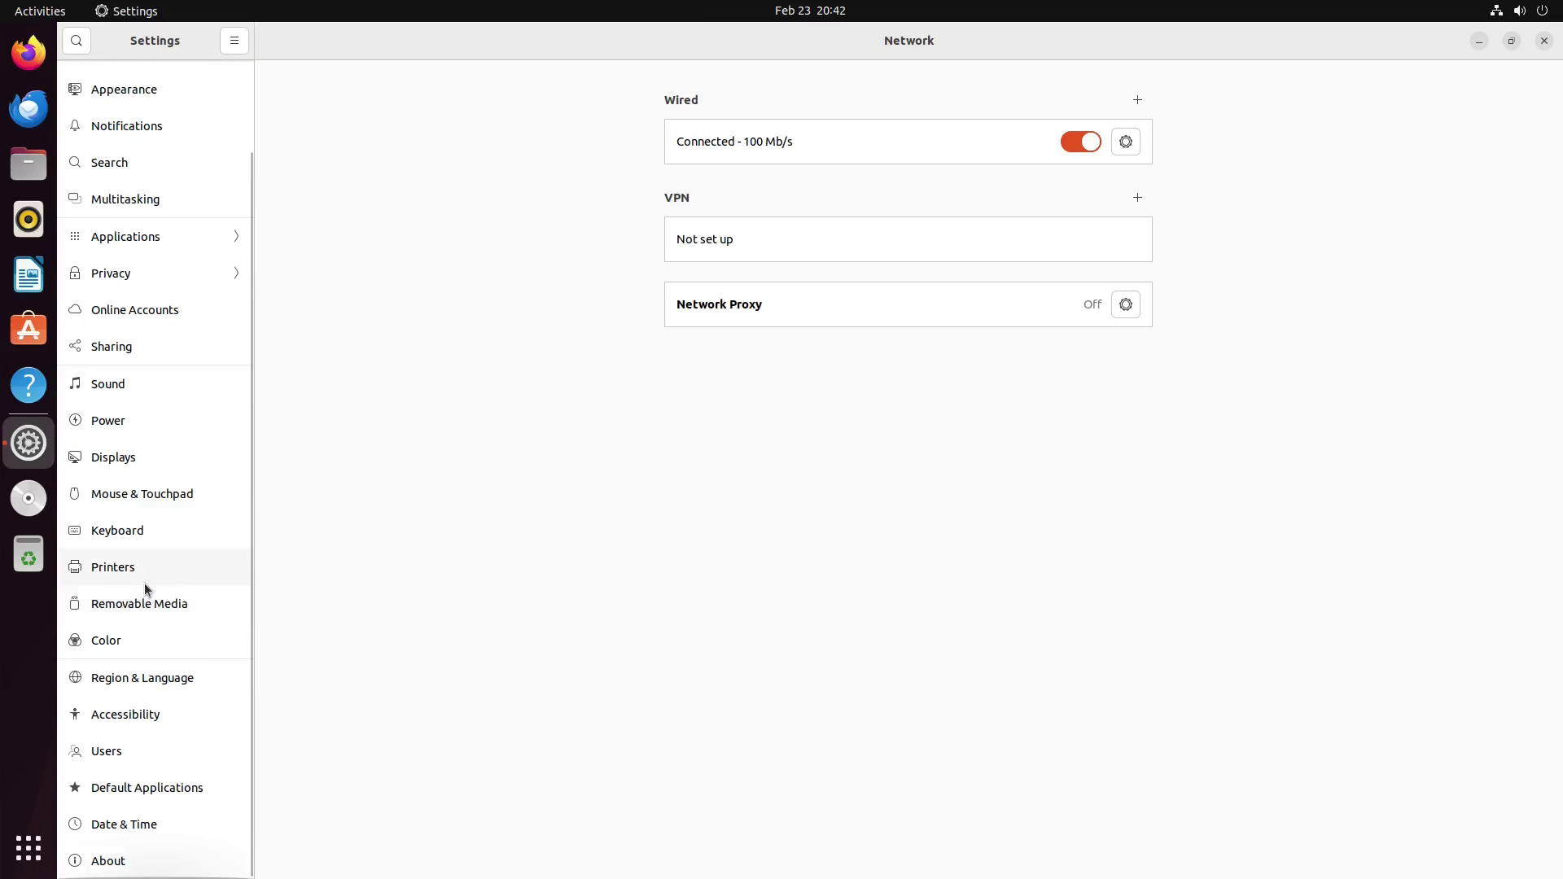
pyautogui.scroll(3, 142, 586)
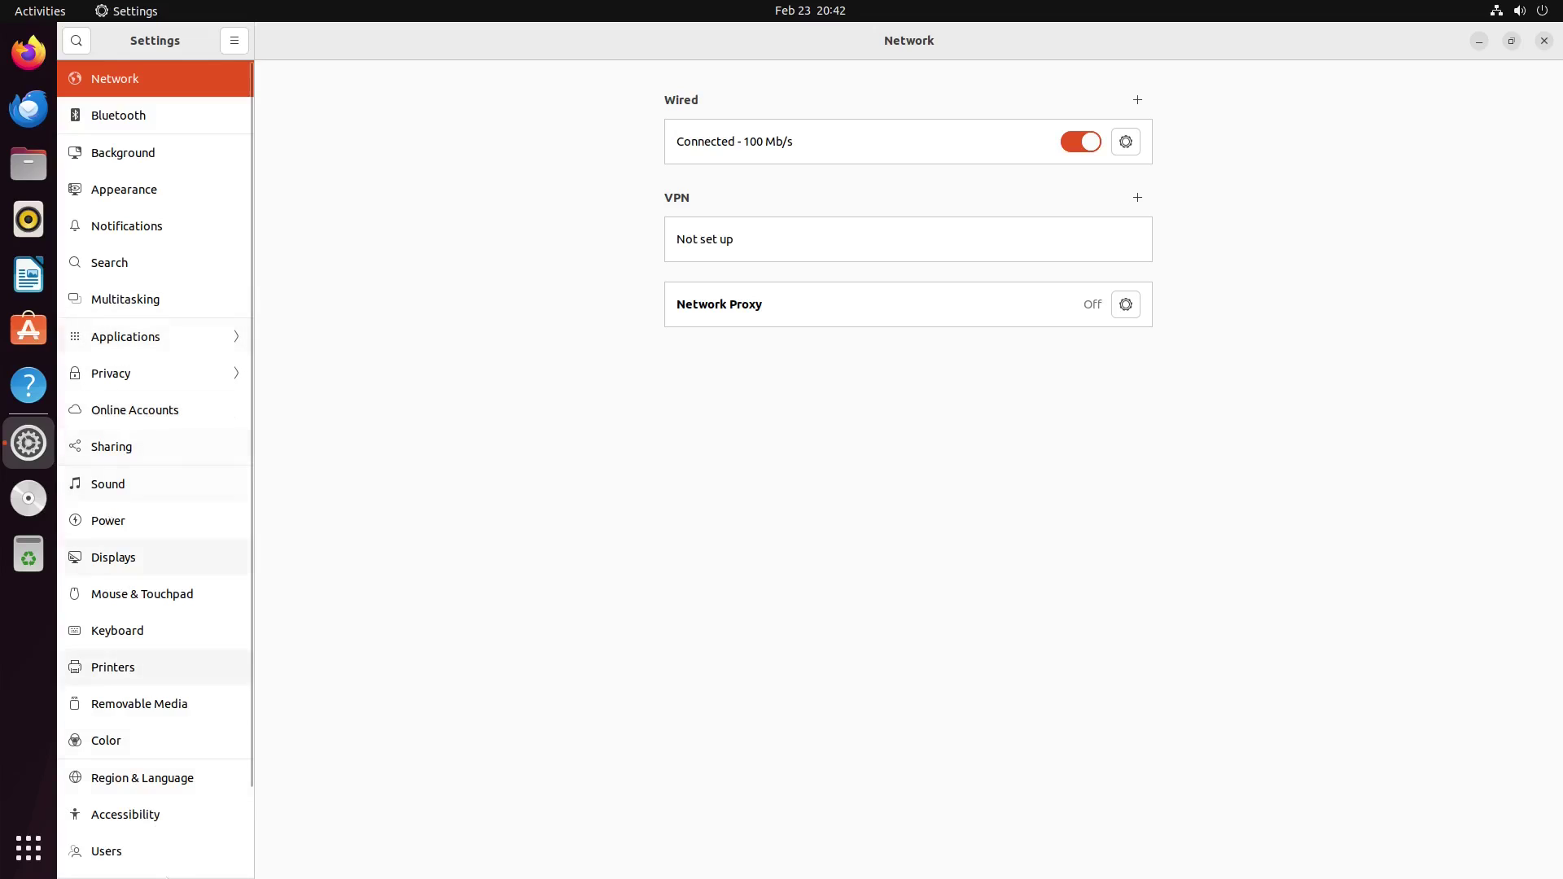
pyautogui.scroll(-3, 175, 489)
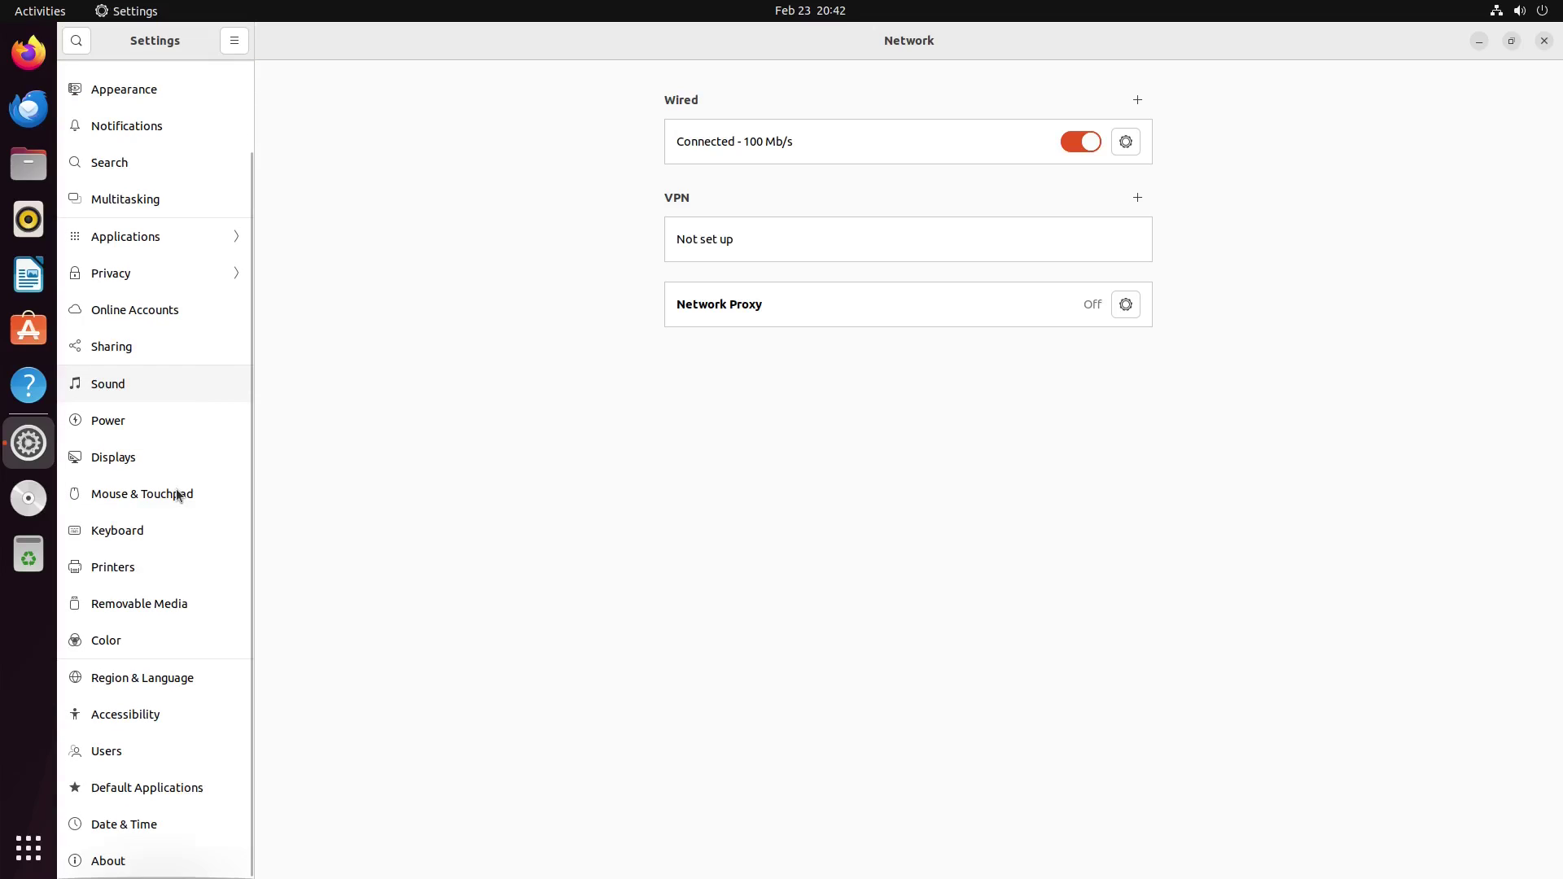
pyautogui.scroll(3, 176, 489)
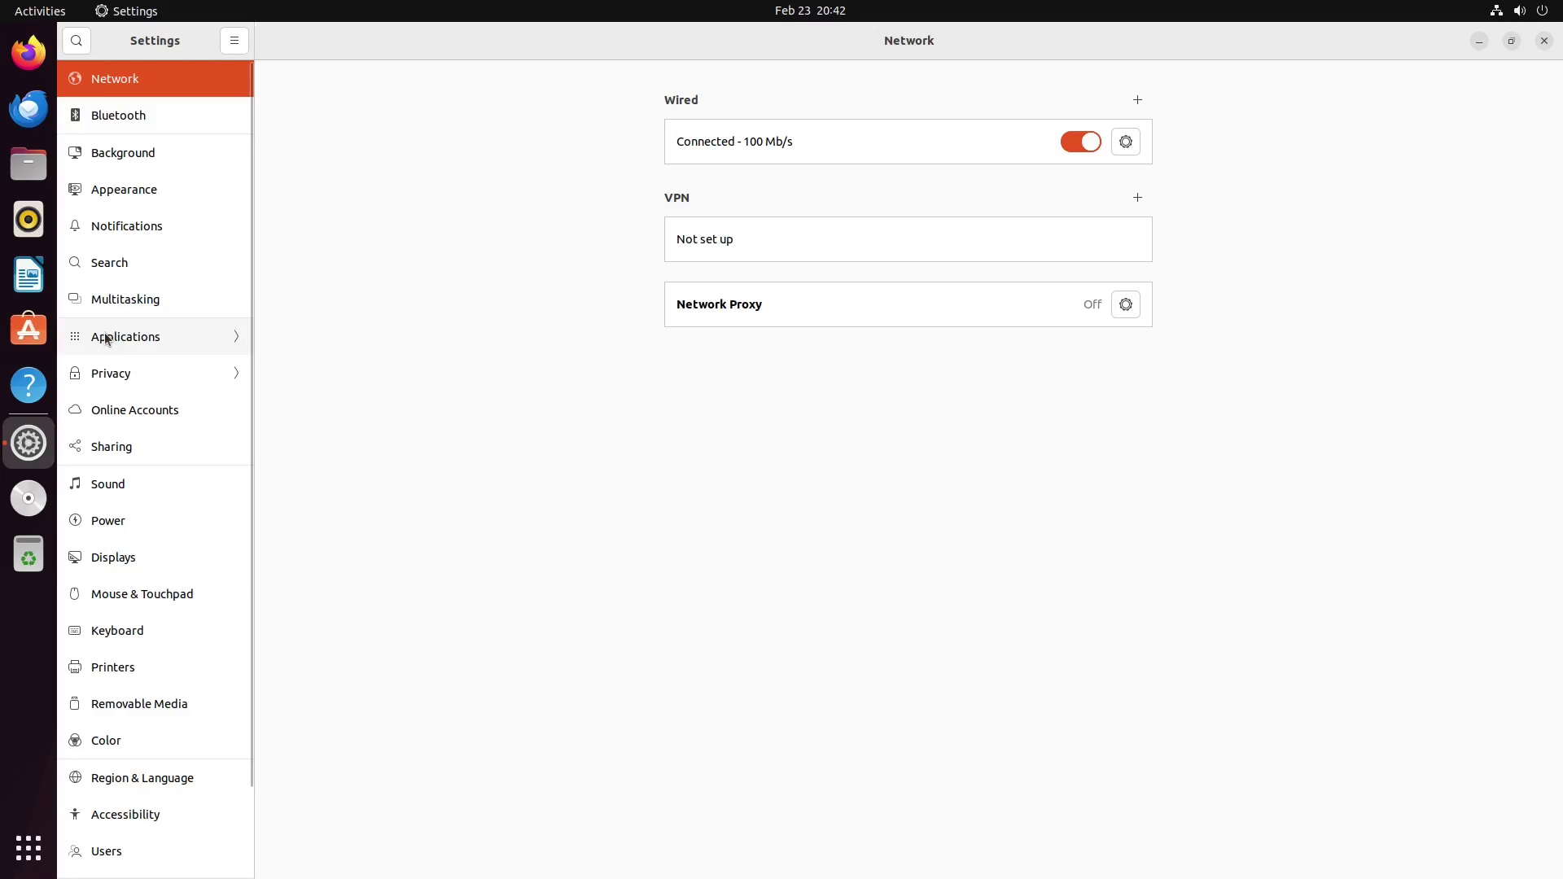
pyautogui.scroll(-3, 147, 635)
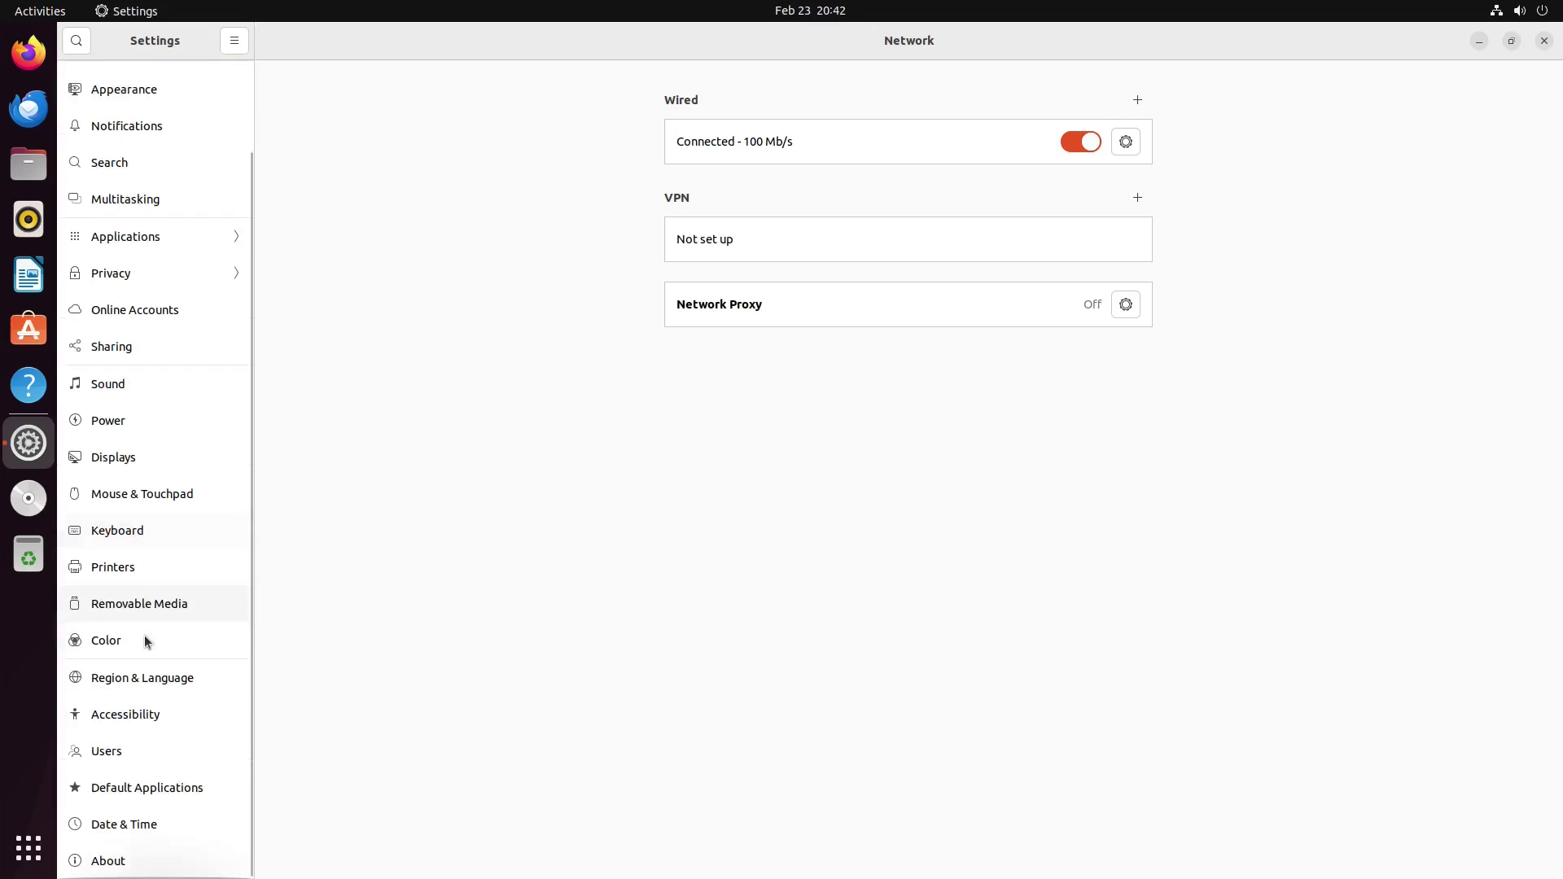
# Step: View the About page (Ubuntu 22.04.4 LTS, GNOME 42.9, 4.0 GiB), then close Settings
pyautogui.click(98, 861)
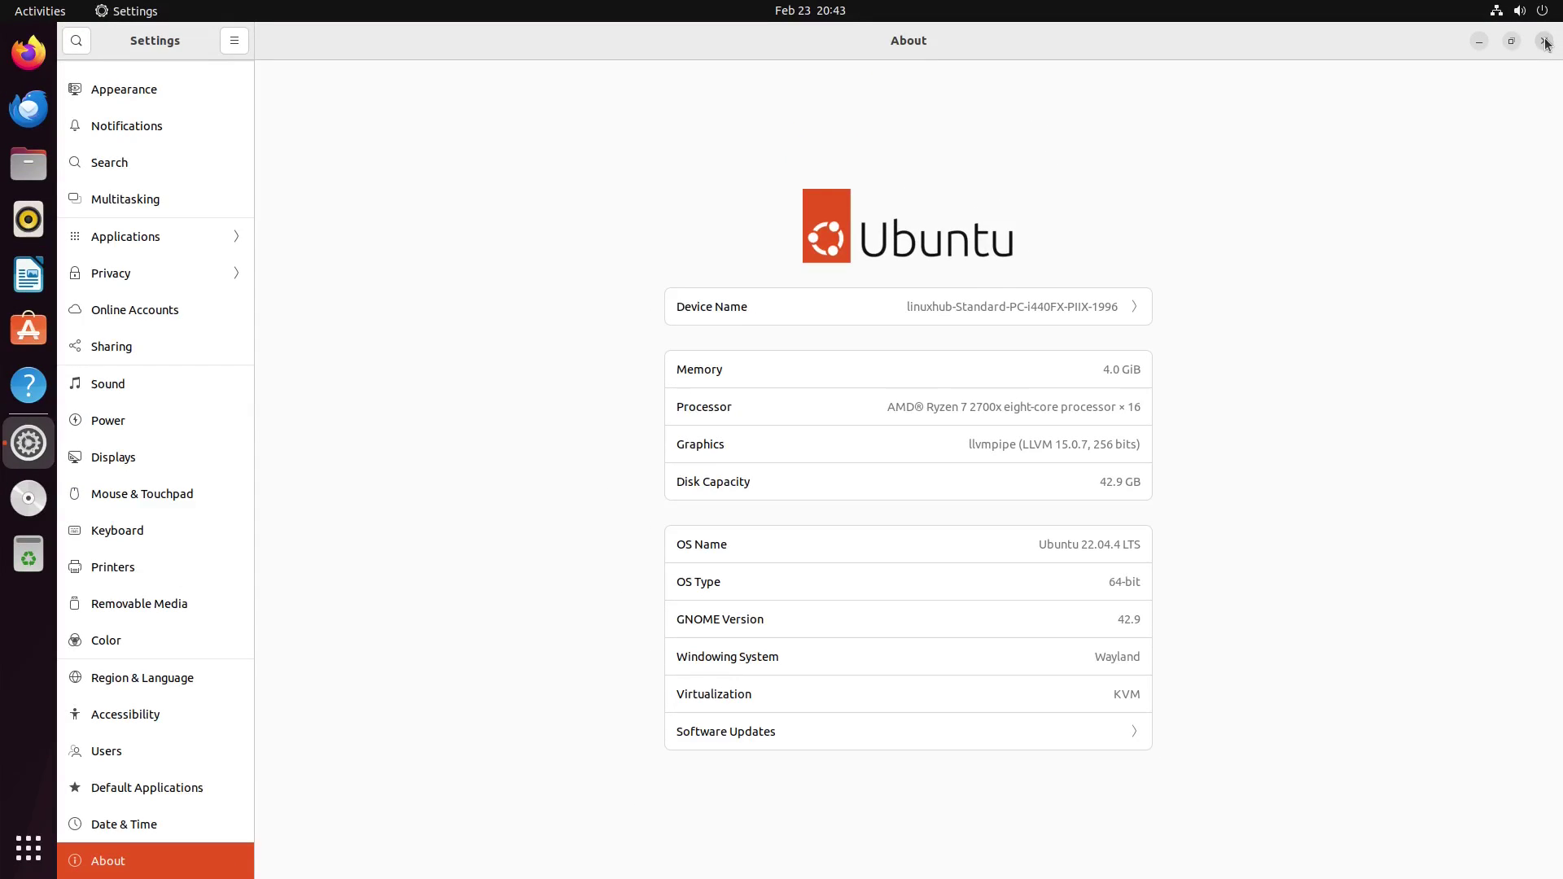
pyautogui.click(1545, 41)
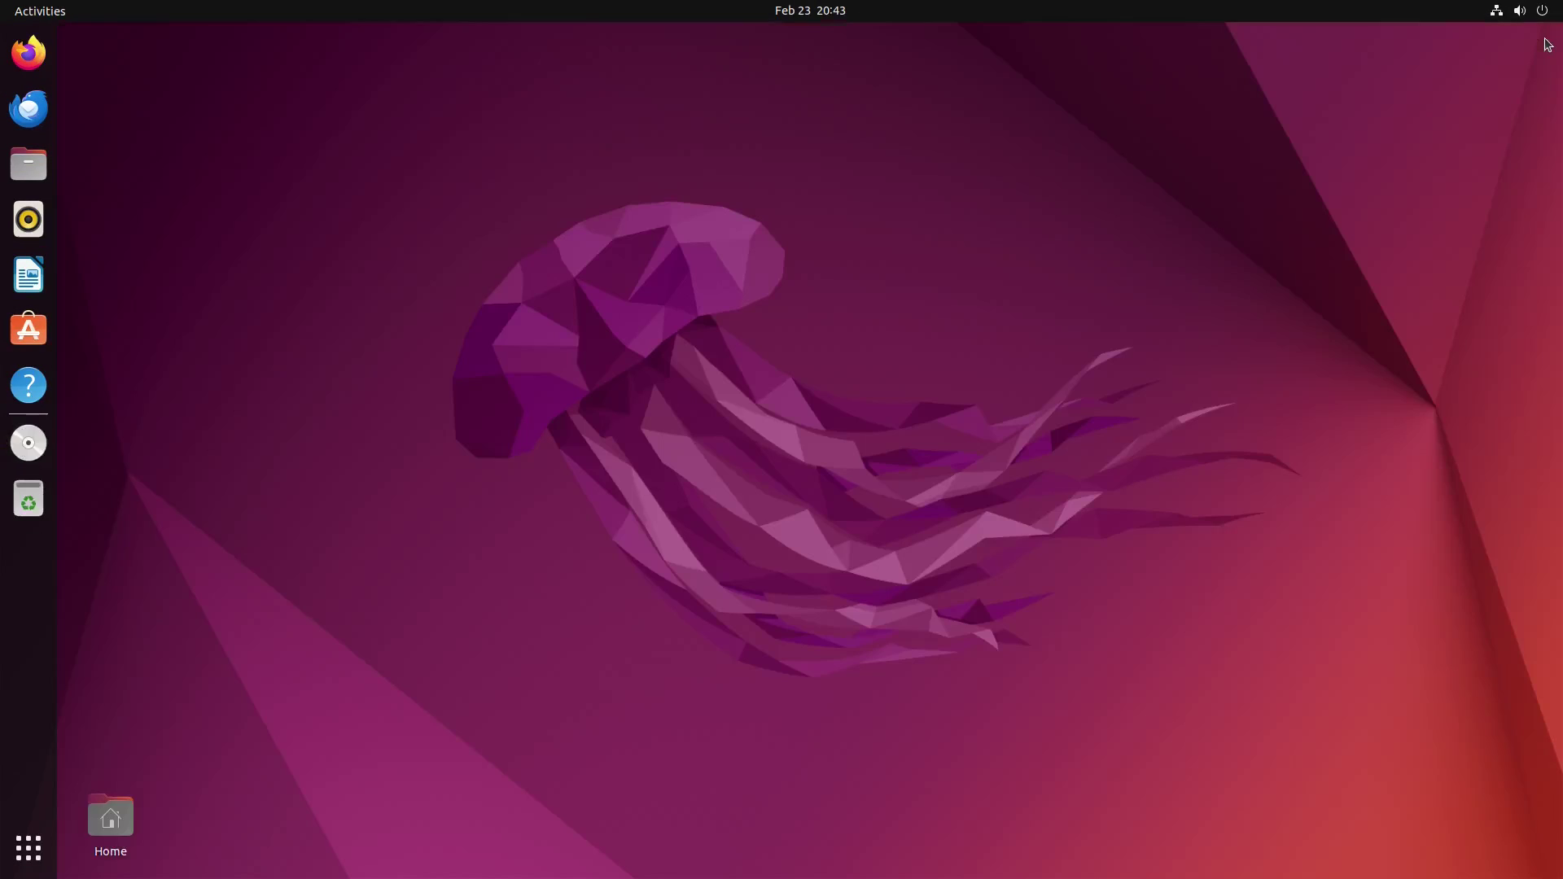
# Step: Show the full applications grid with Calculator, Terminal, Settings and other installed apps
pyautogui.click(28, 848)
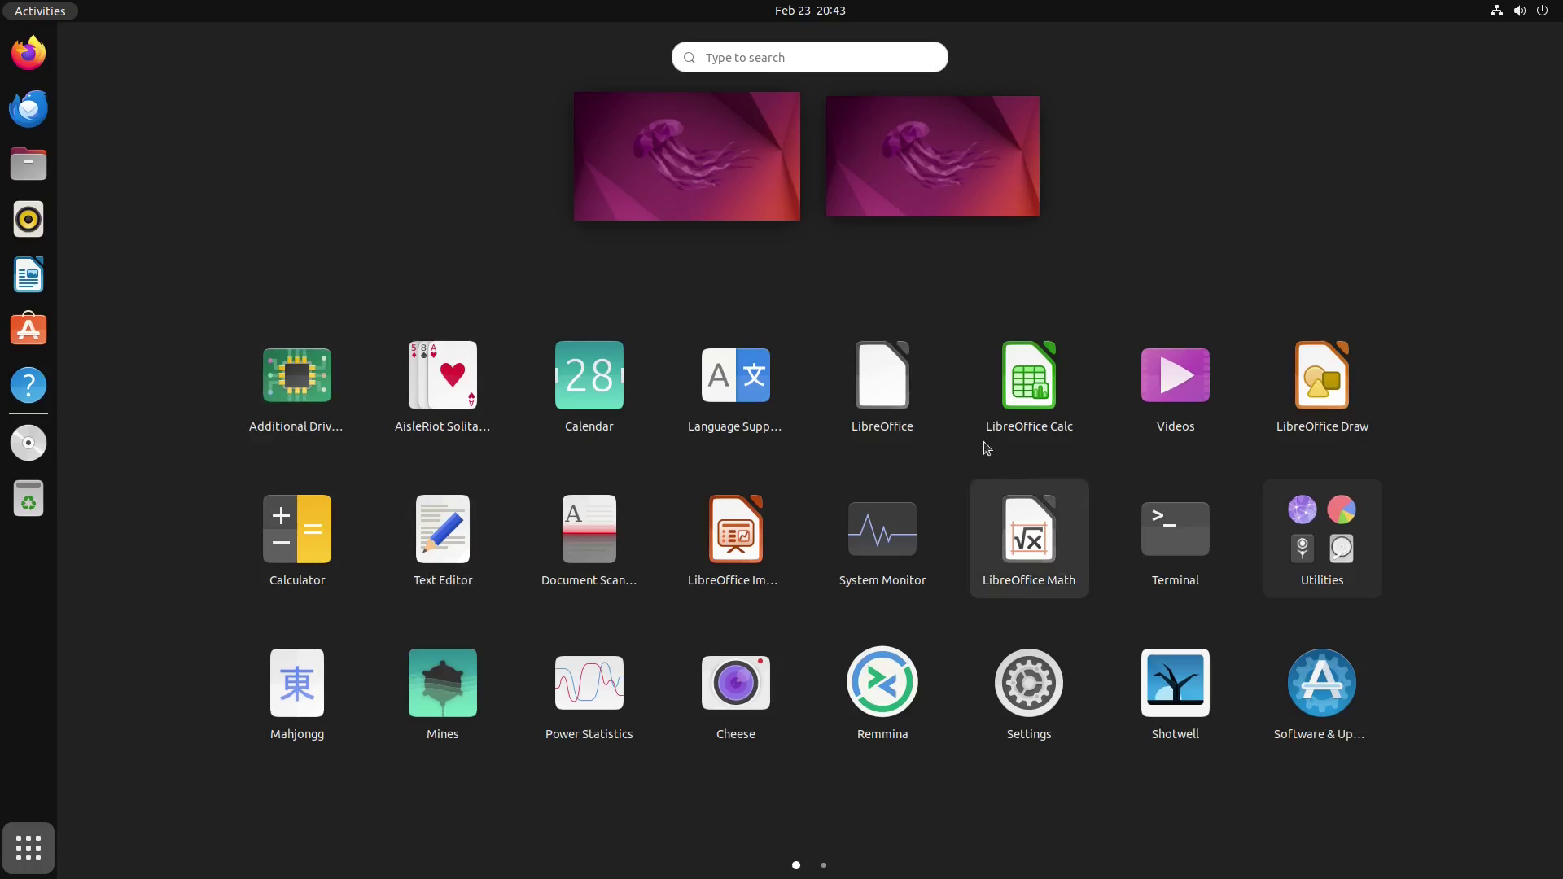